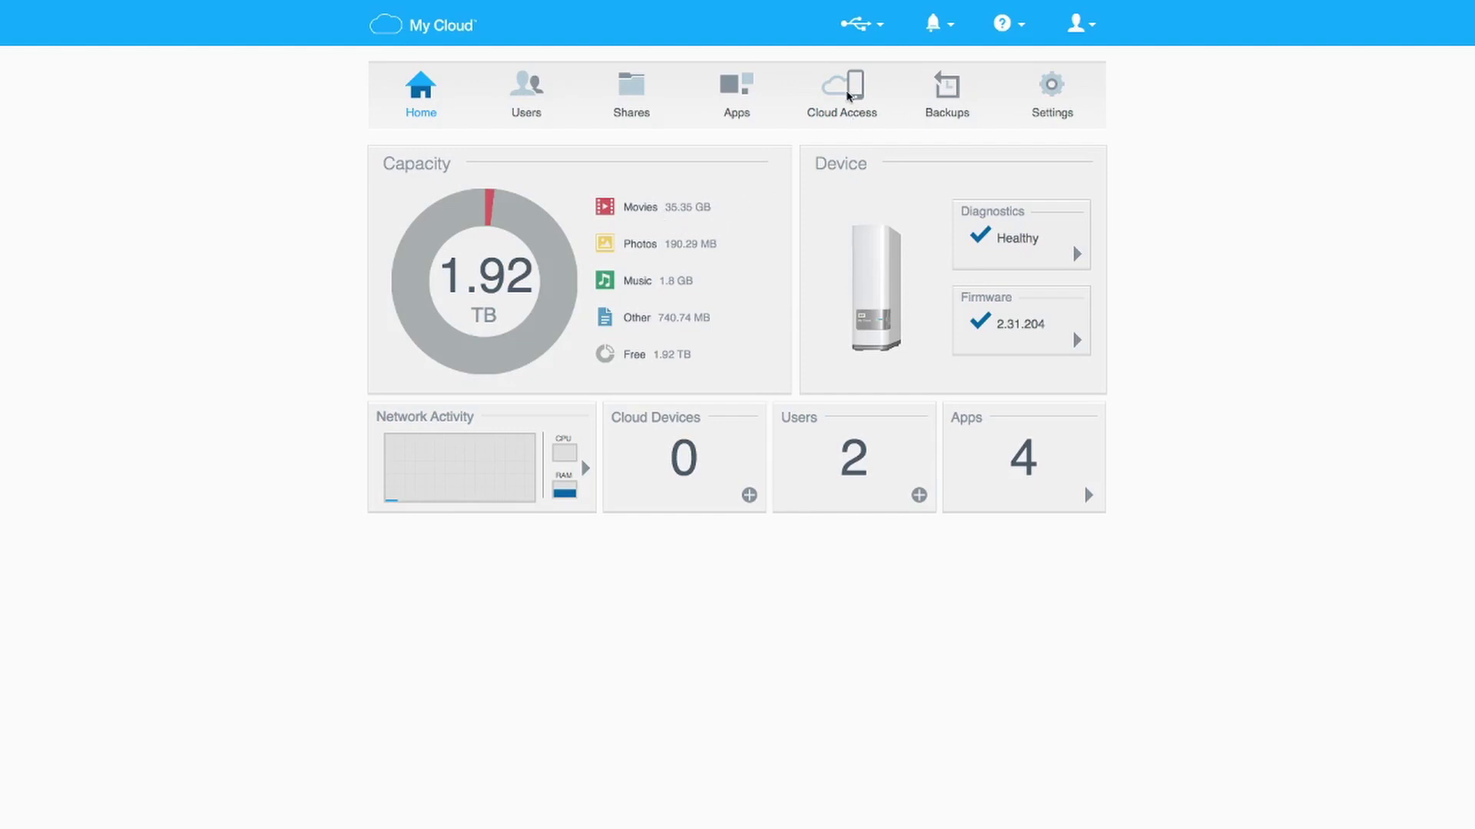
Step: Check the user account menu for a shutdown option
double_click(676, 207)
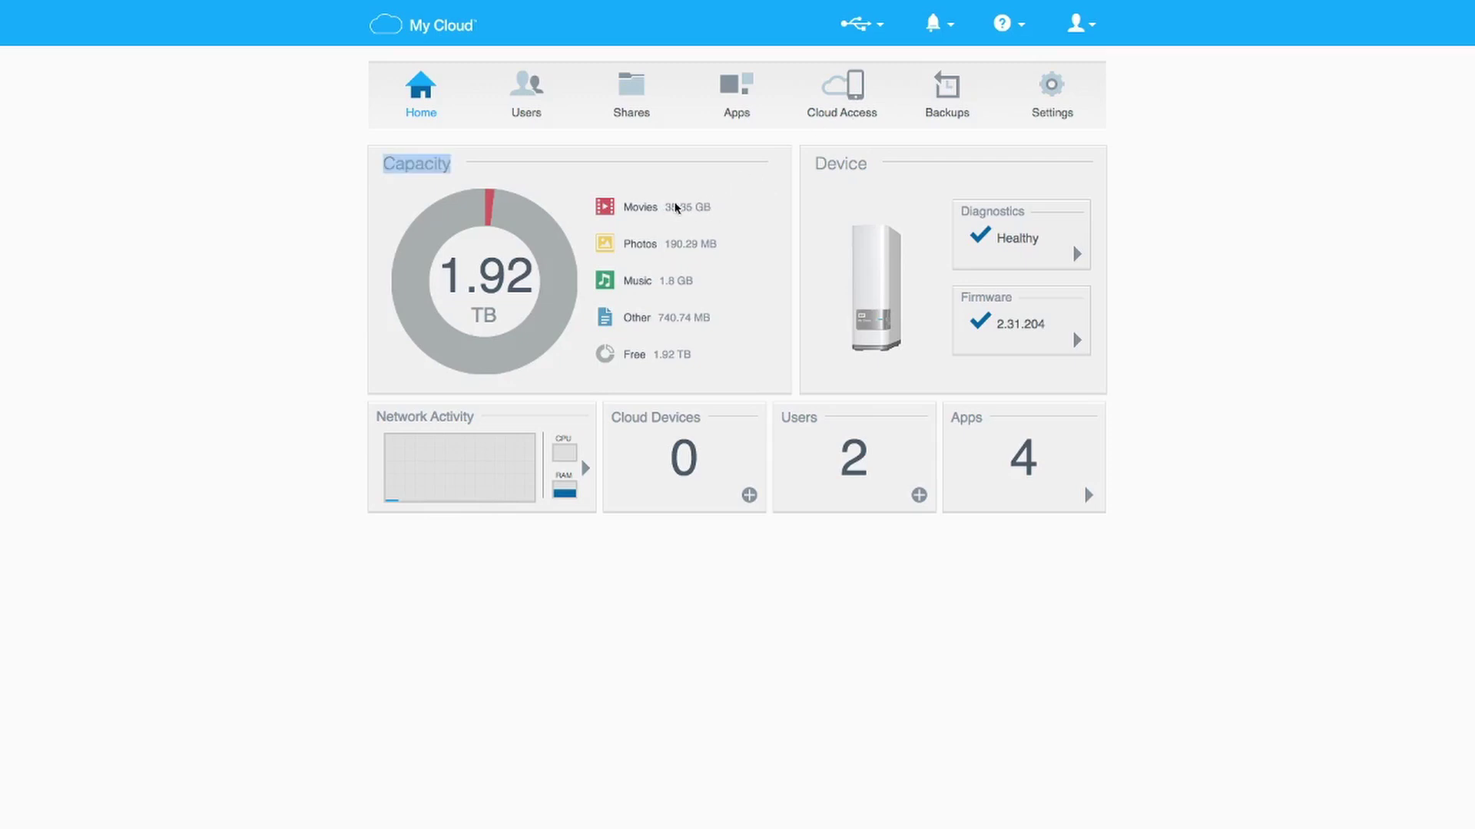
click(679, 208)
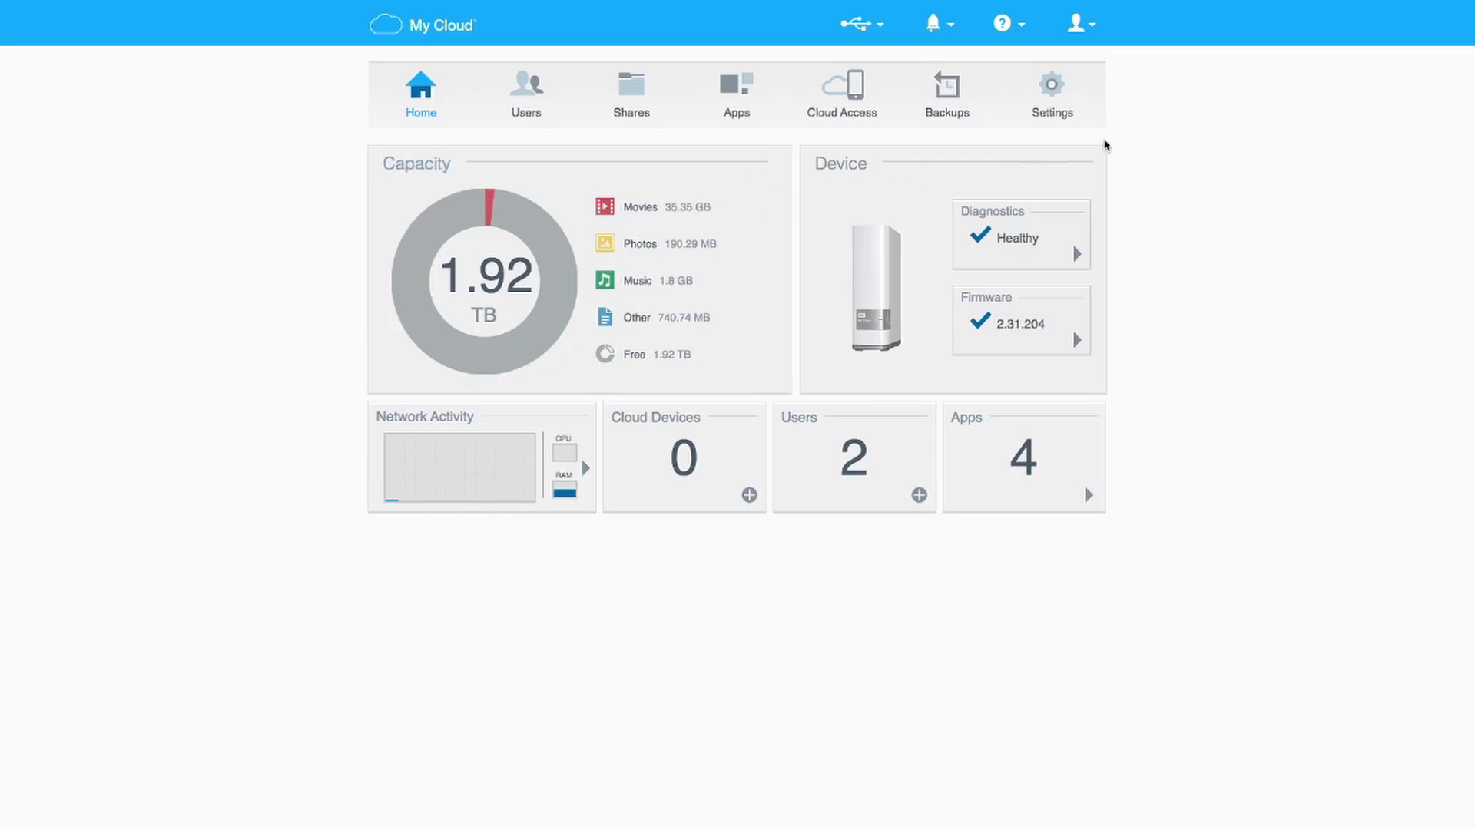
click(1097, 35)
Step: Go to the device Settings and switch to the Utilities page
click(1054, 88)
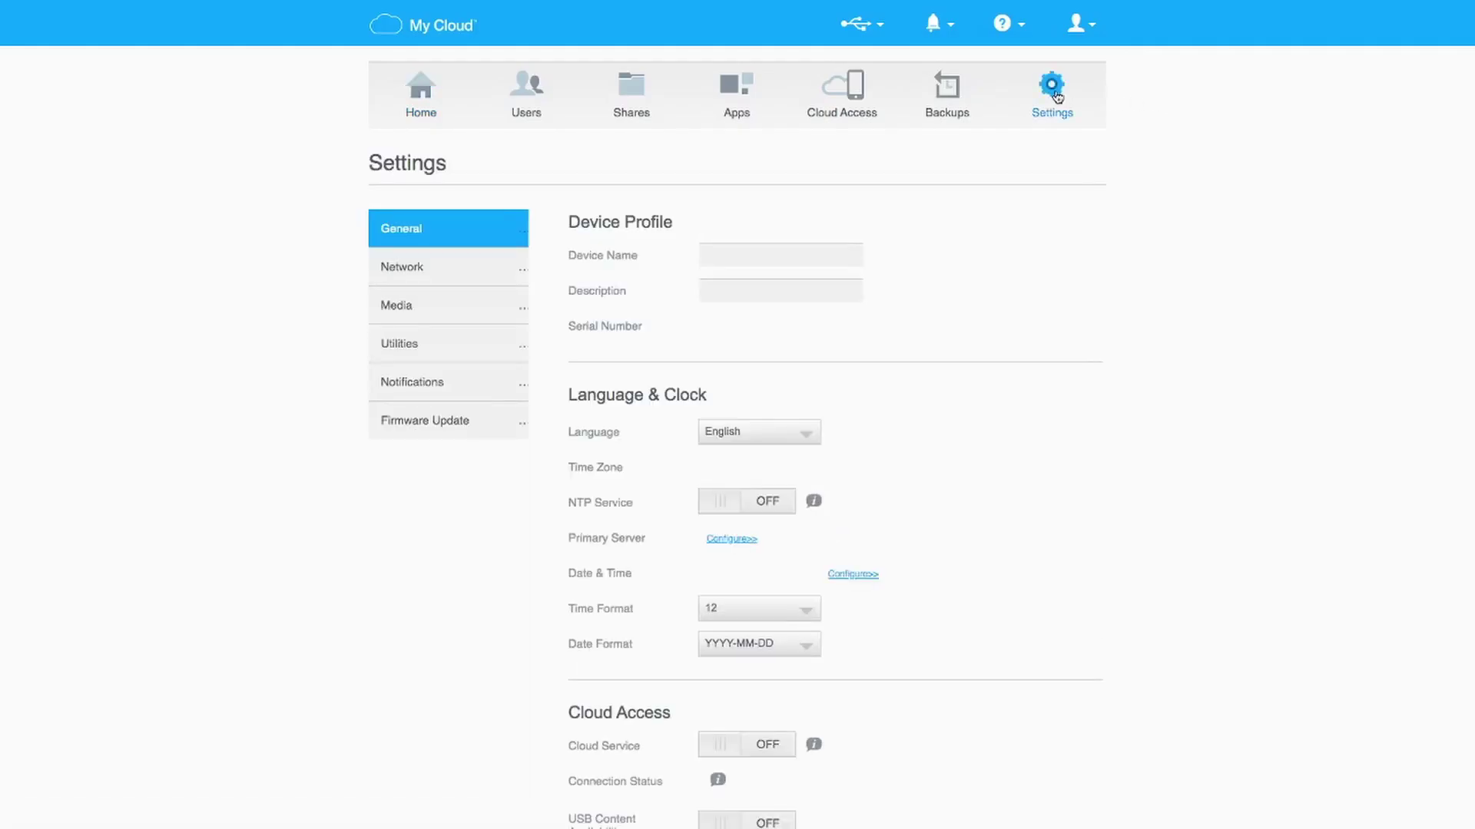
scroll(970, 229, down, 5)
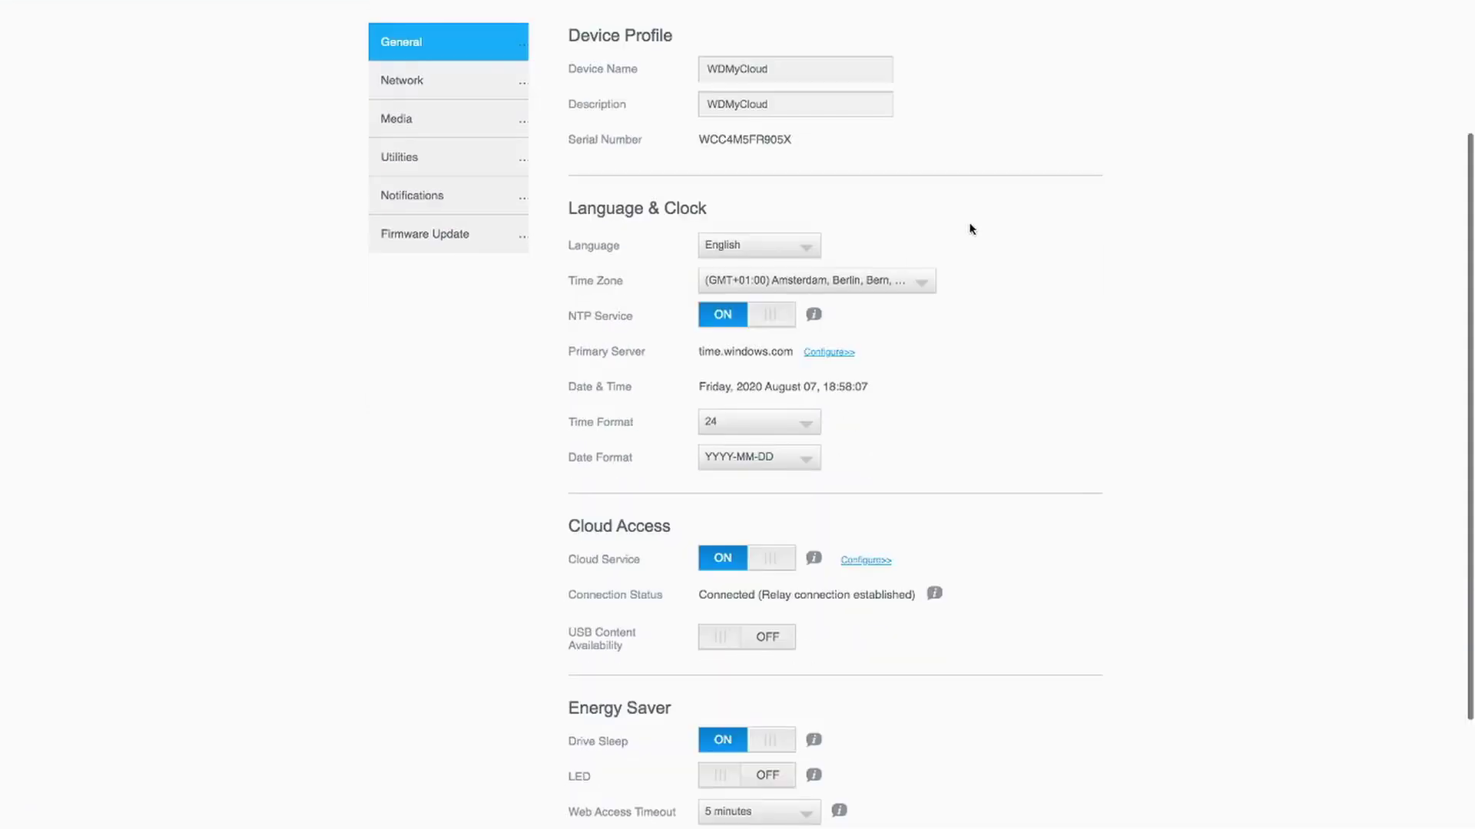
scroll(892, 233, up, 2)
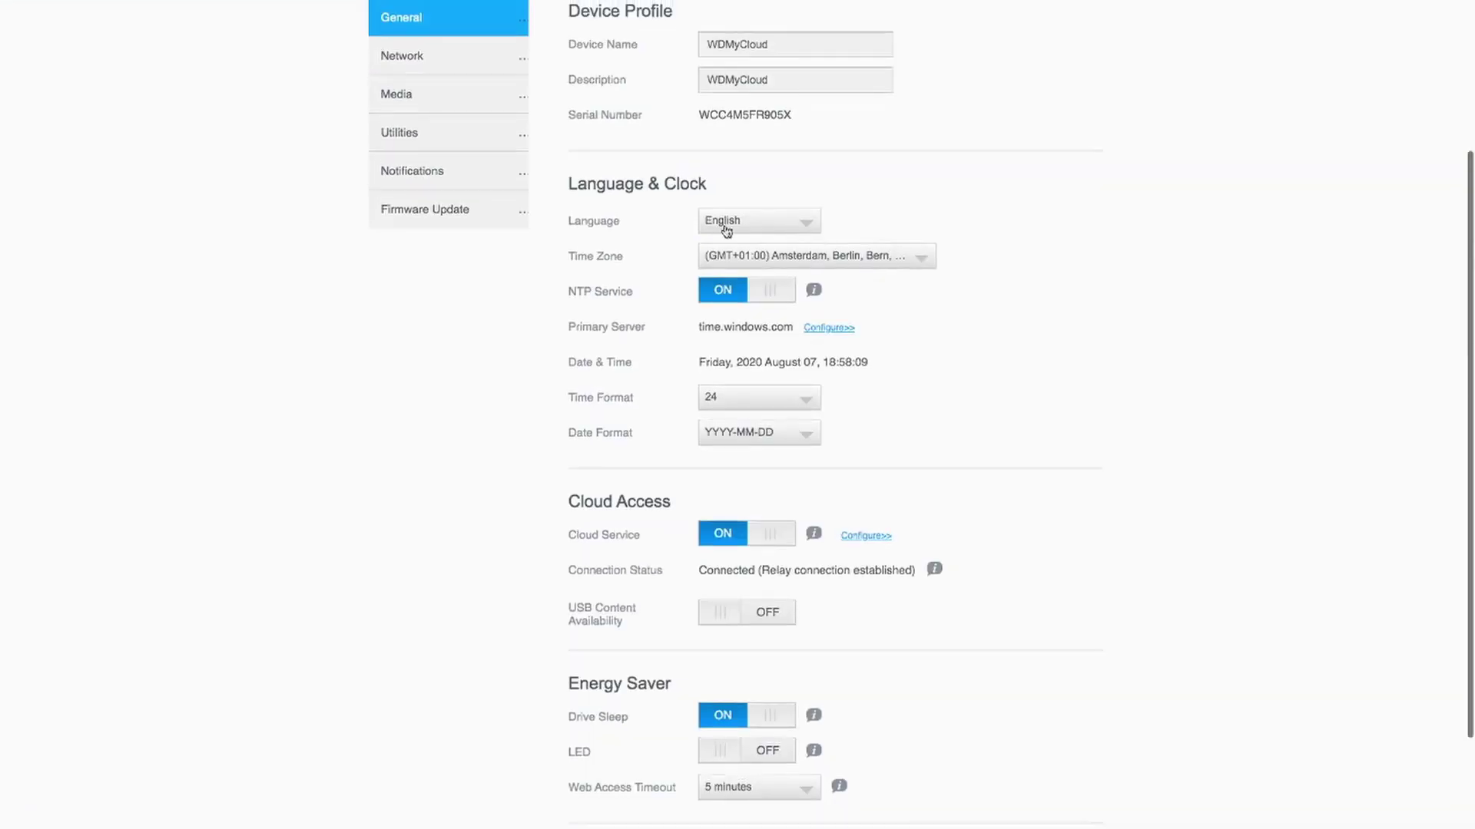
click(468, 147)
Step: Review the Device Maintenance section and the Reboot info tip, which offer only a reboot
scroll(1051, 326, down, 2)
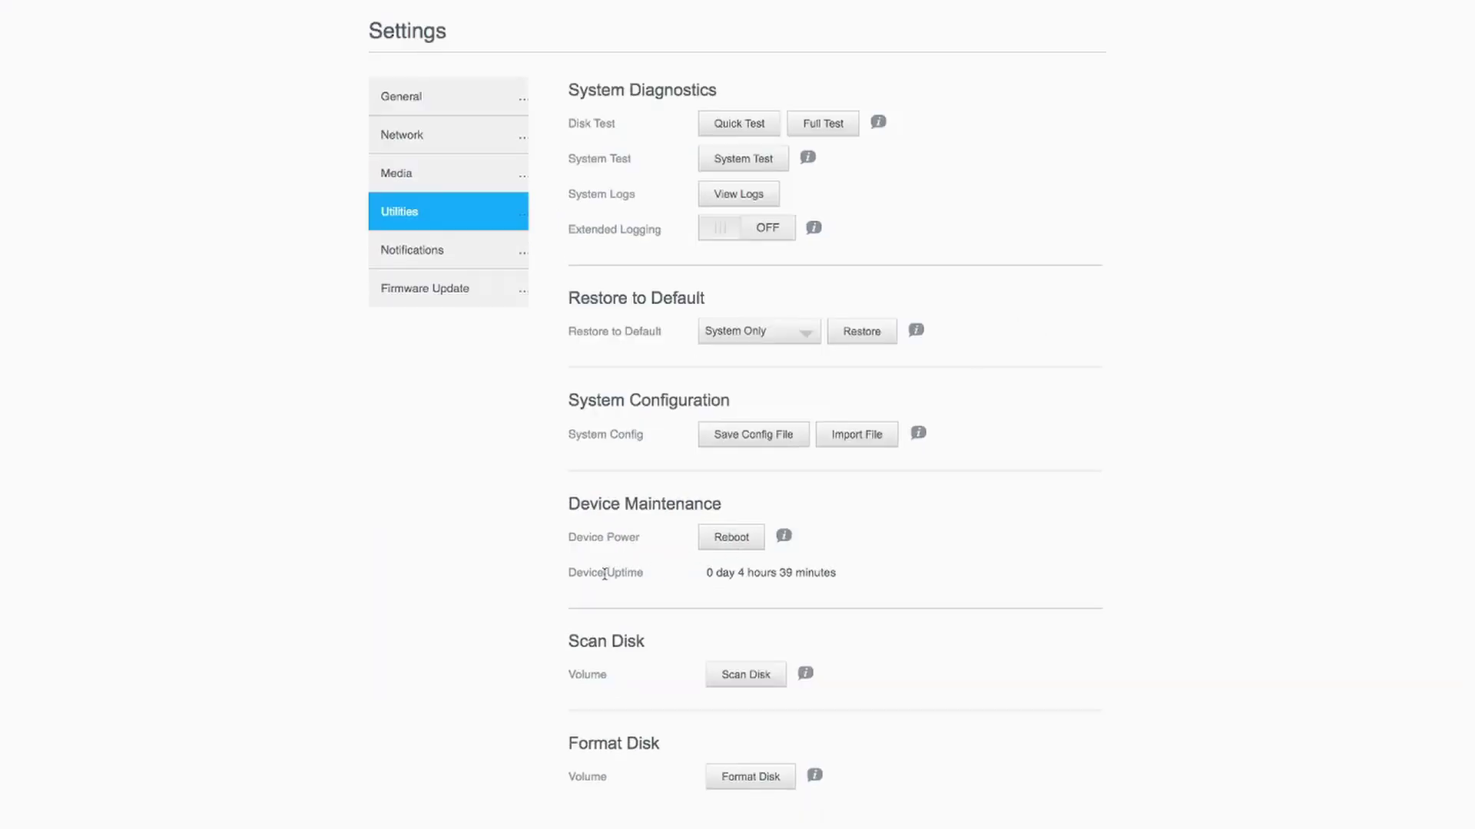
click(708, 573)
triple_click(716, 570)
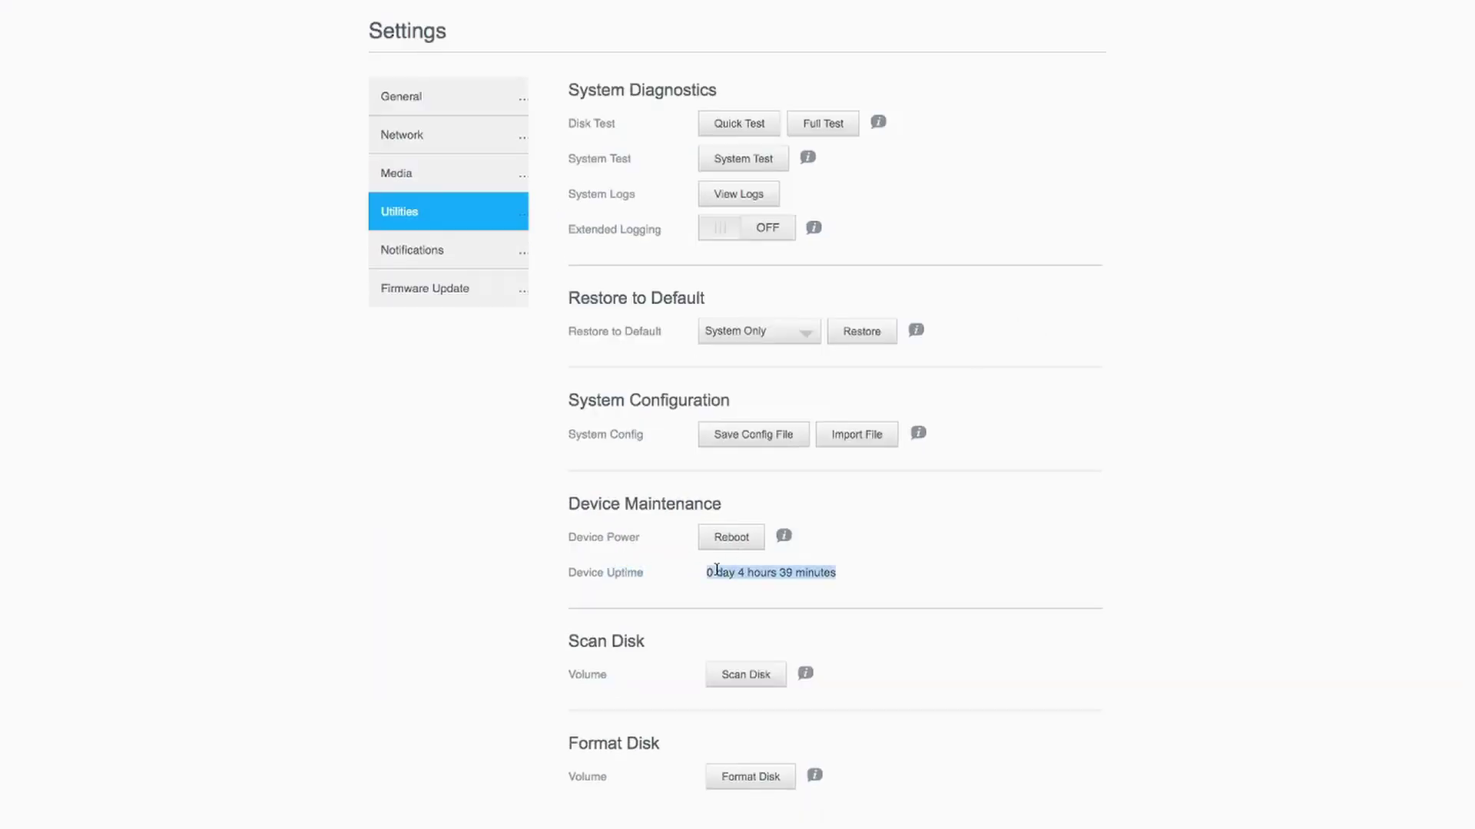
click(903, 550)
scroll(903, 550, up, 1)
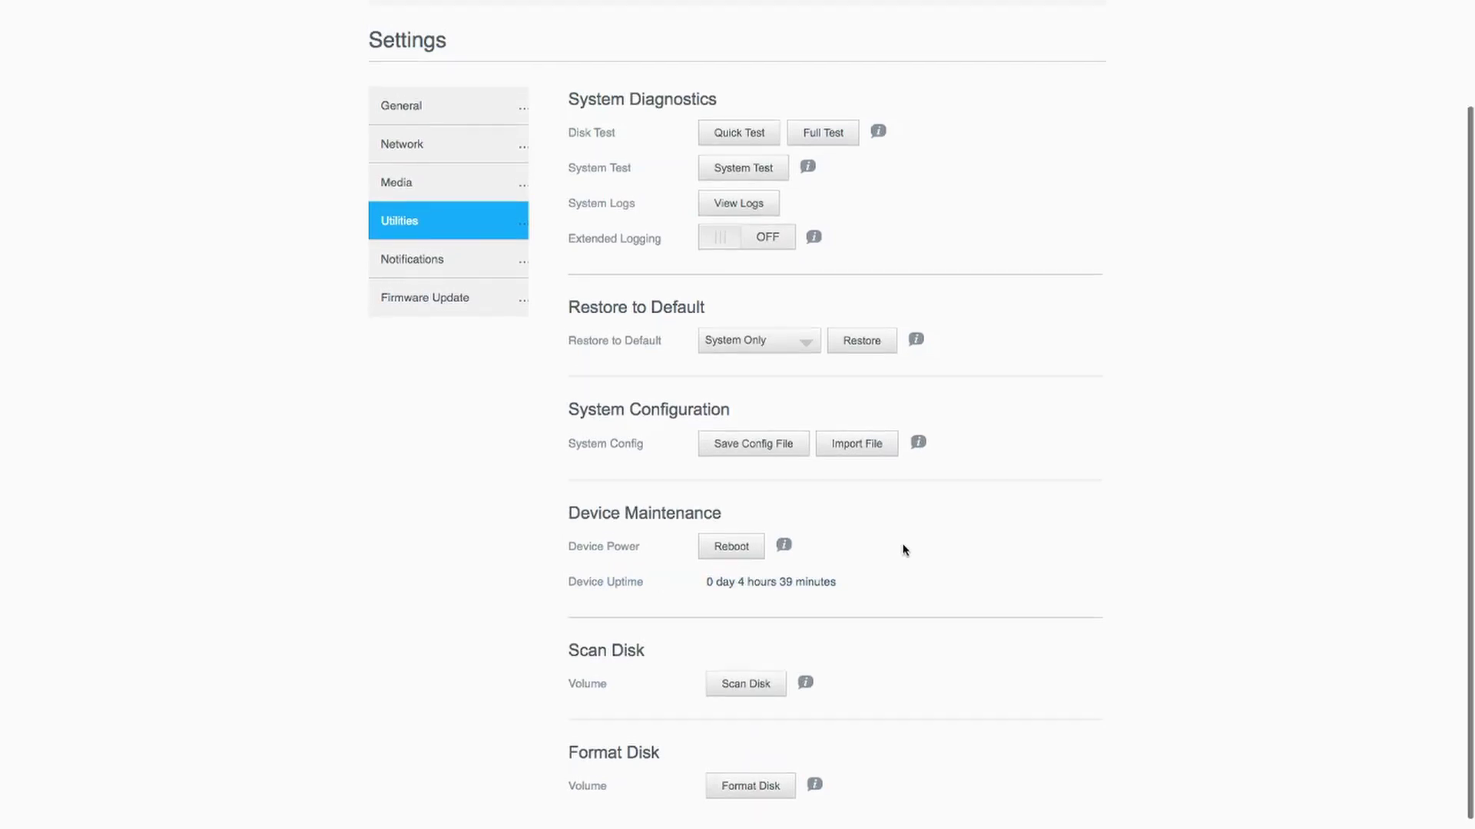
scroll(910, 546, down, 1)
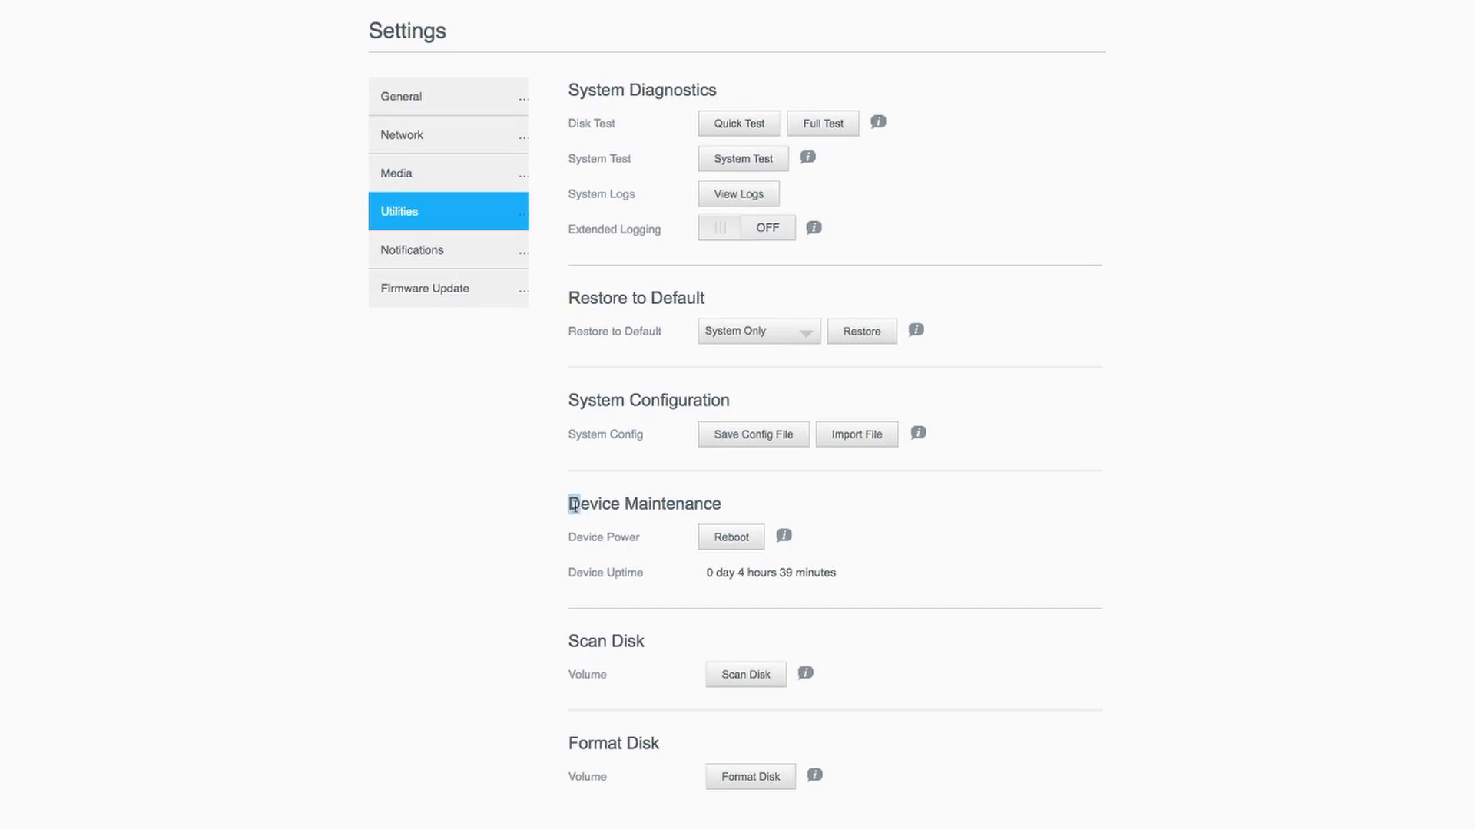
drag(573, 505, 855, 590)
click(833, 556)
mouse_move(784, 538)
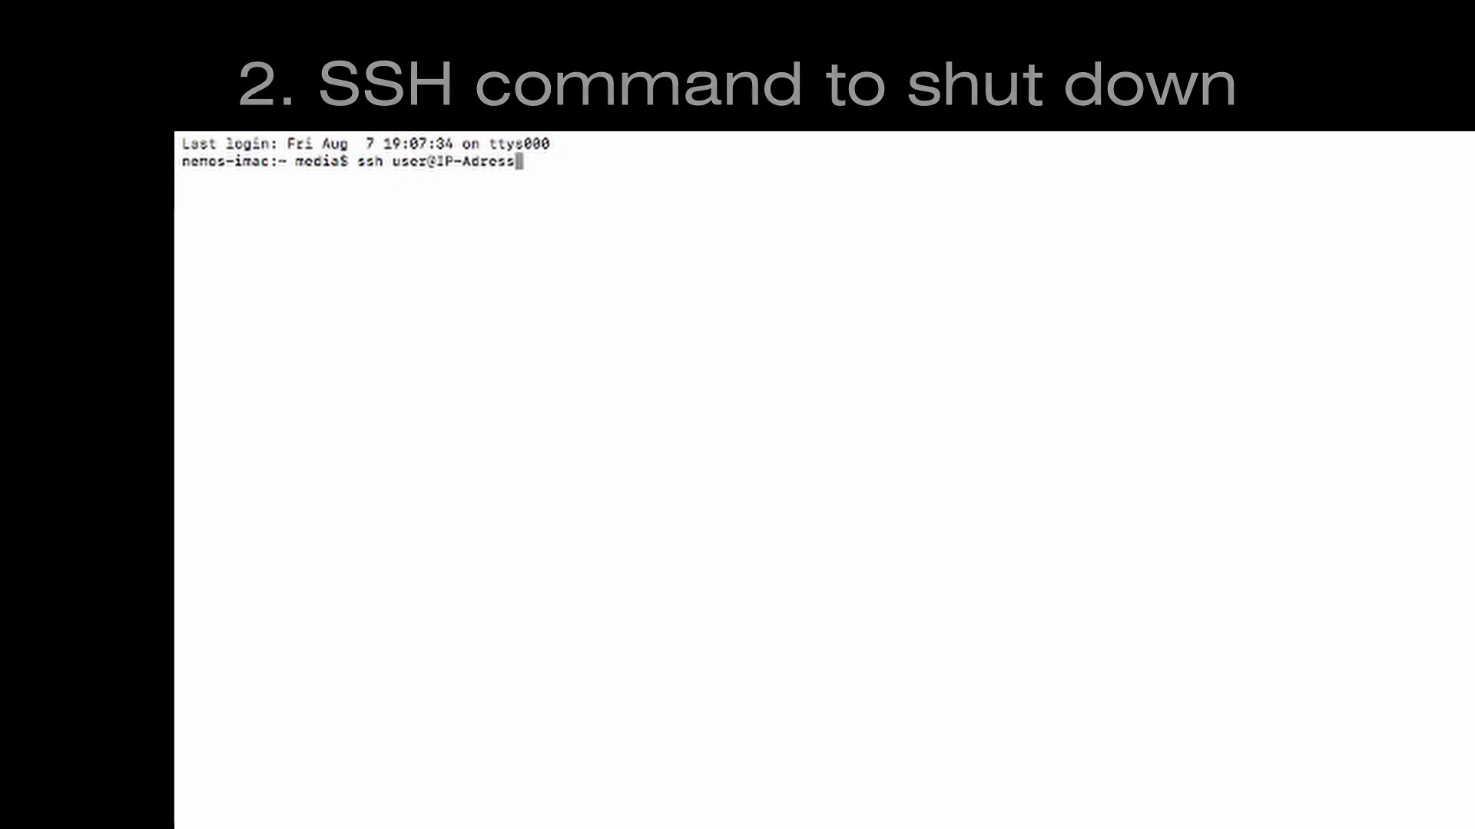
Step: Run 'user@IP-Adress shut downoud please turn off' and 'ssh my cloud shut down i need to sleep please', which both fail
text(down)
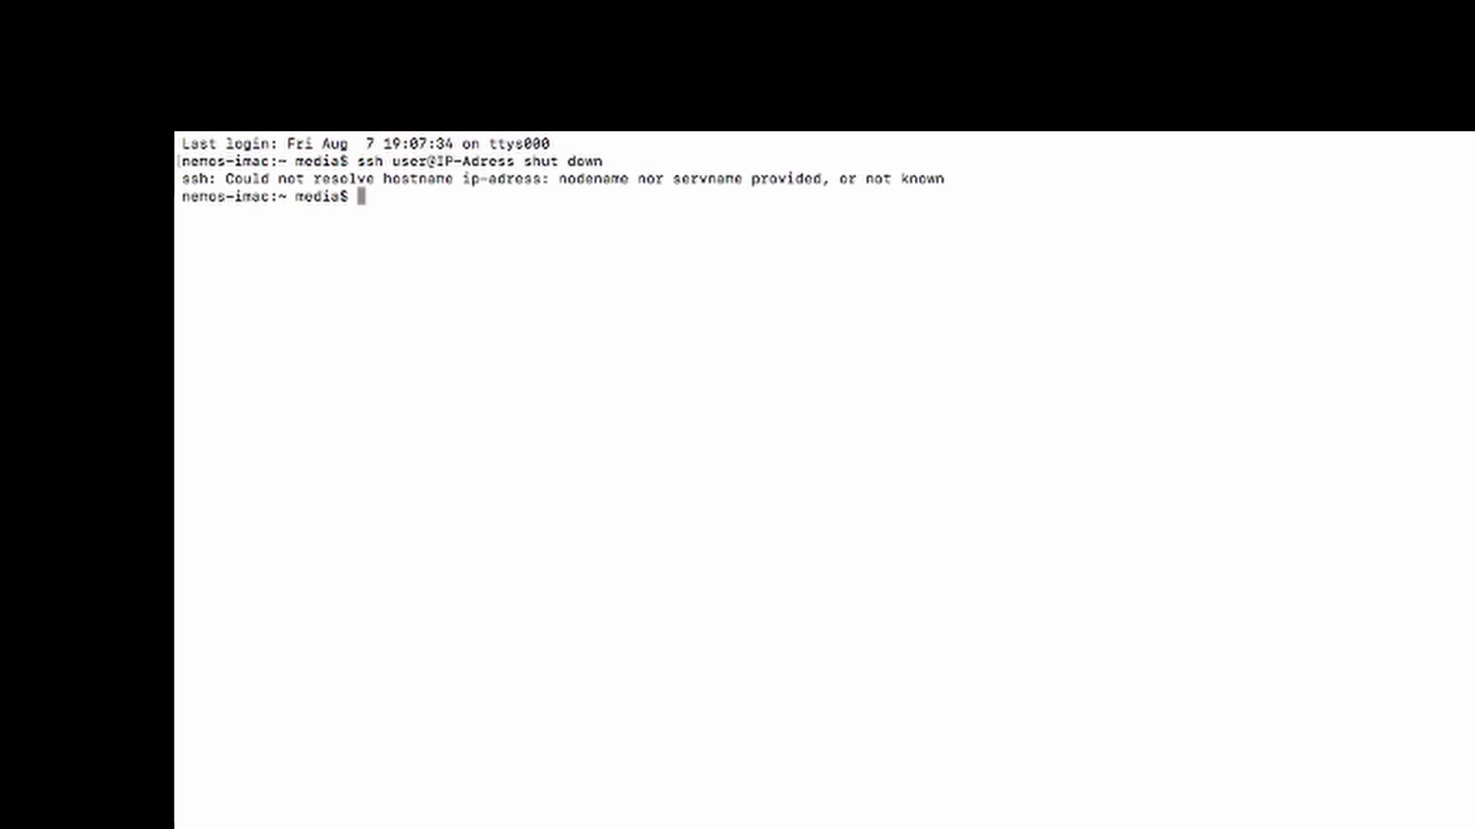
text(oud please turn off)
key(Return)
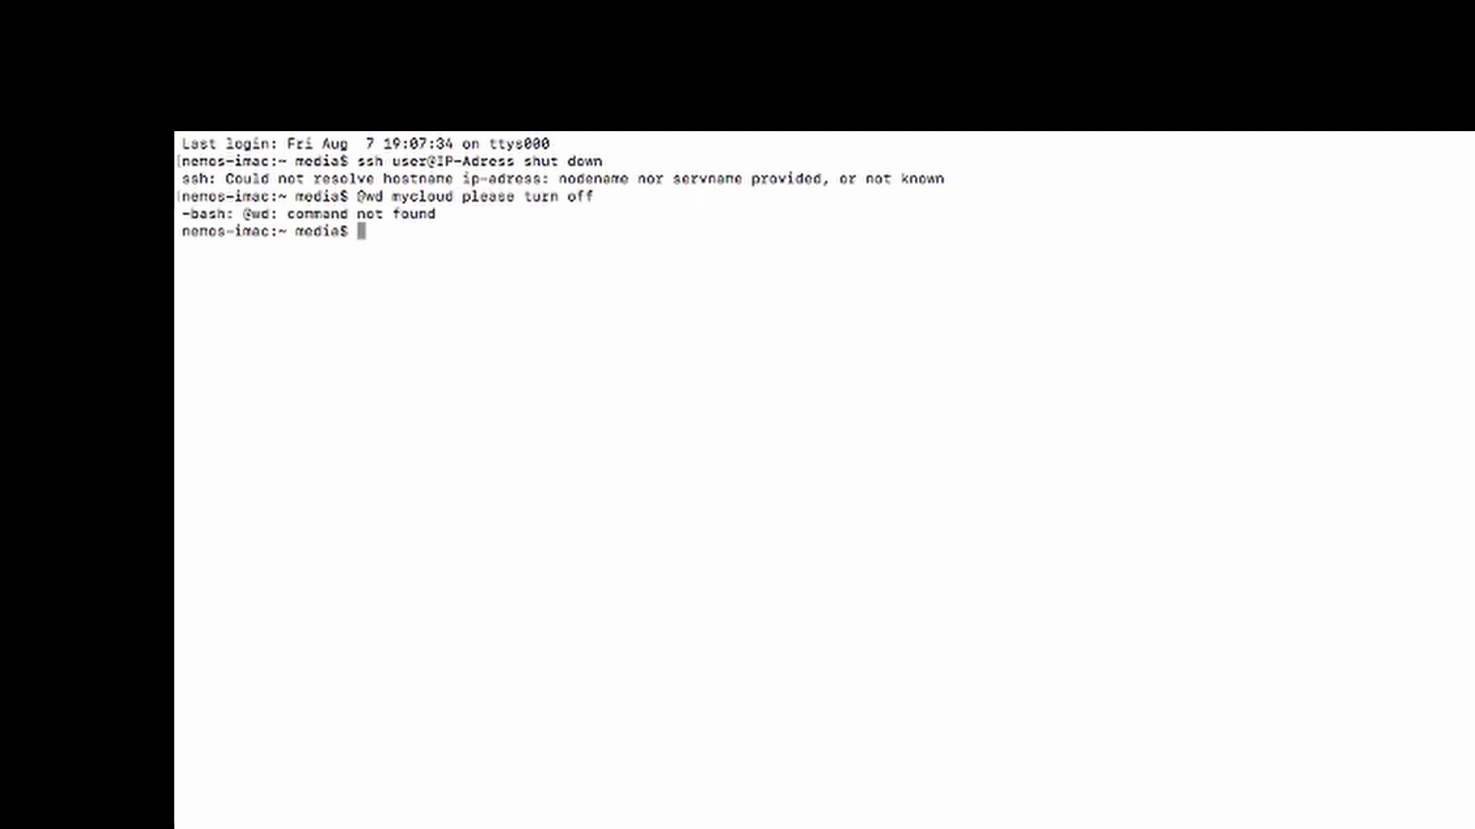
text(ssh my cloud shut dow)
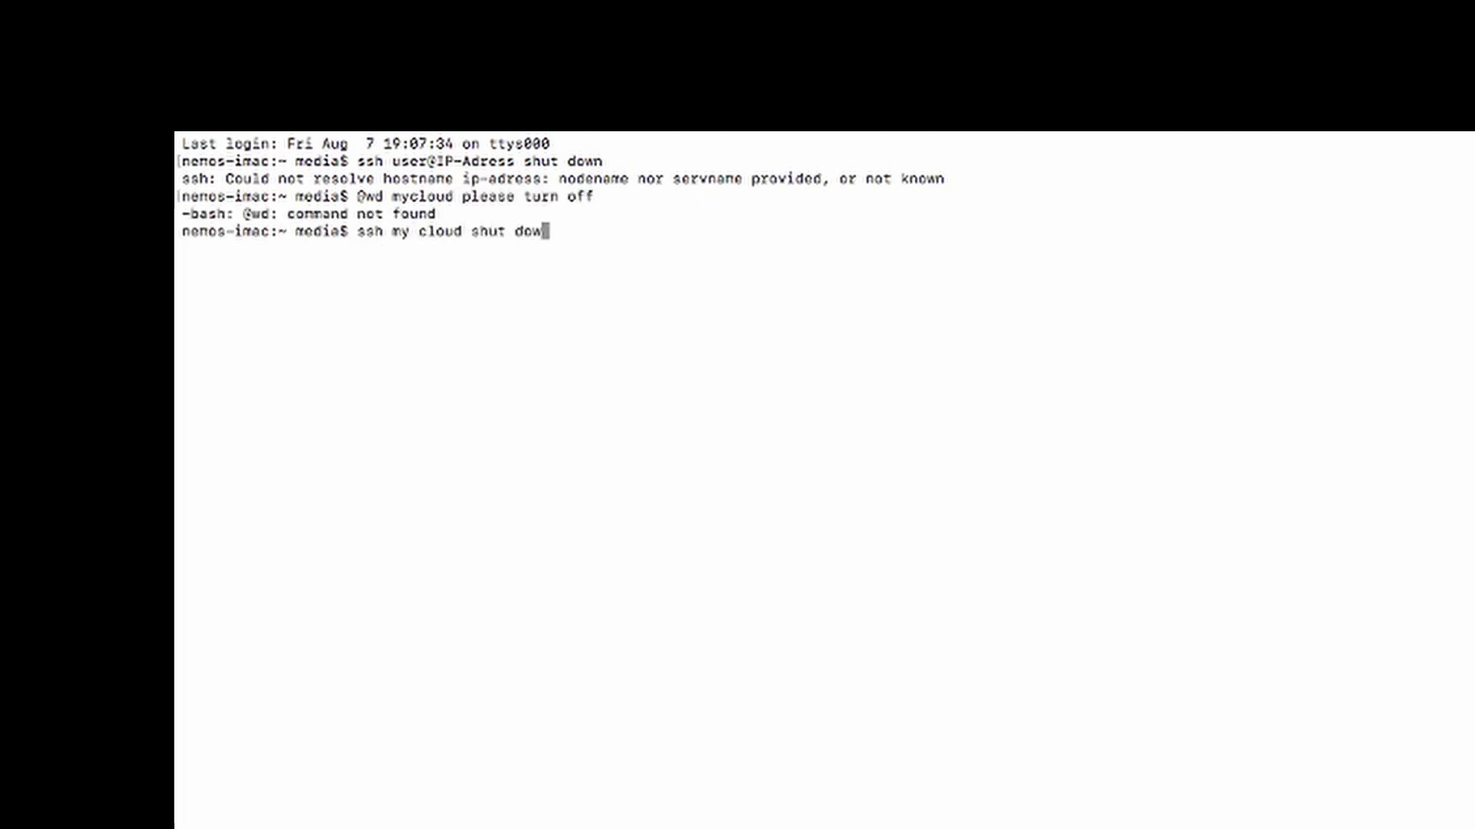
text(n i need to slee)
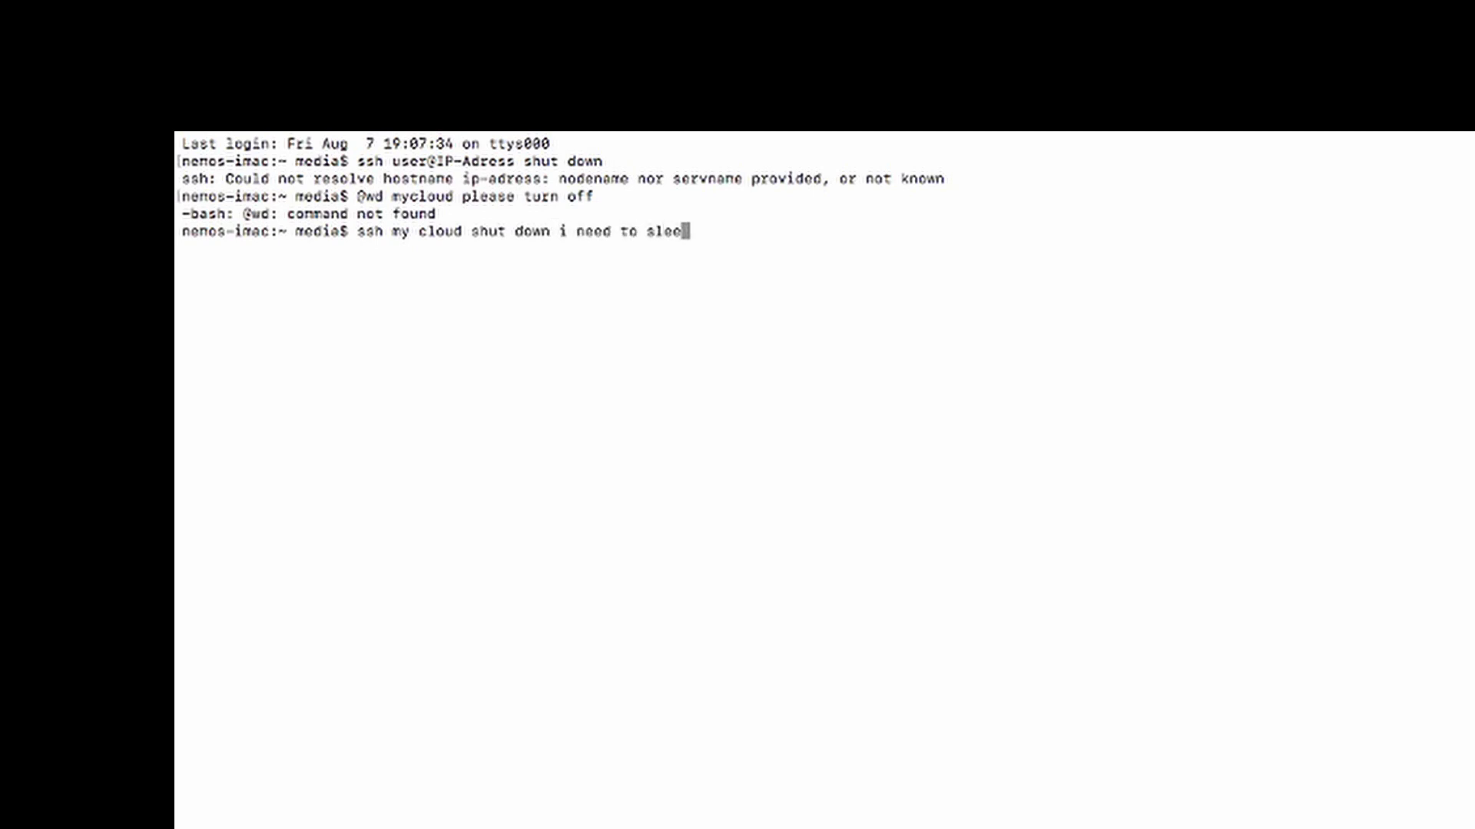
text(p please)
key(Return)
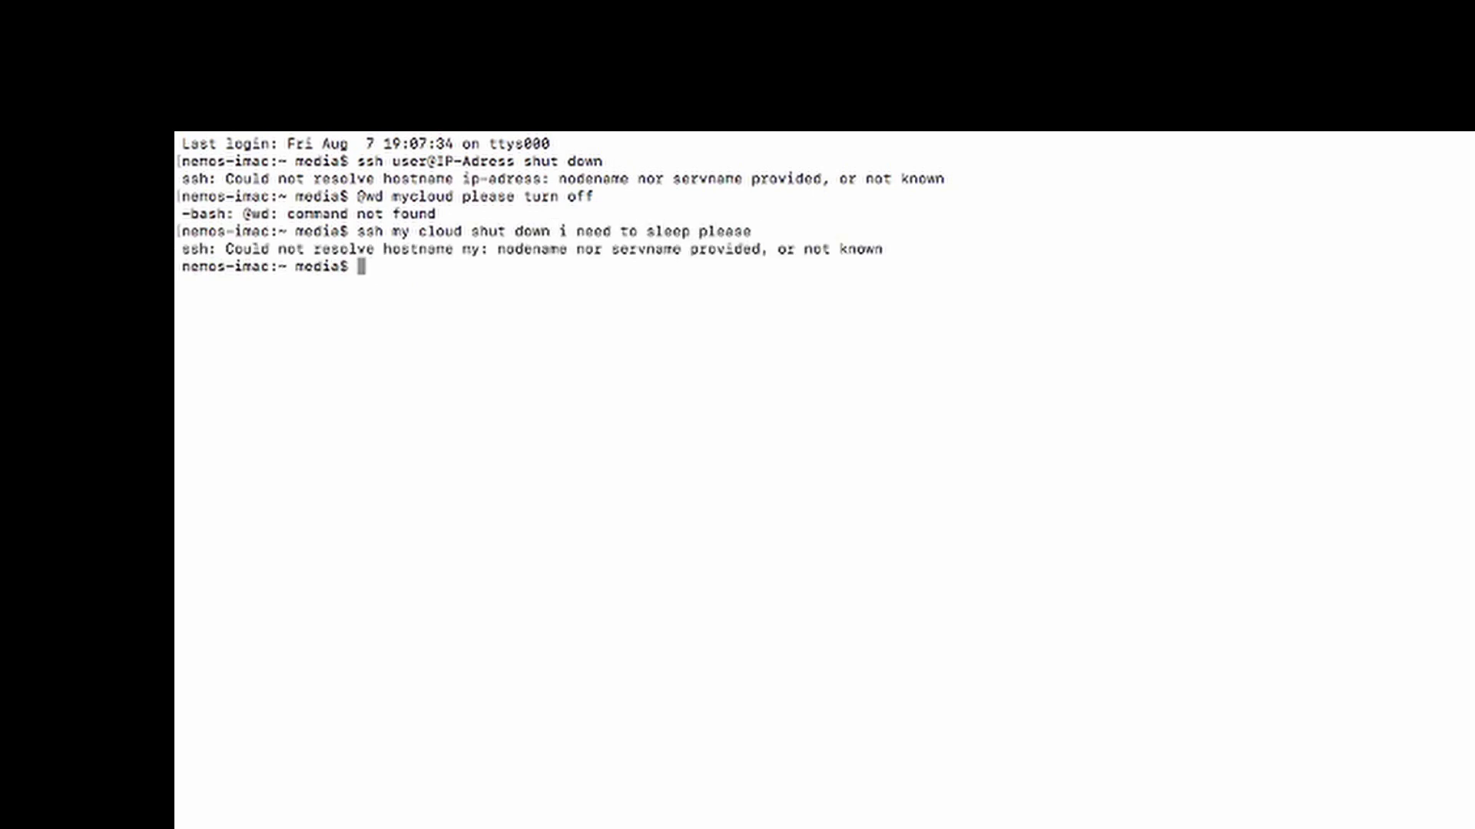
key(Return)
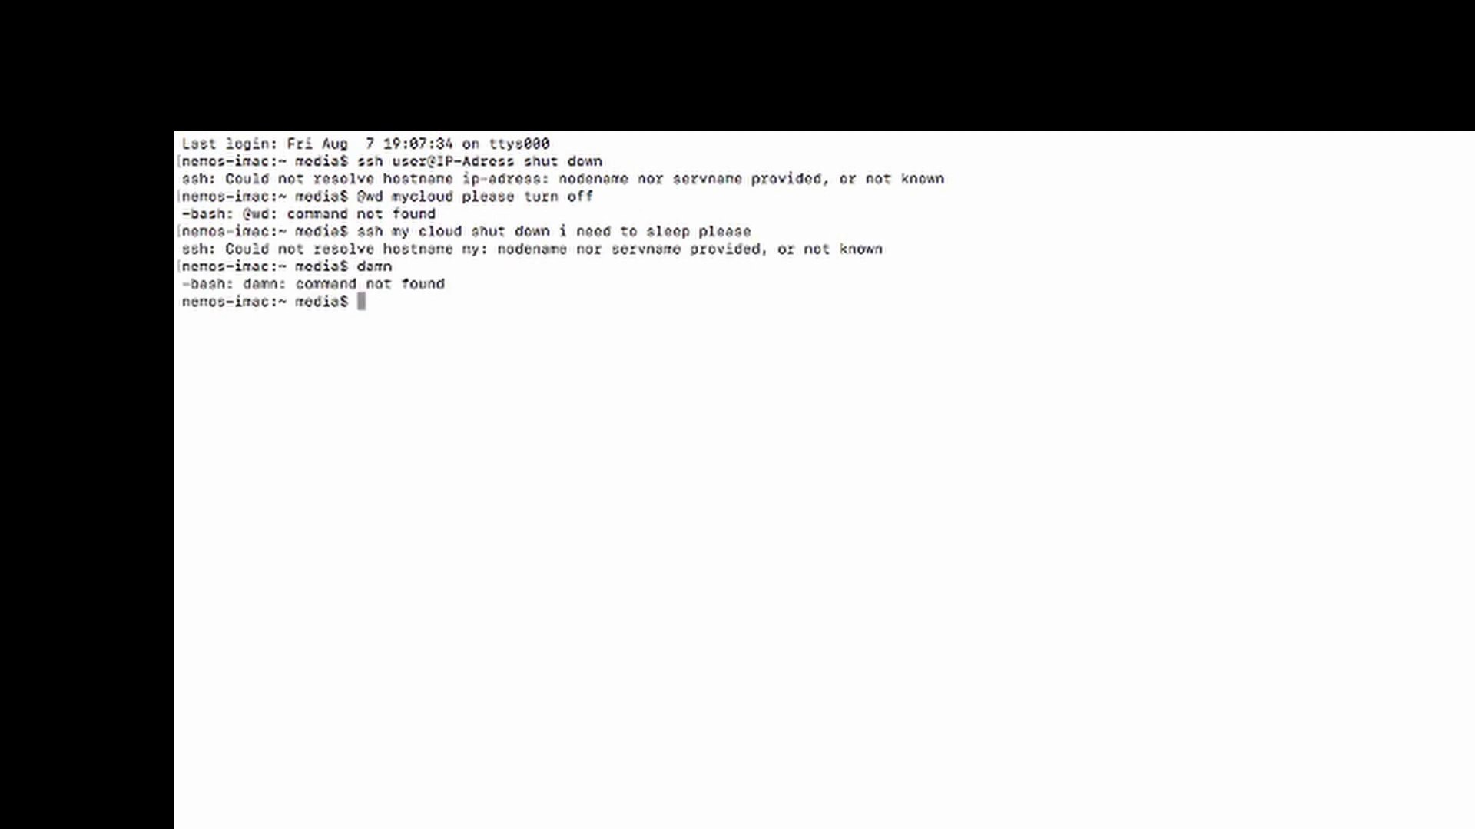
Step: Enter 'how many bytes do i have to pay for you to finally turn off?' and 'fml' as commands, which fail
text(how many bytes do i have to pay for yo)
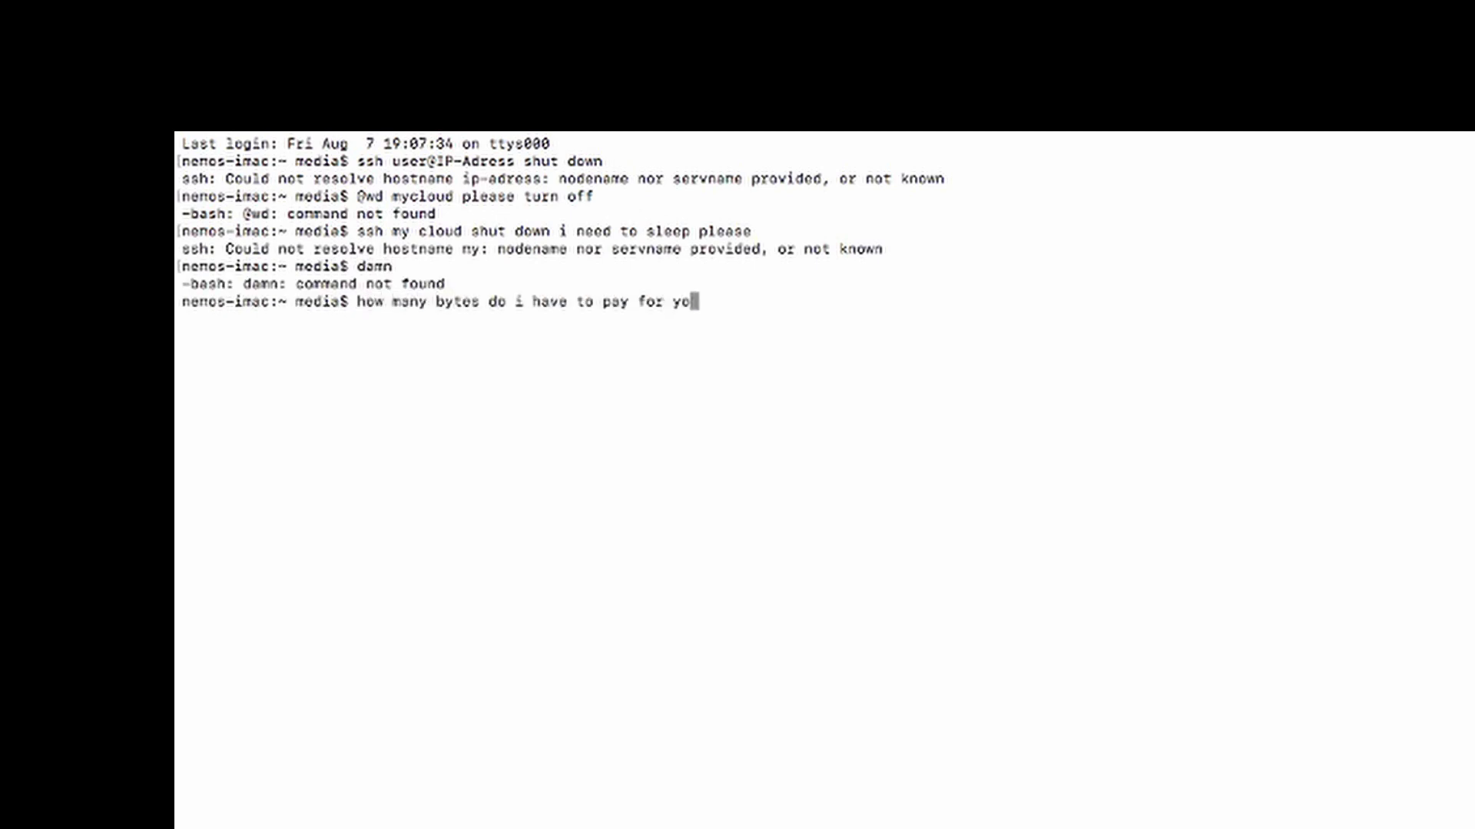
text(u to finally turn off?)
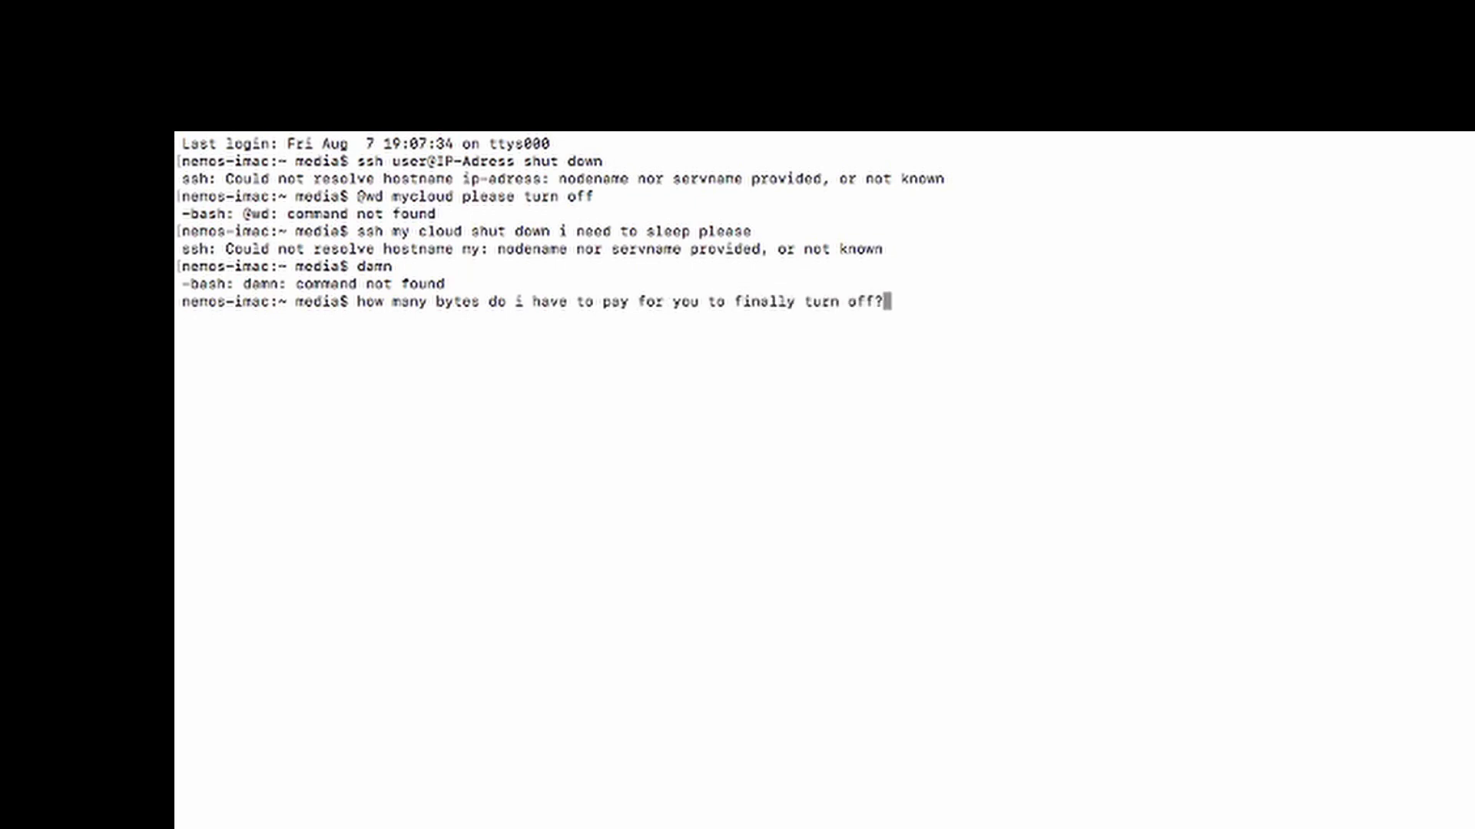
key(Return)
text(fml)
key(Return)
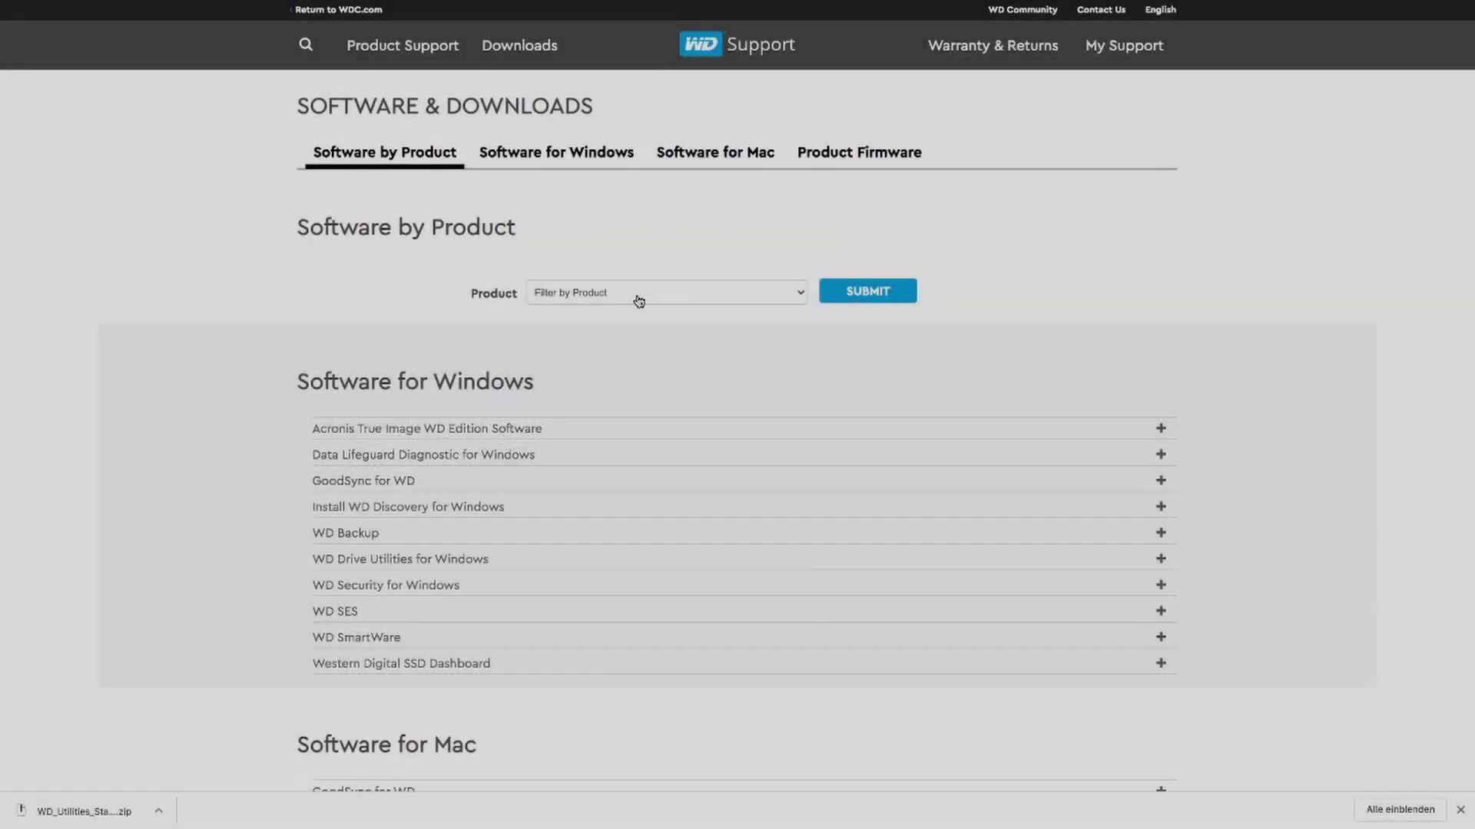
Step: Browse the software list, expanding and collapsing the WD Drive Utilities for Windows details
click(642, 300)
click(639, 296)
scroll(640, 300, down, 2)
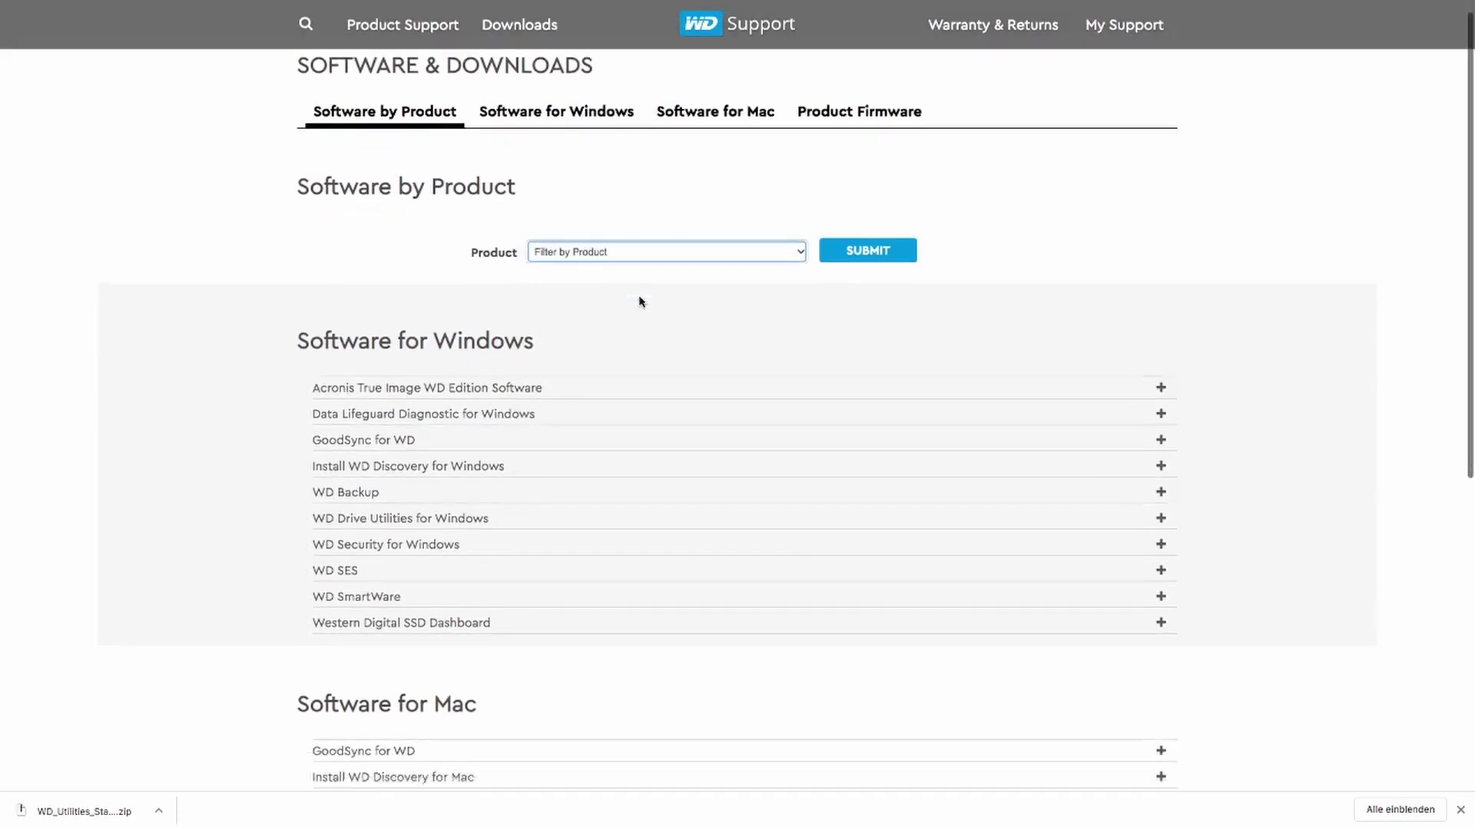
scroll(642, 302, down, 1)
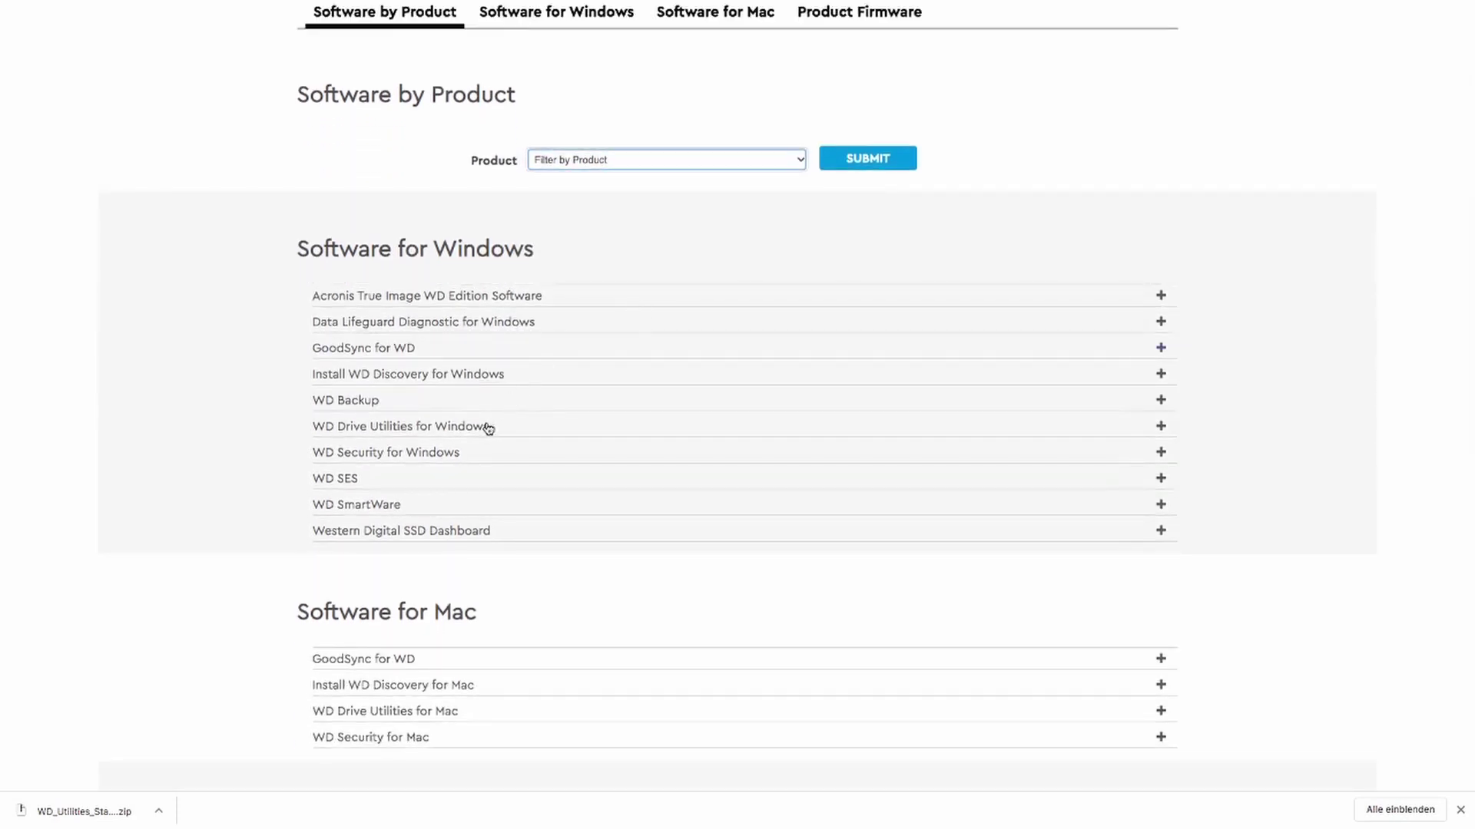
click(478, 426)
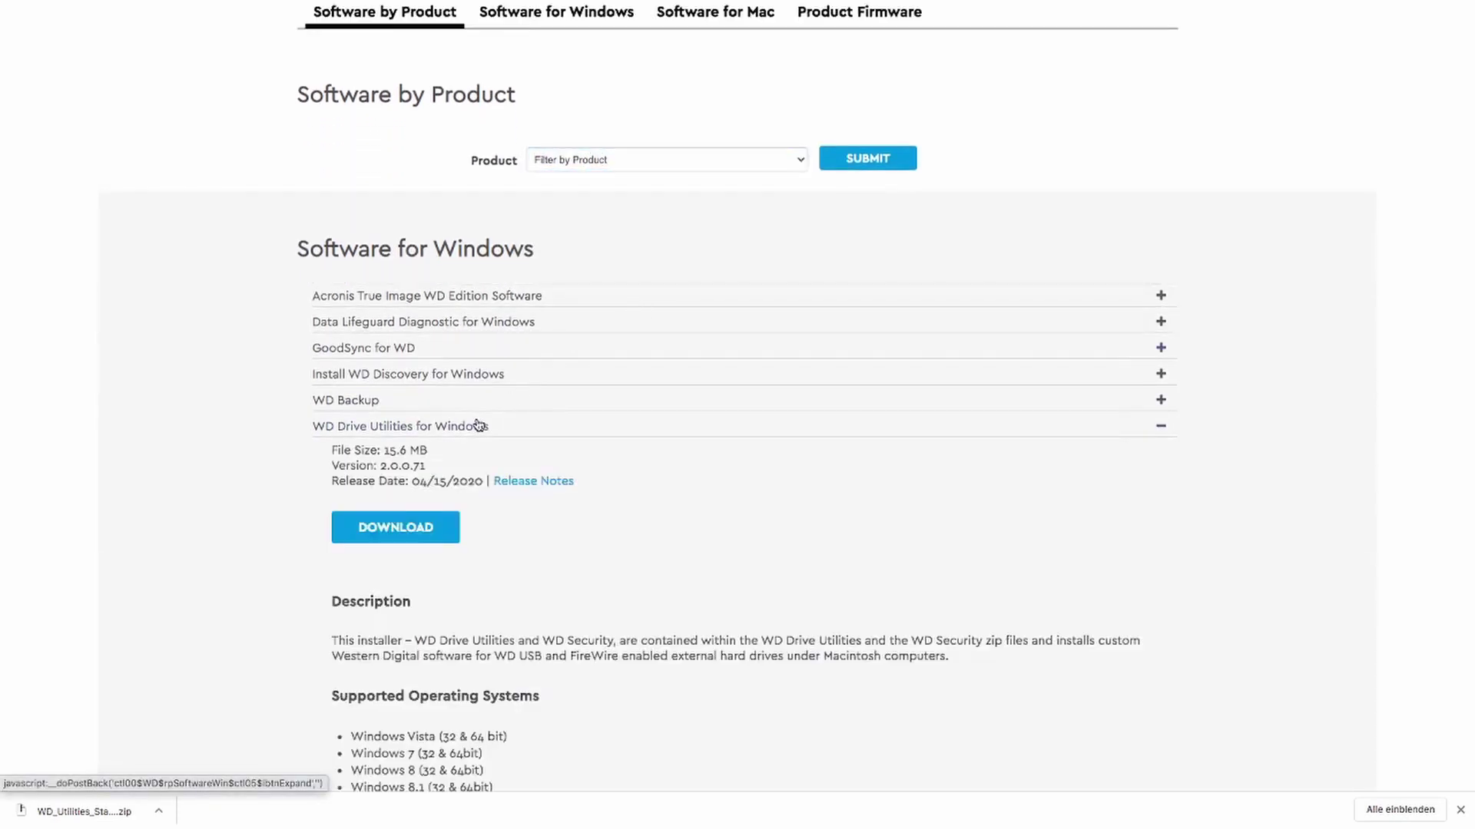
scroll(477, 428, down, 4)
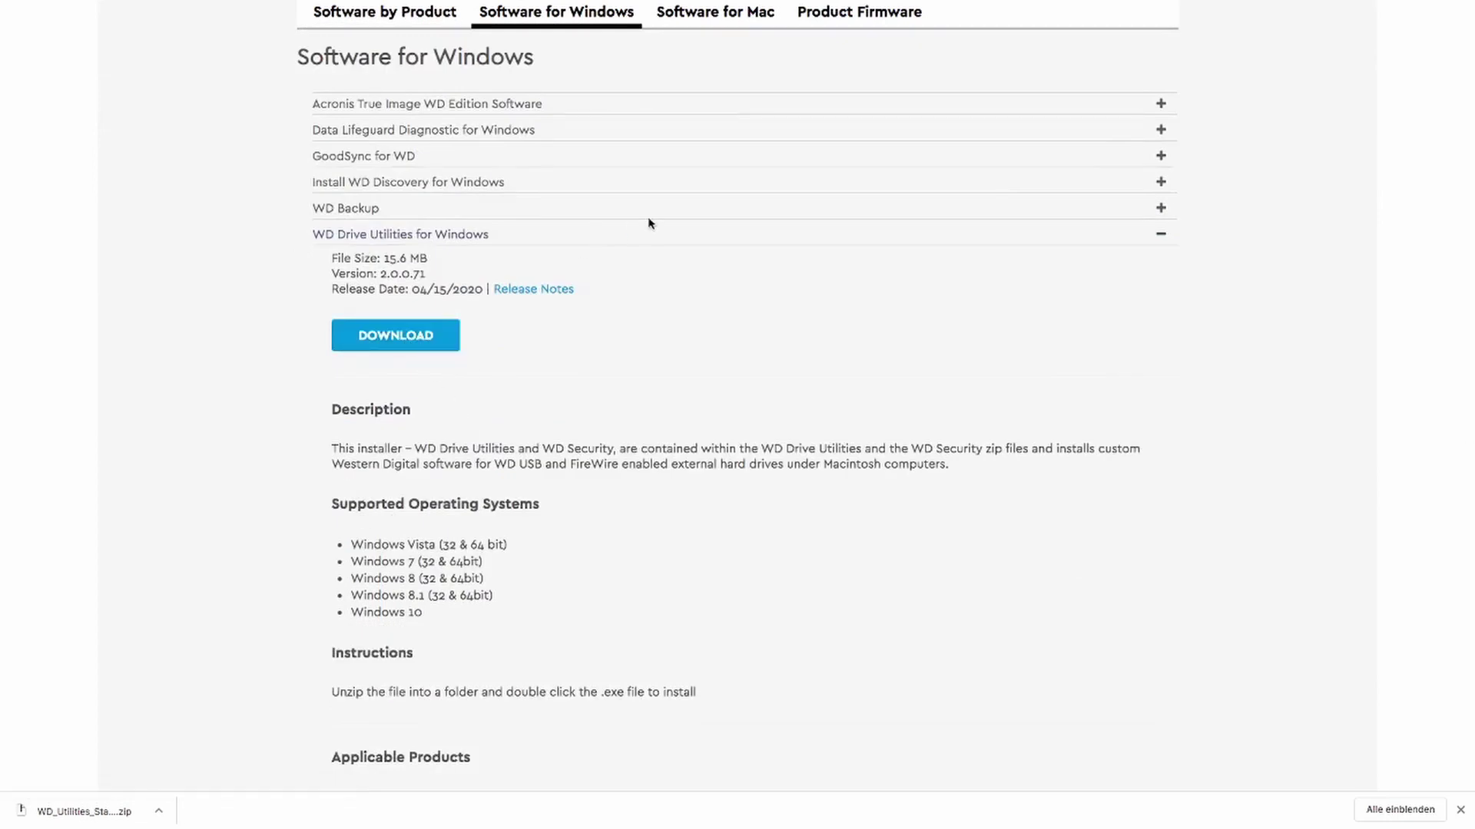
click(640, 239)
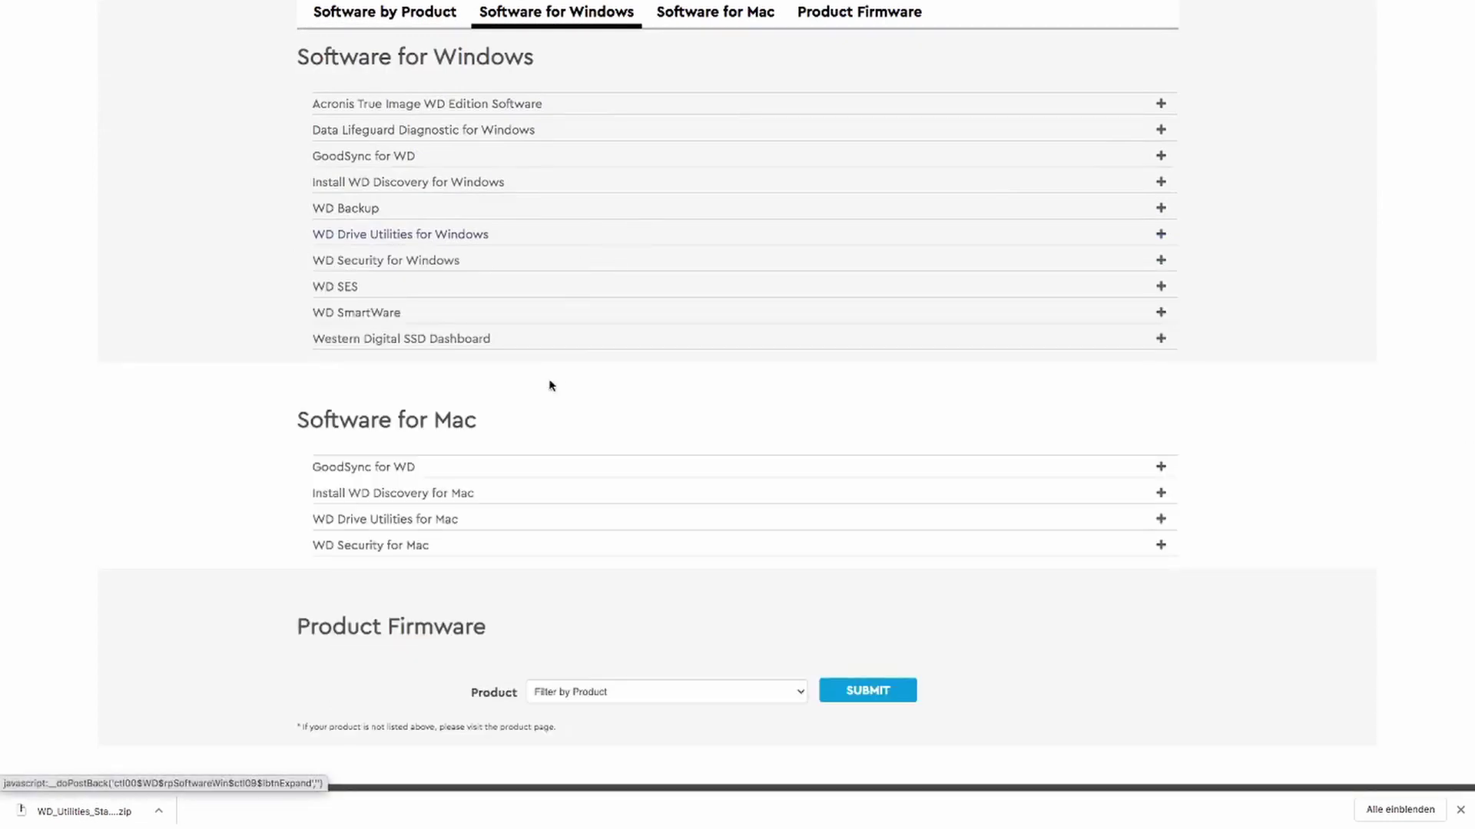
Step: Expand WD Drive Utilities for Mac and download its installer zip
scroll(537, 399, down, 2)
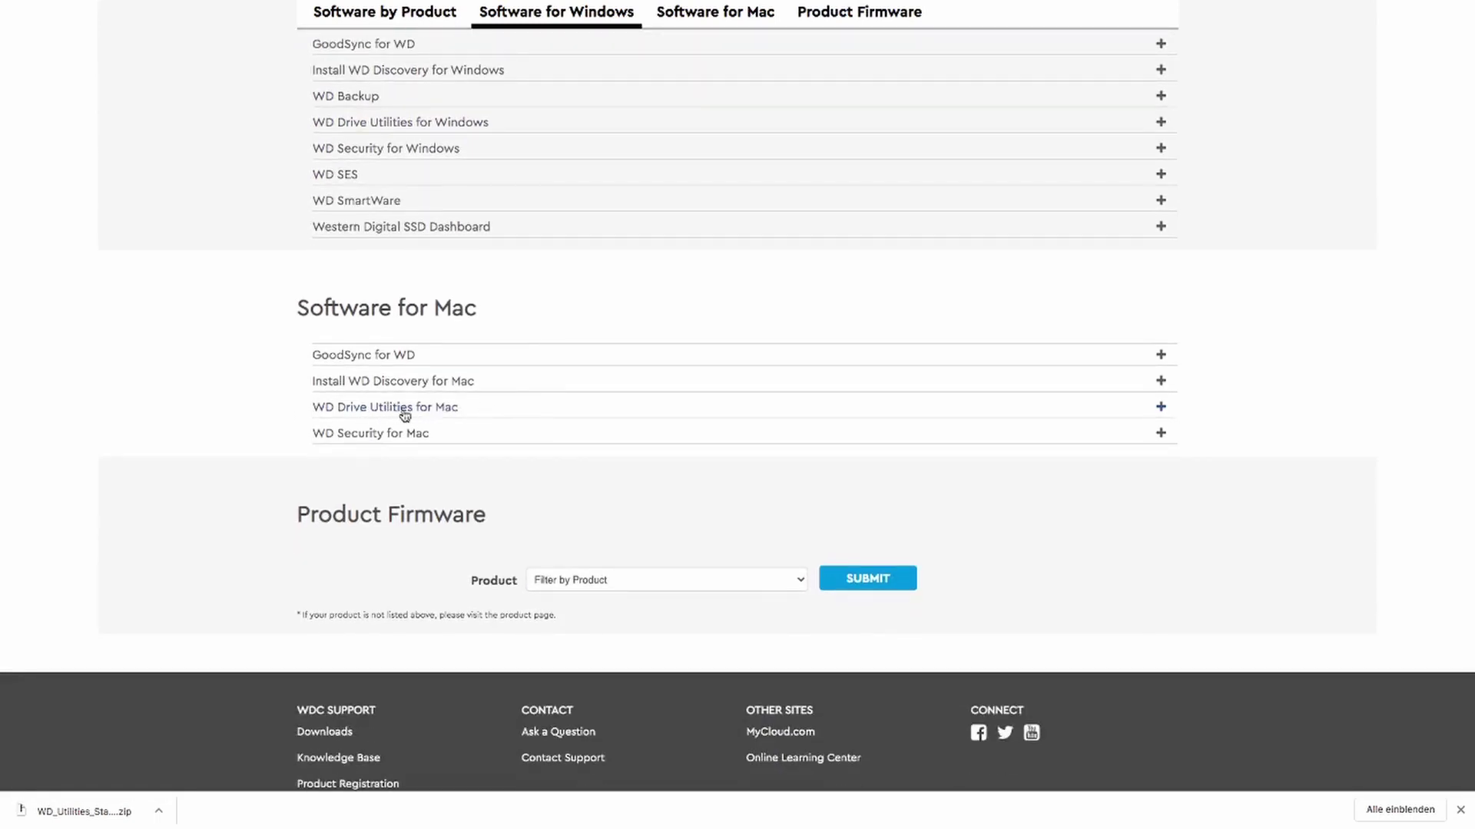
click(503, 415)
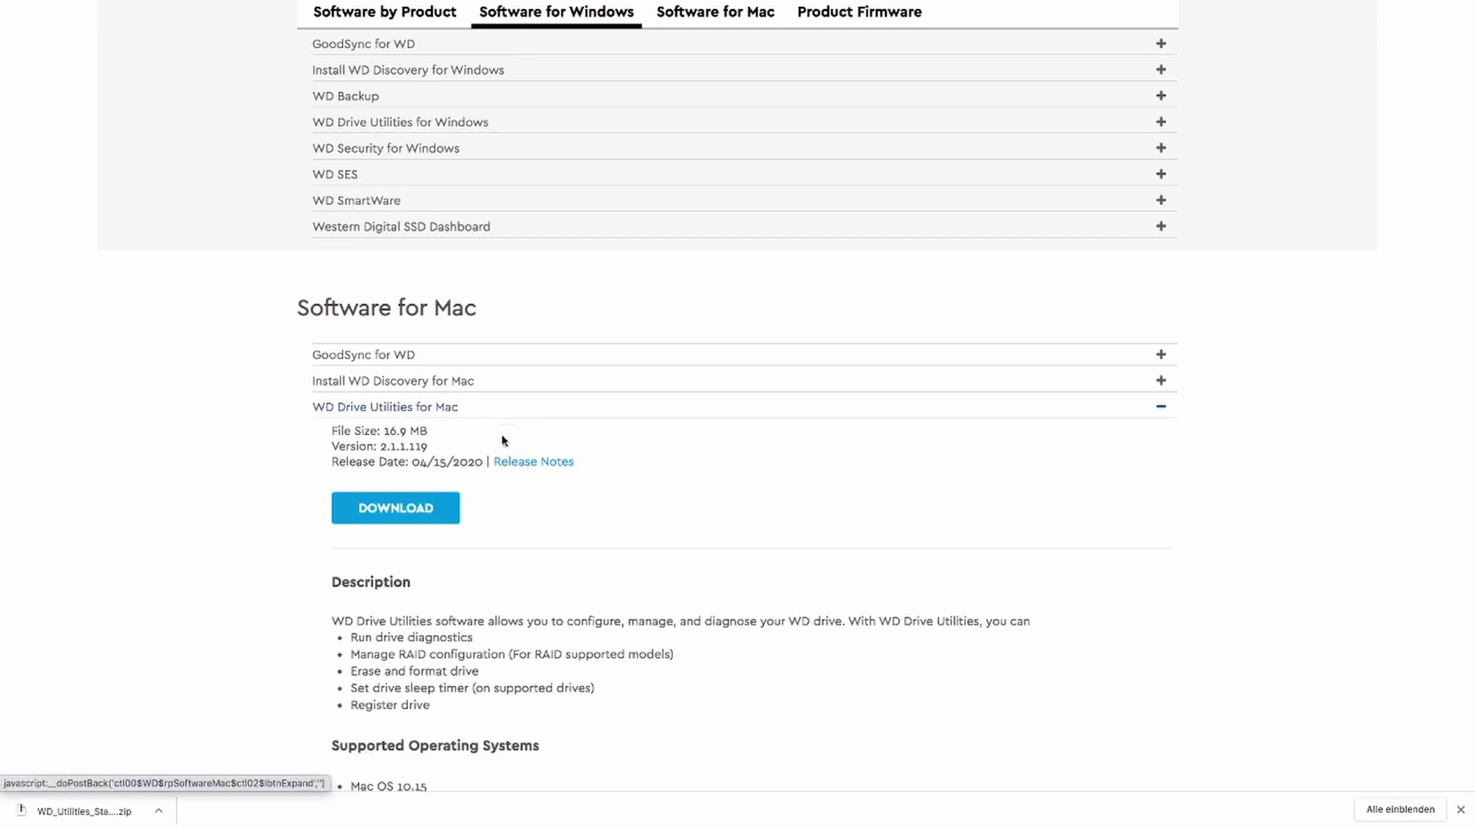
scroll(503, 444, down, 1)
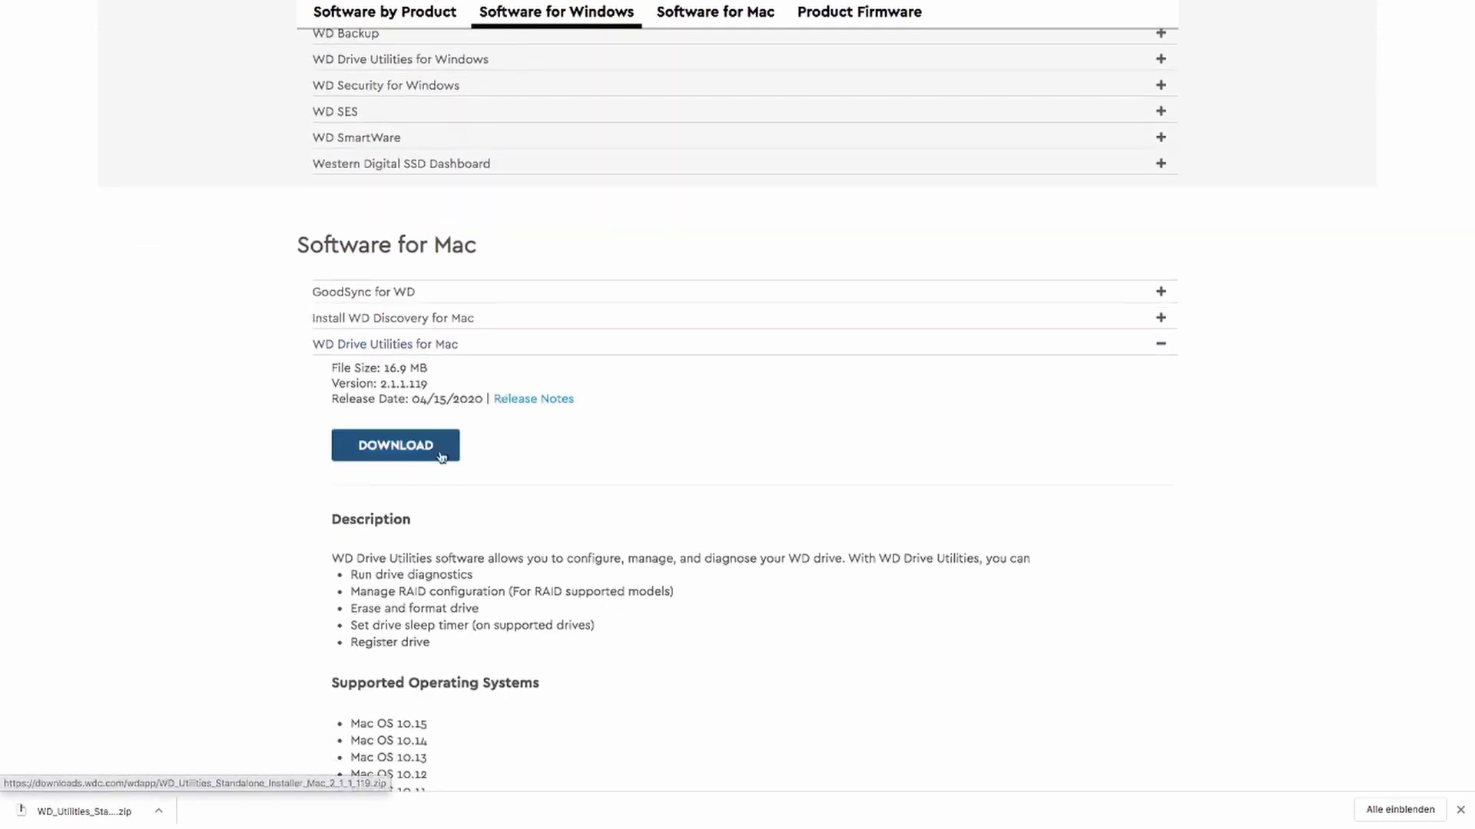
click(443, 458)
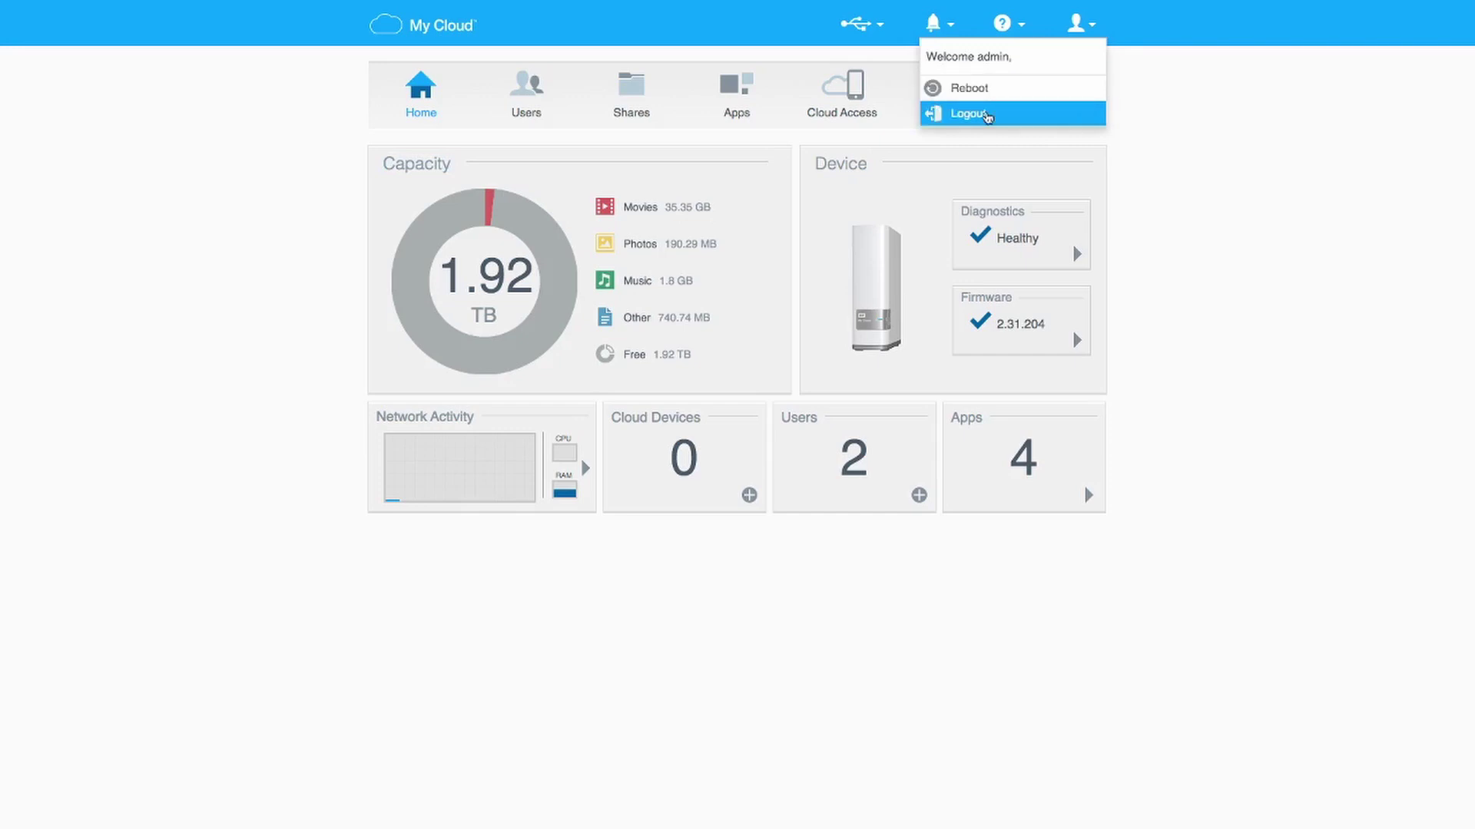
click(1163, 102)
click(1053, 92)
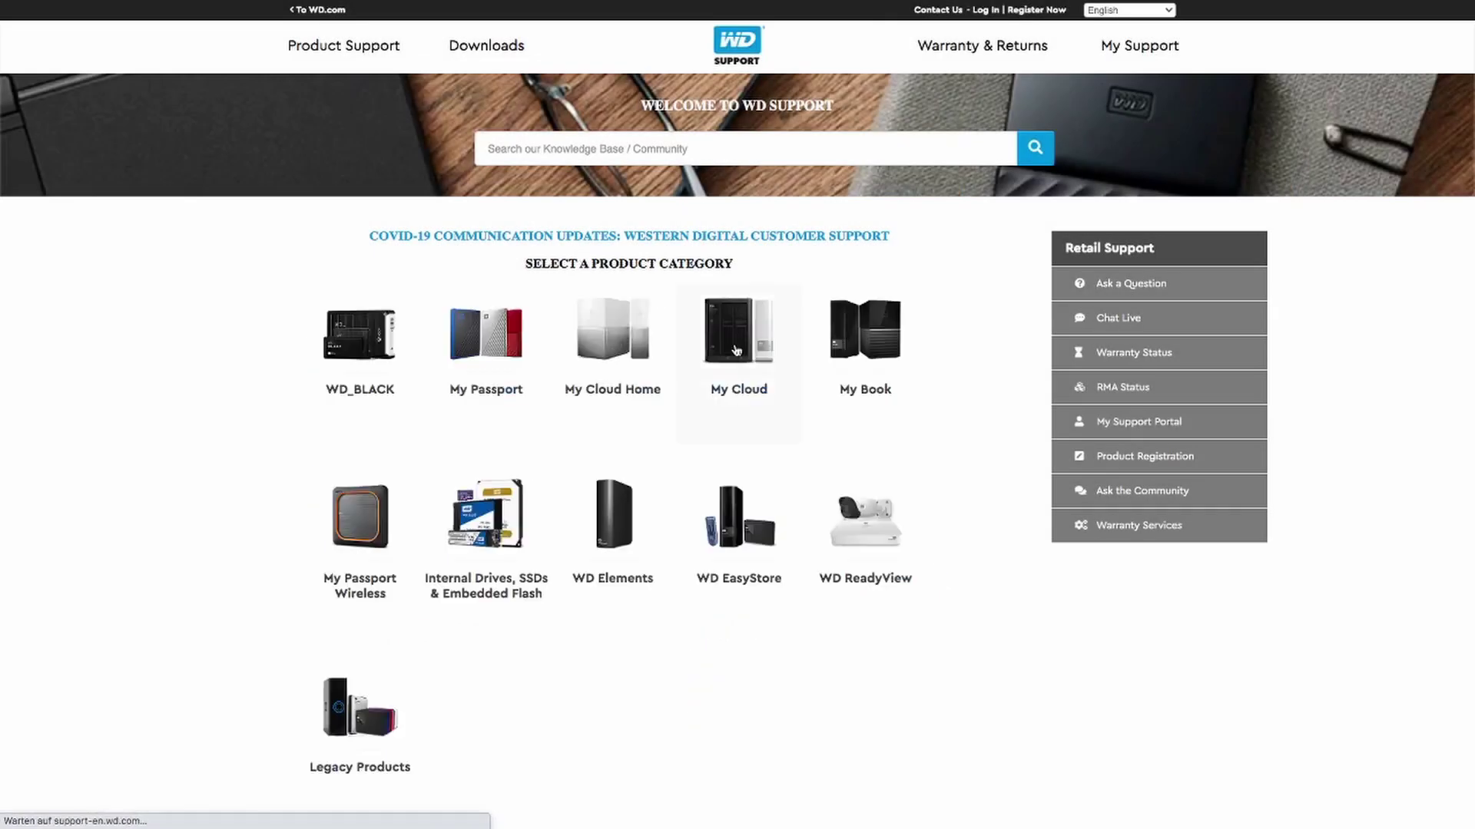
click(740, 329)
click(382, 324)
scroll(531, 398, down, 1)
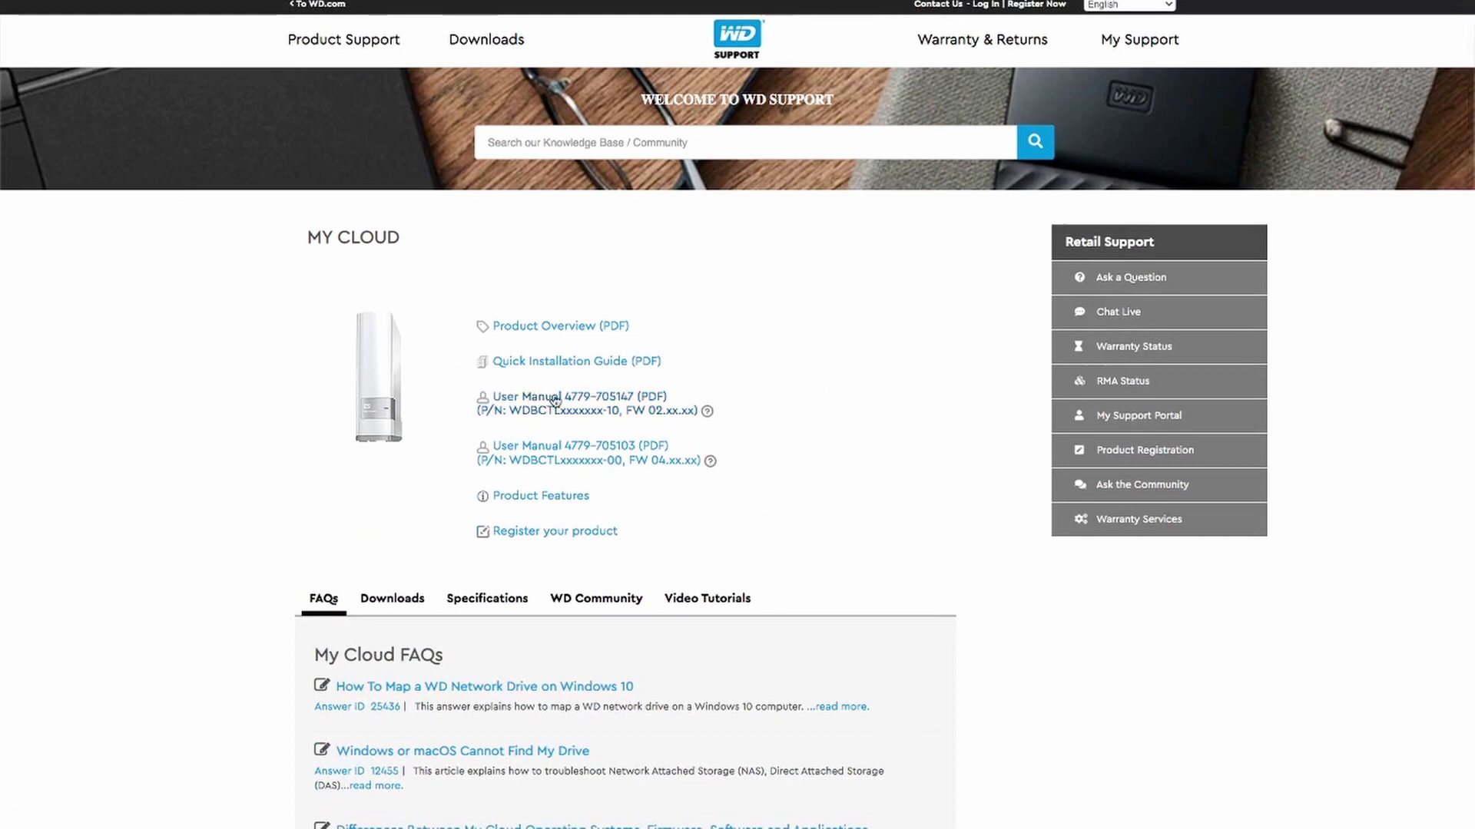
click(603, 401)
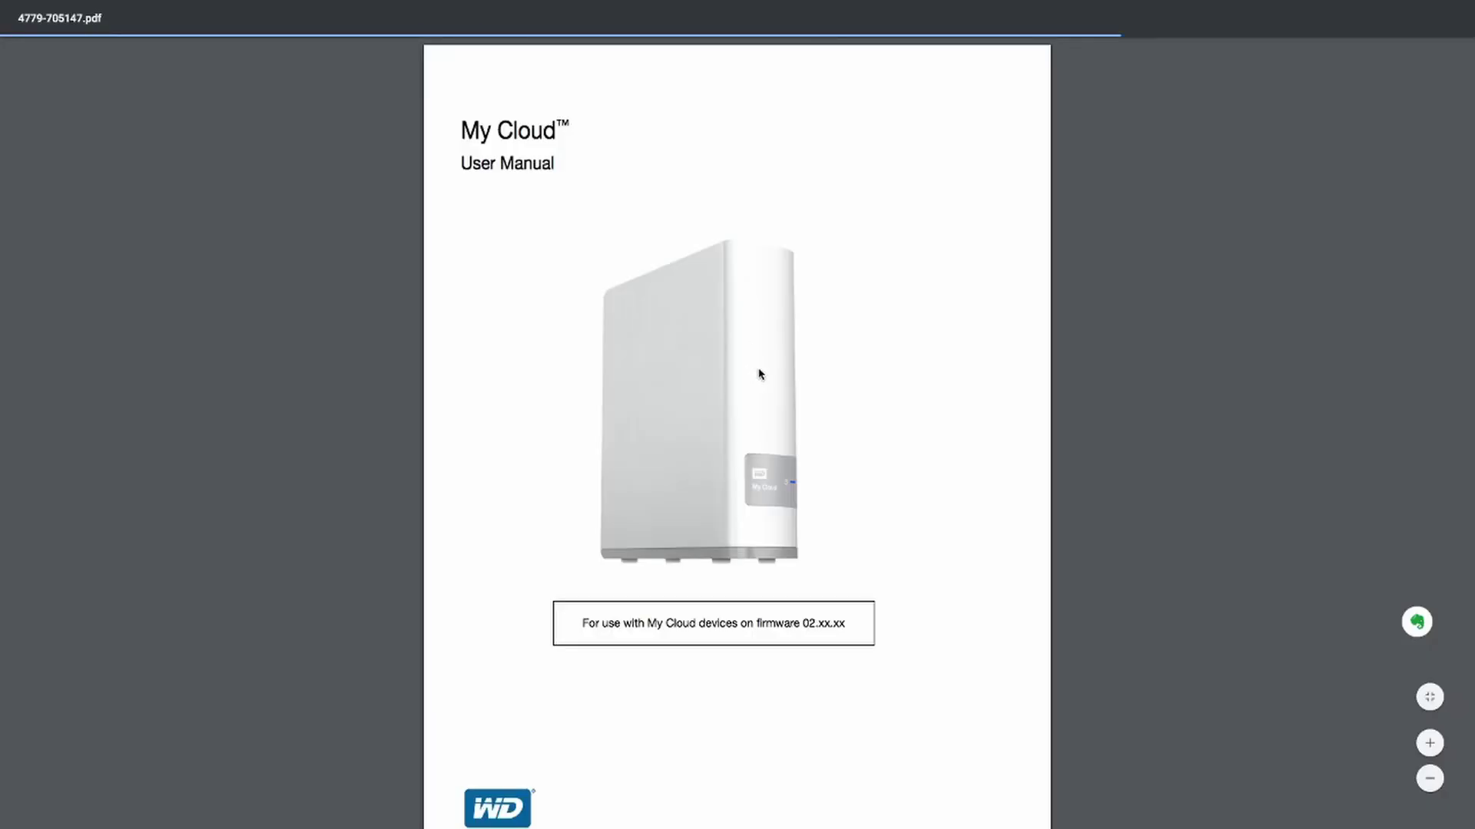
Step: Find 'Device Maintenance: Reboot and Logout' on page 66 and highlight its shutdown method bullets
scroll(664, 283, down, 5)
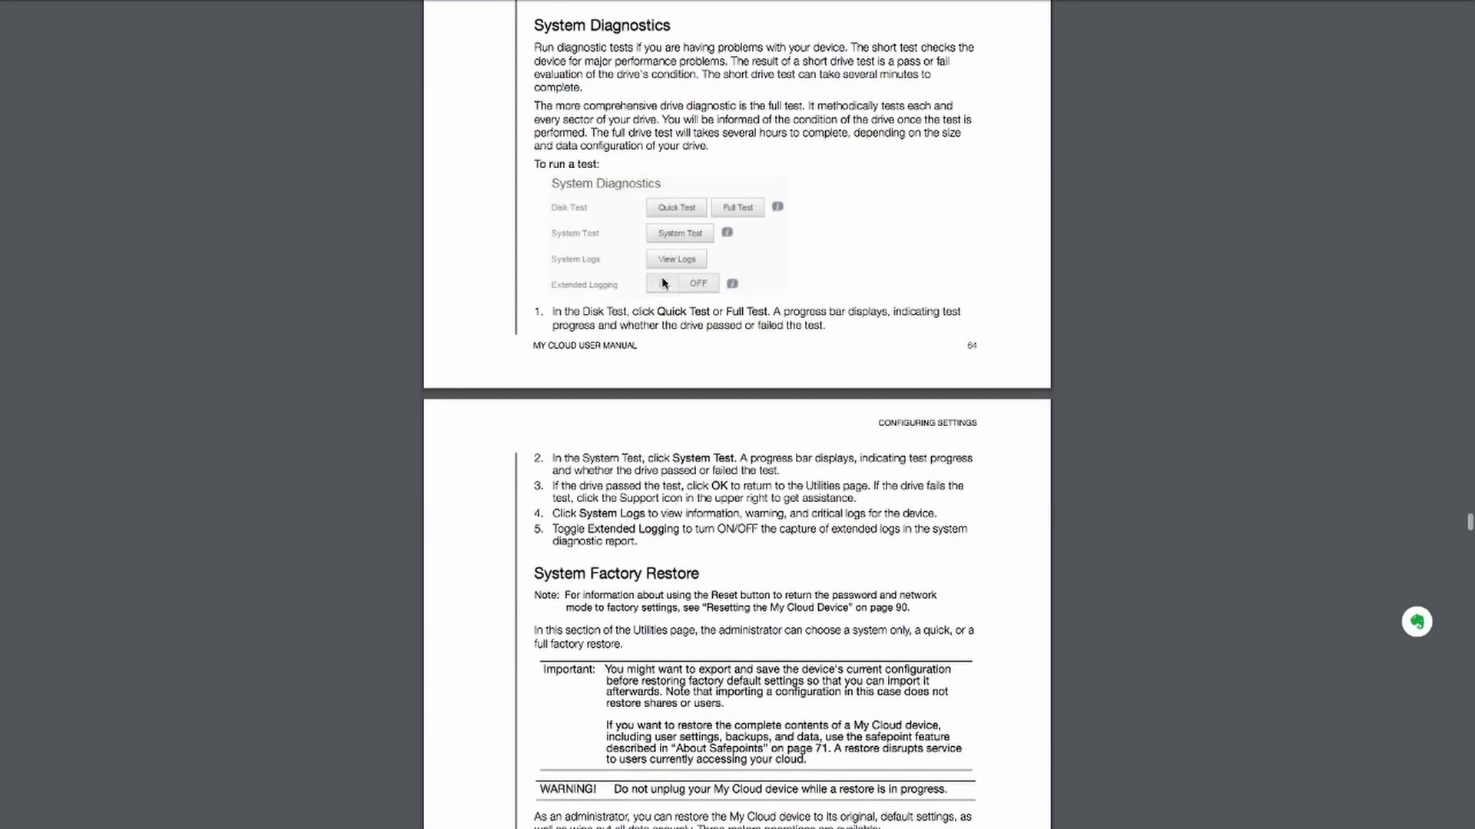
scroll(665, 284, down, 12)
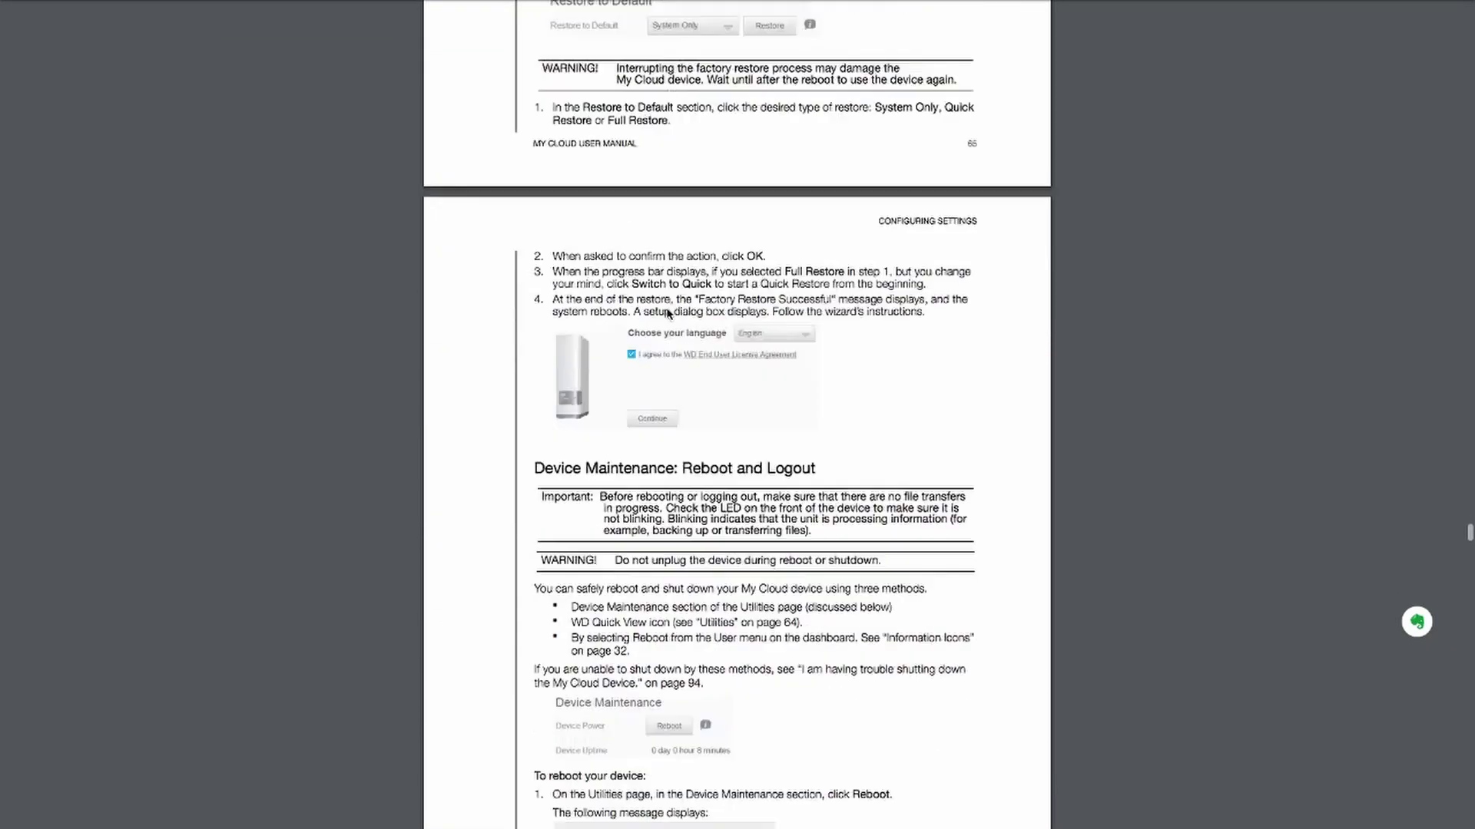
scroll(667, 314, down, 4)
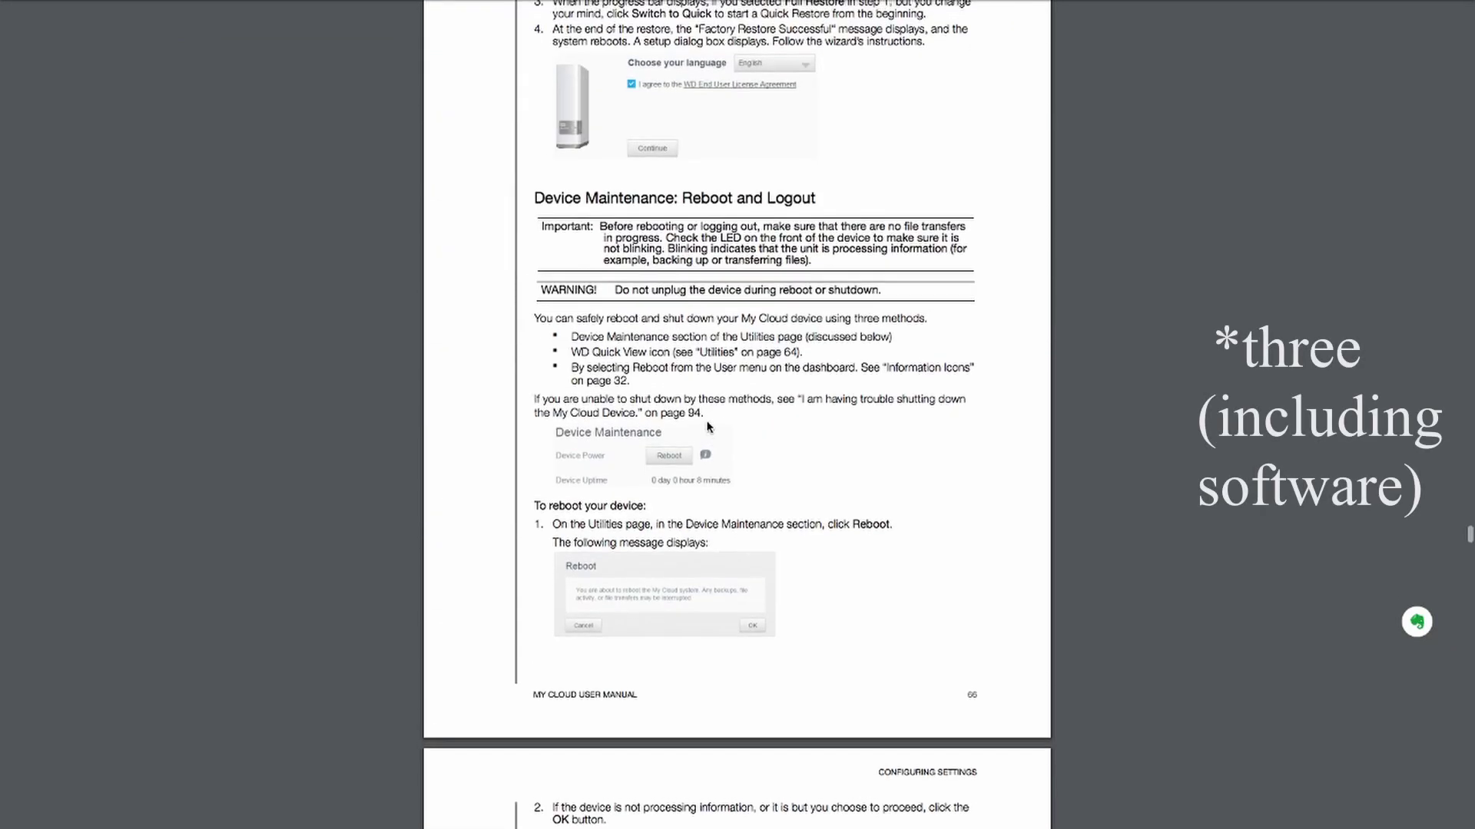
scroll(708, 425, up, 1)
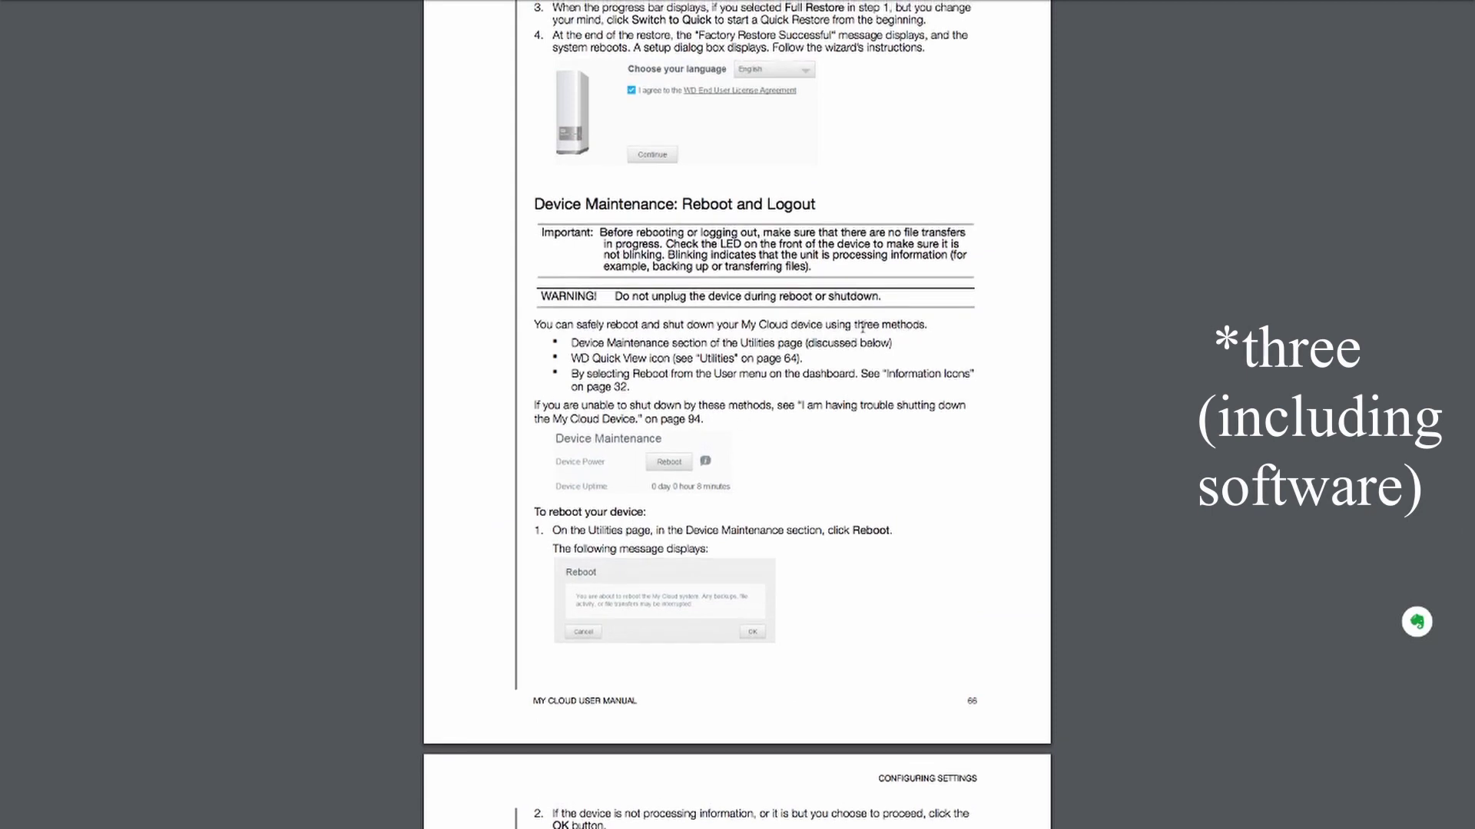
drag(611, 374, 861, 375)
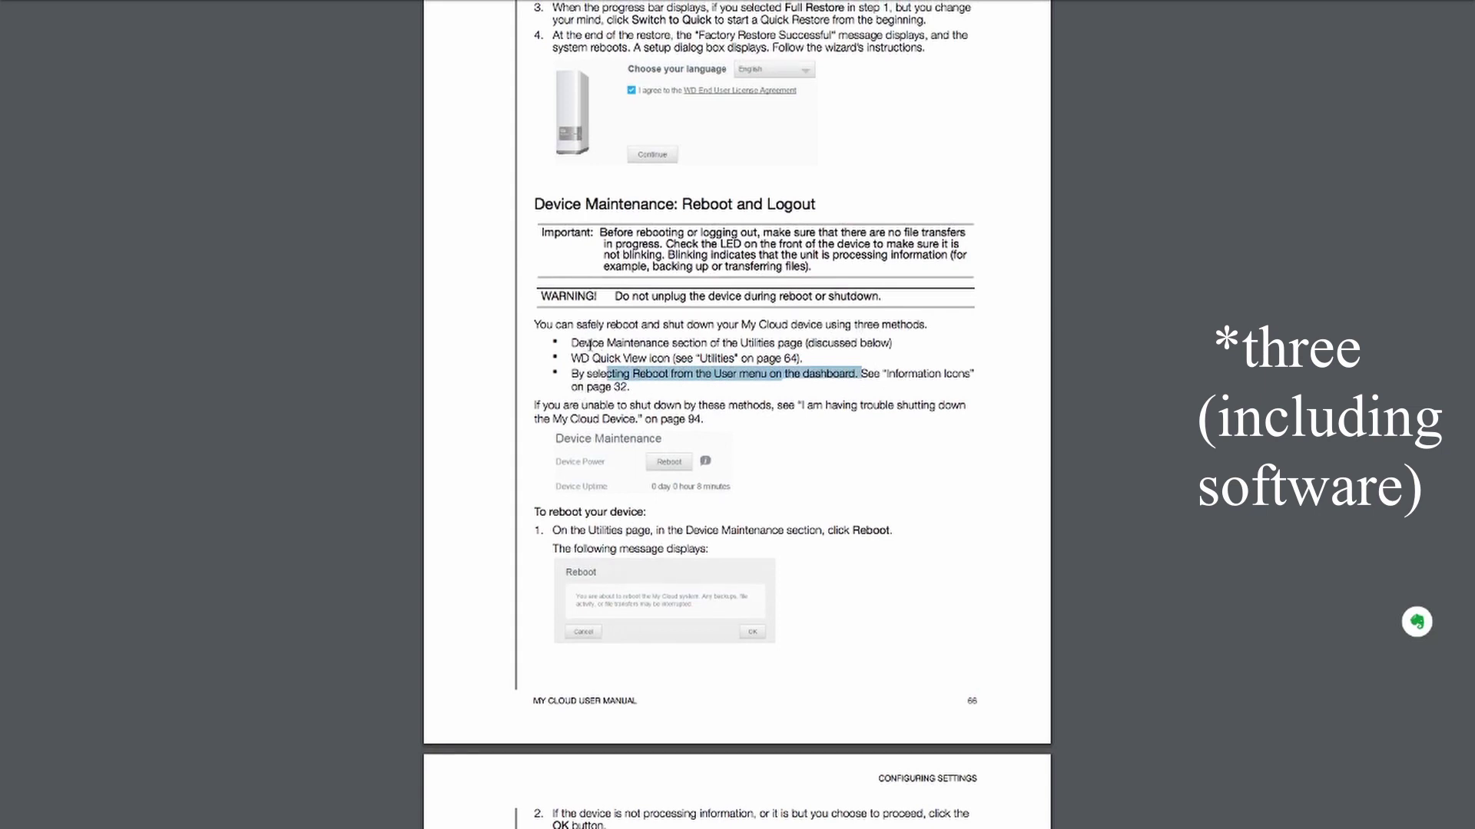
drag(572, 343, 892, 344)
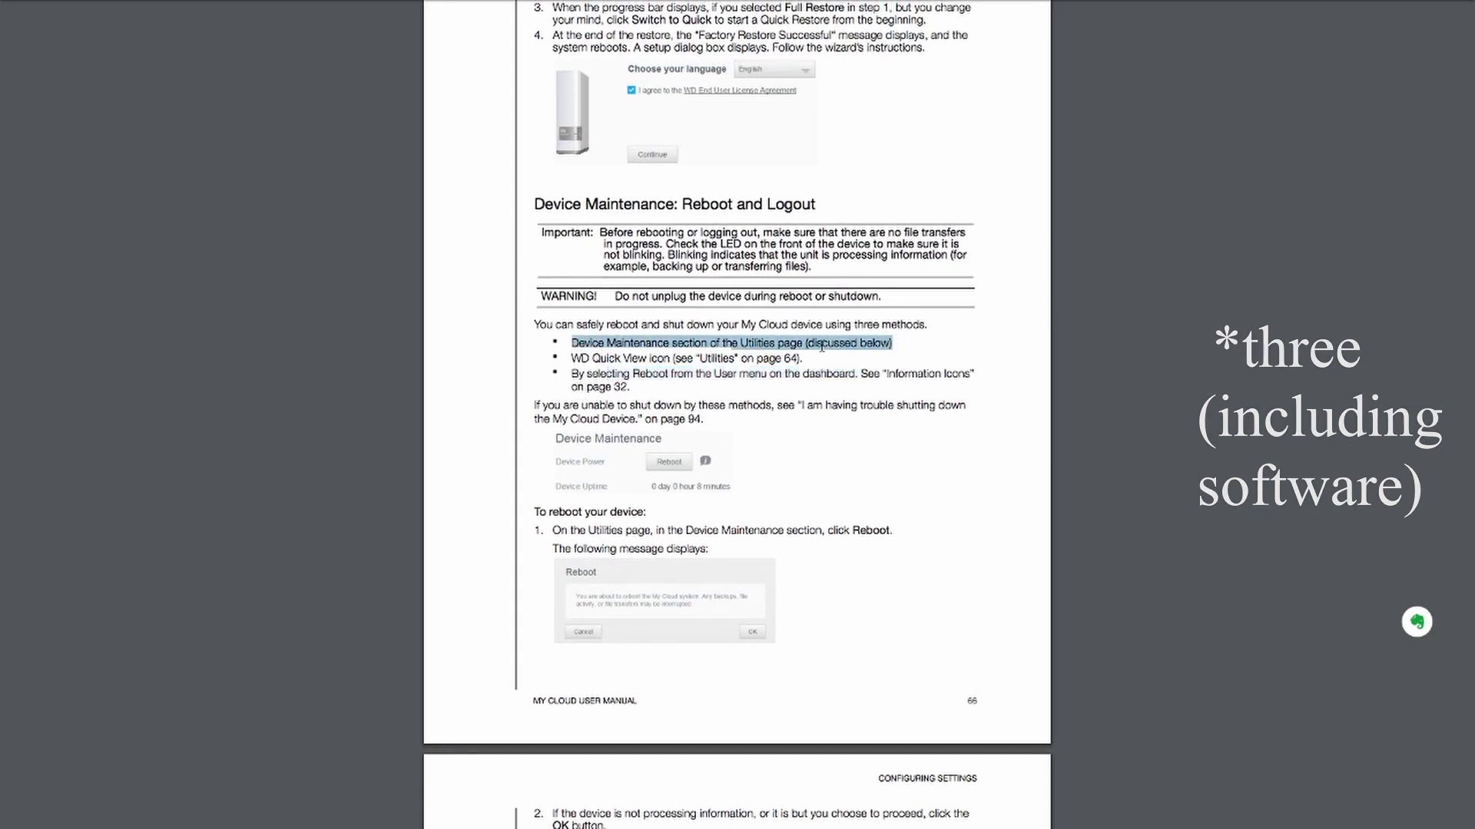
triple_click(595, 359)
Step: Set the Product Firmware product filter to My Cloud
scroll(787, 400, down, 5)
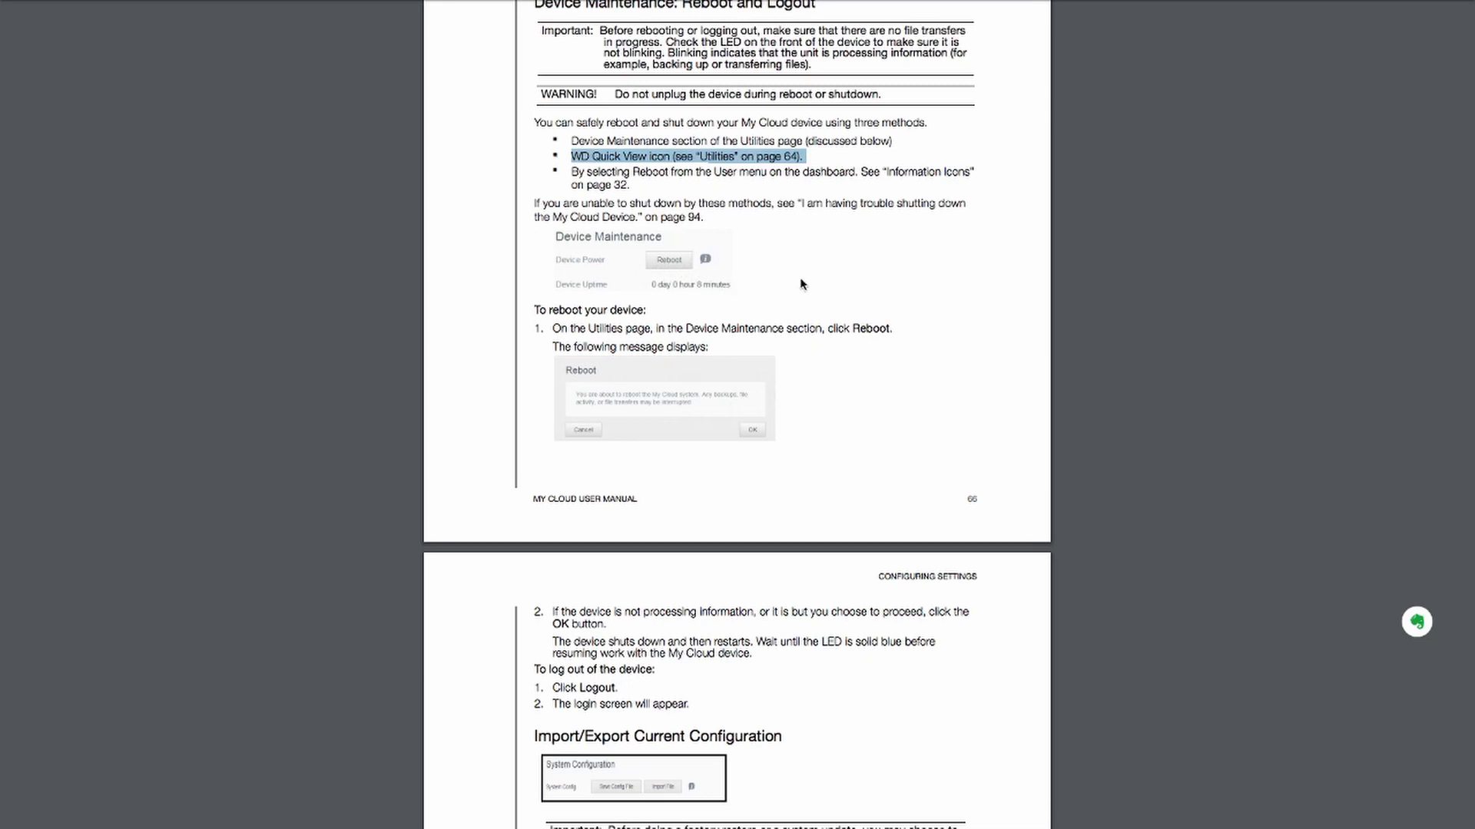
scroll(800, 284, up, 5)
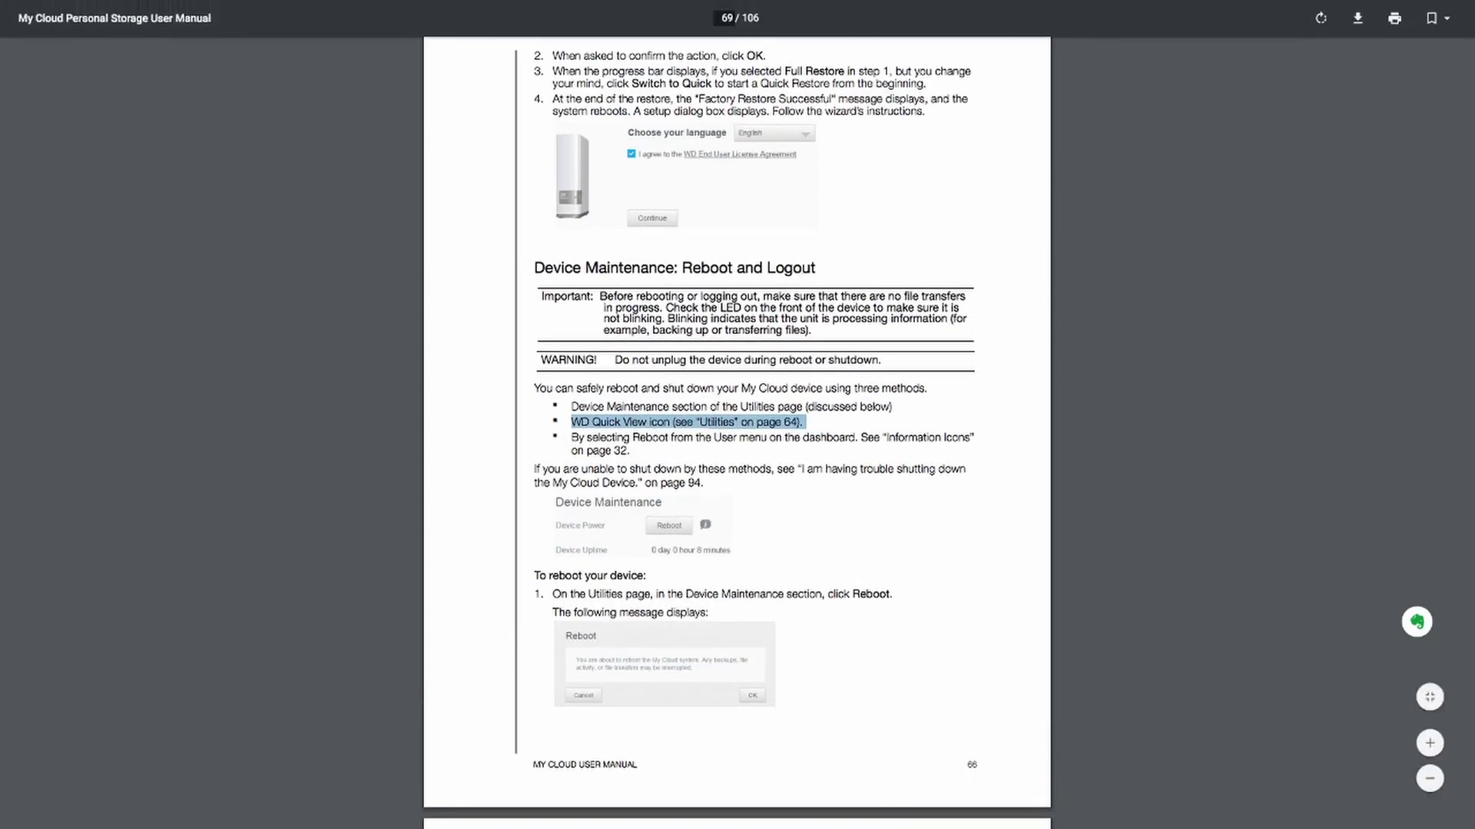
scroll(632, 463, up, 5)
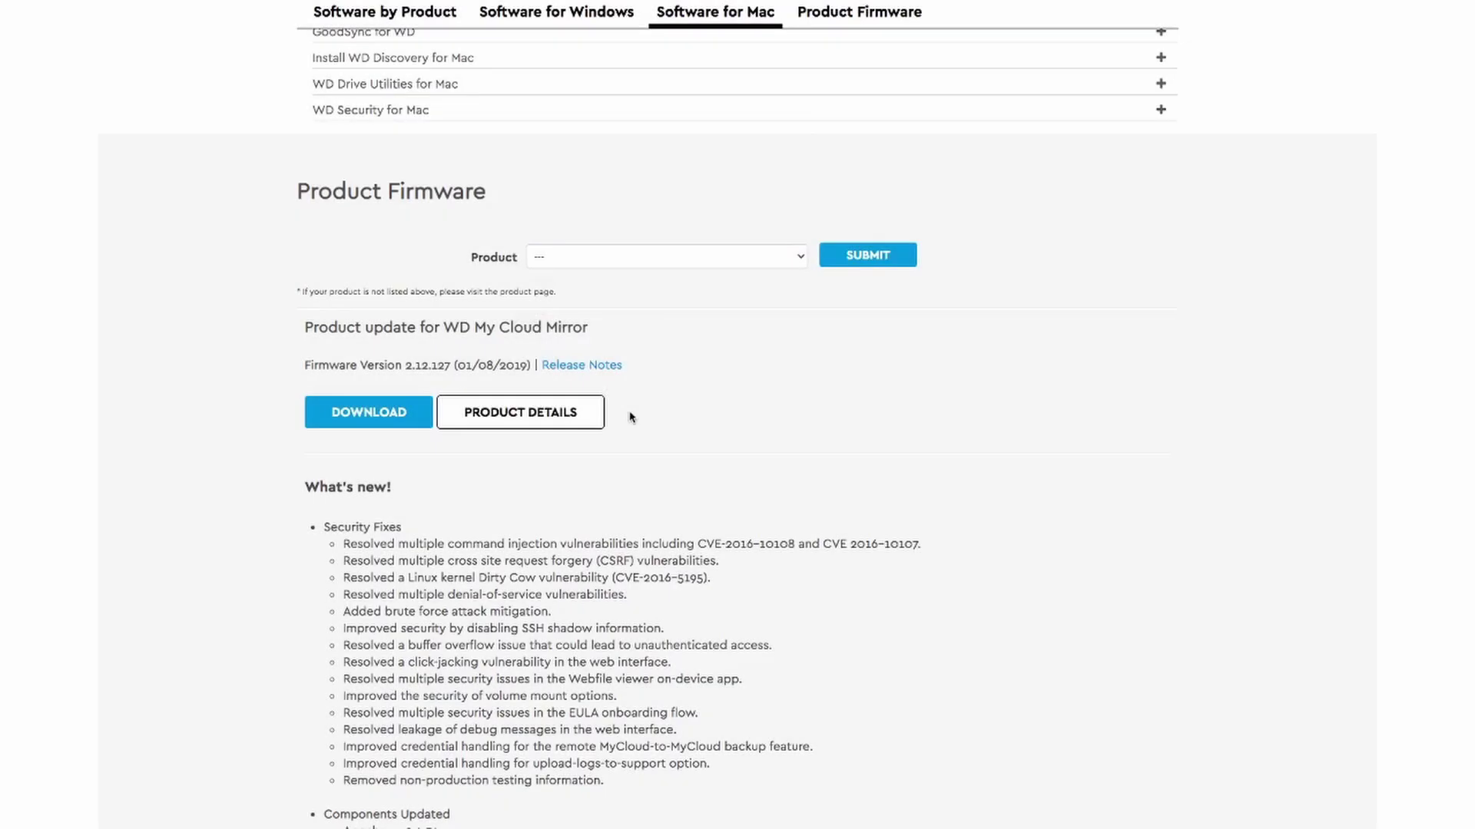
click(659, 262)
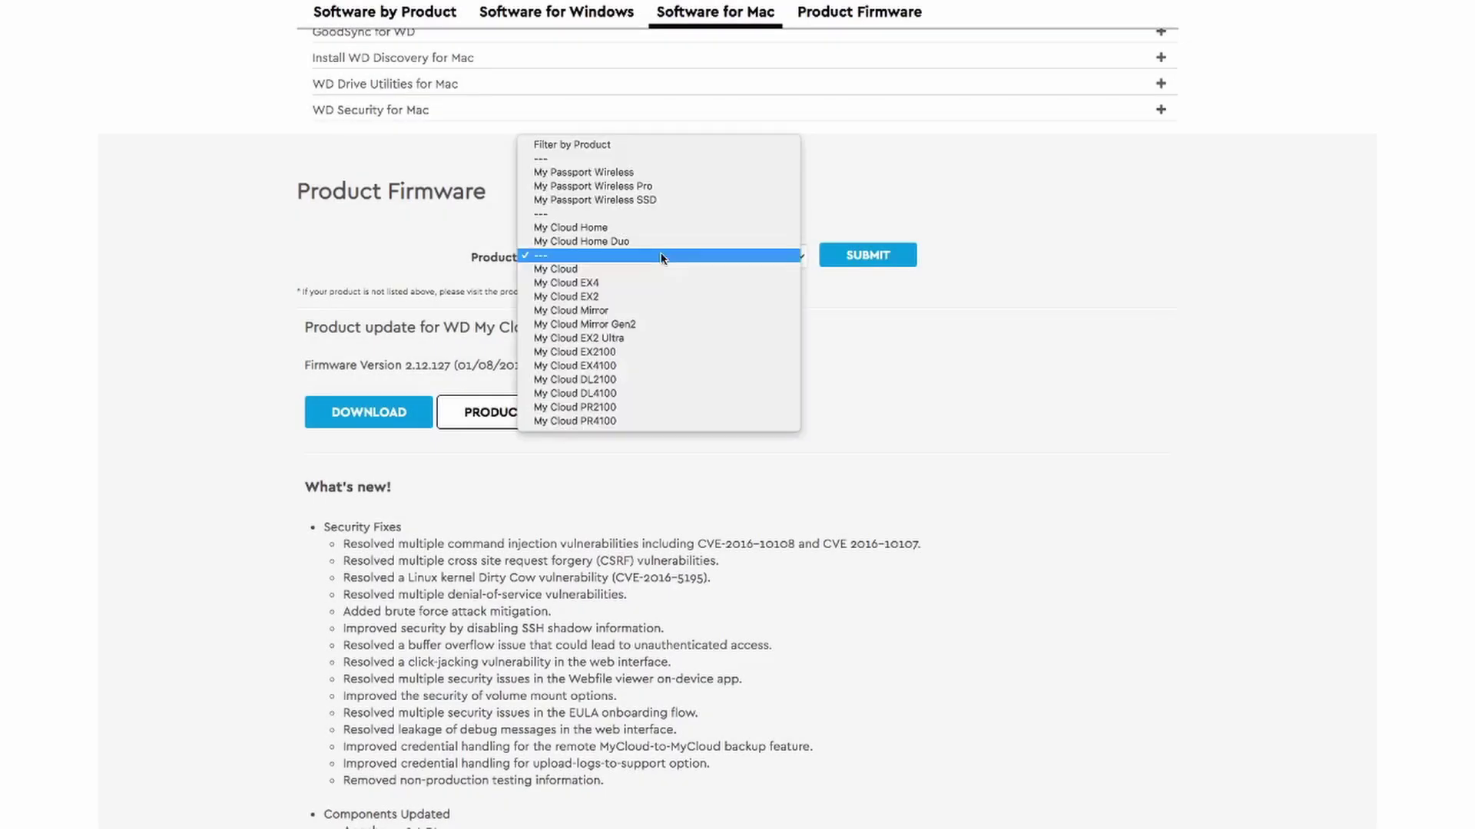
click(659, 269)
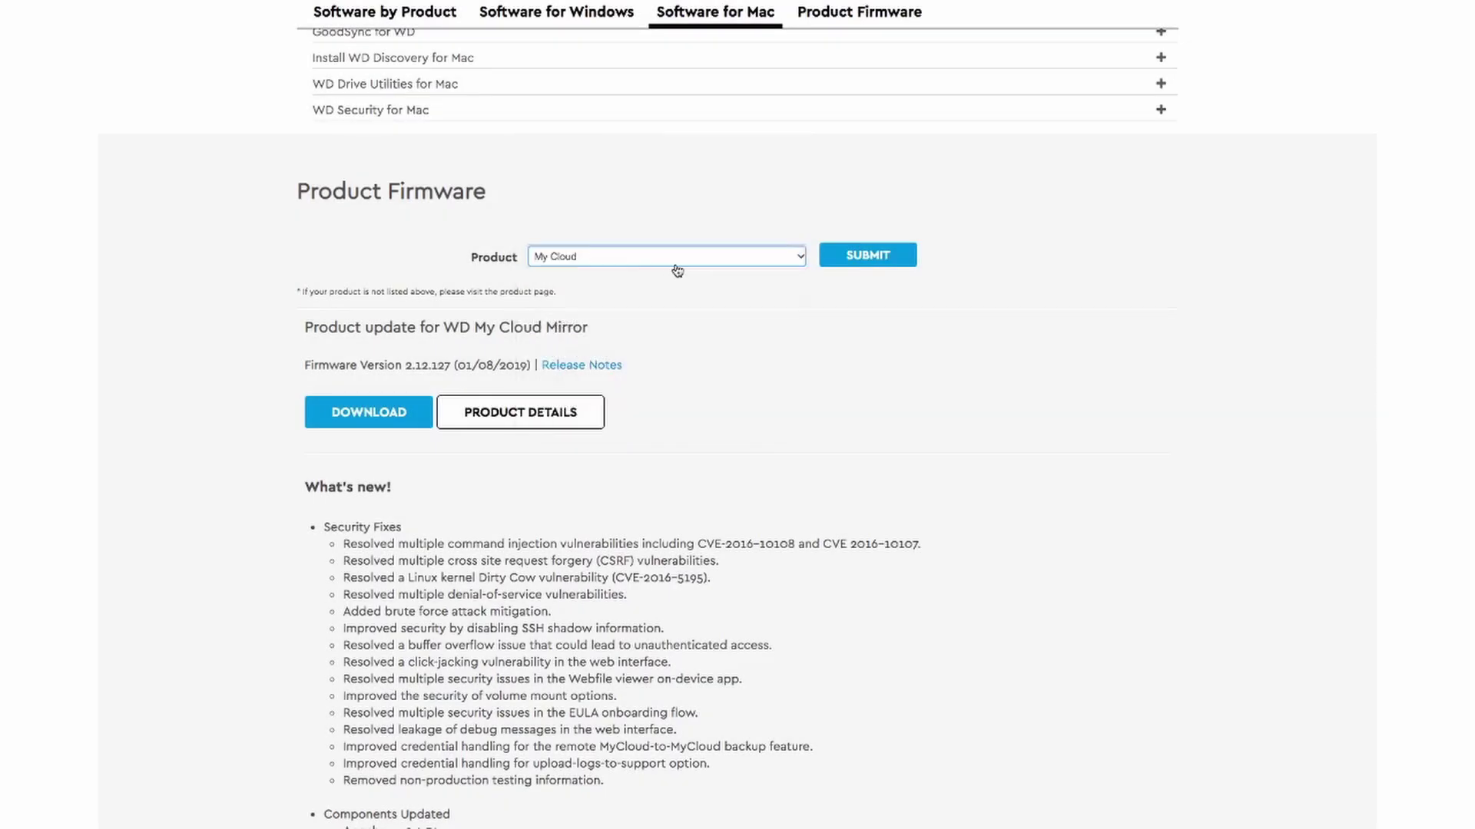
Step: Submit the My Cloud filter and expand the Select your Current Firmware list
click(866, 255)
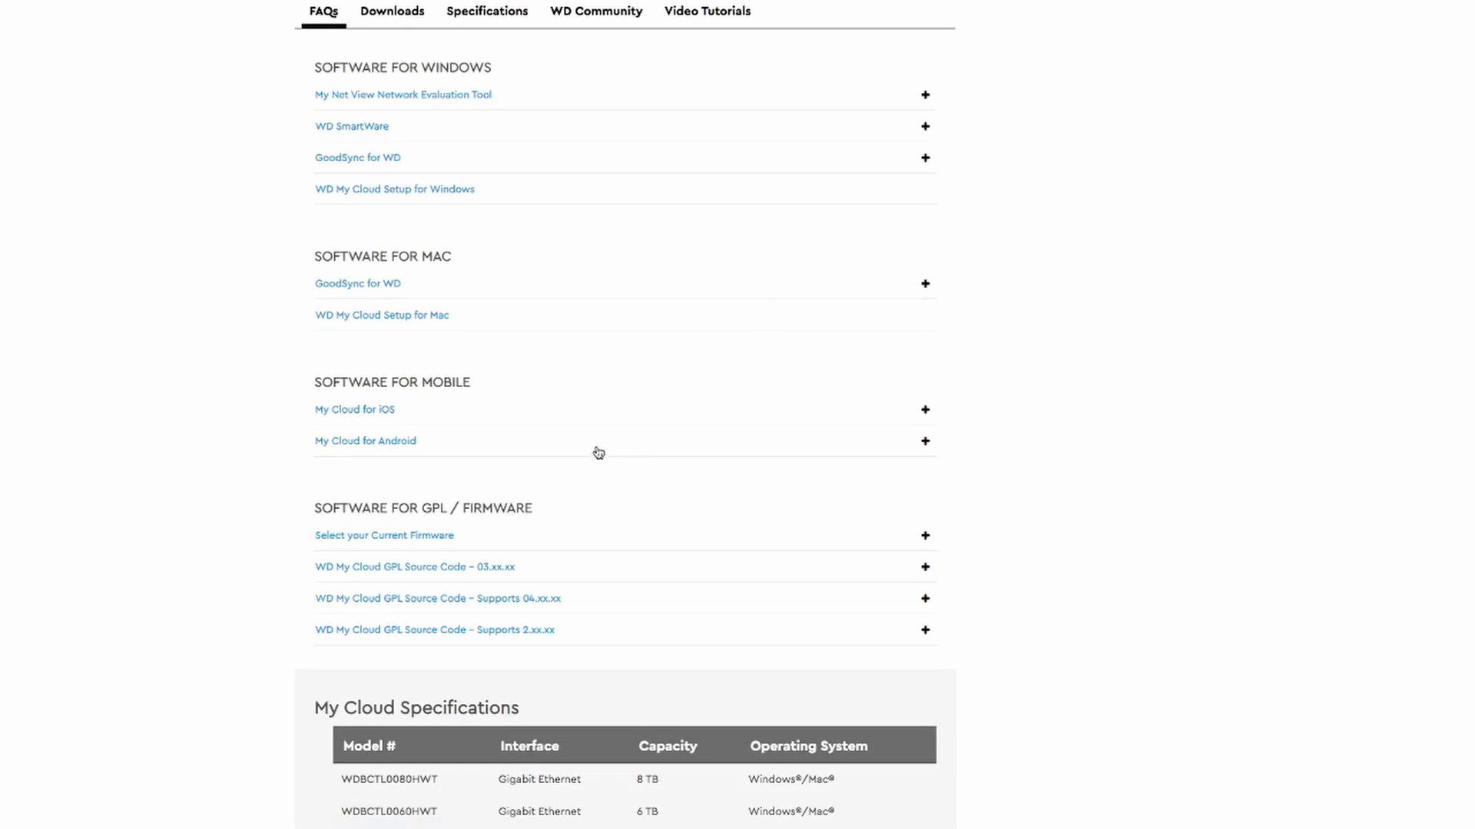
click(550, 539)
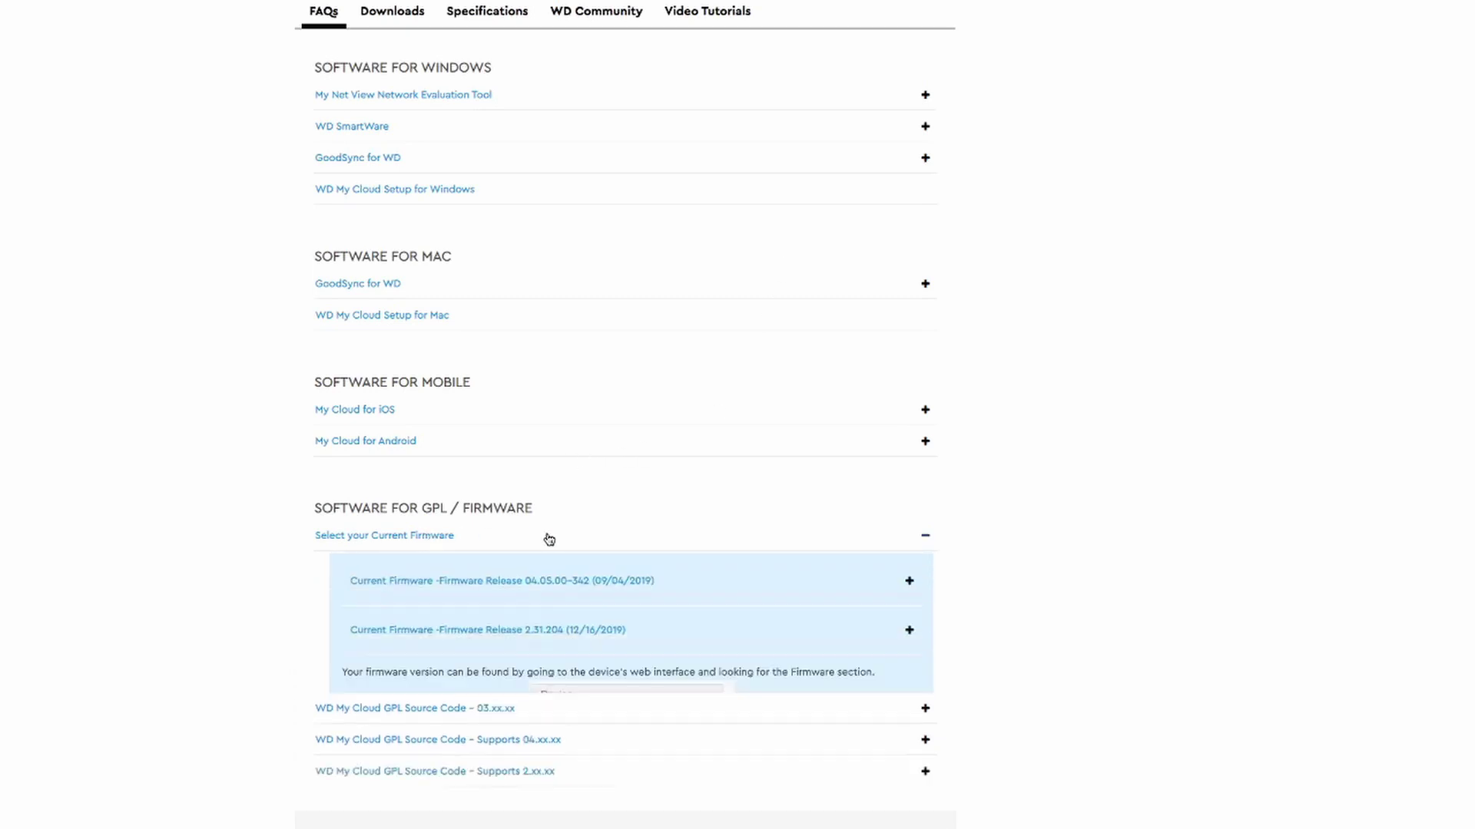
scroll(549, 539, down, 2)
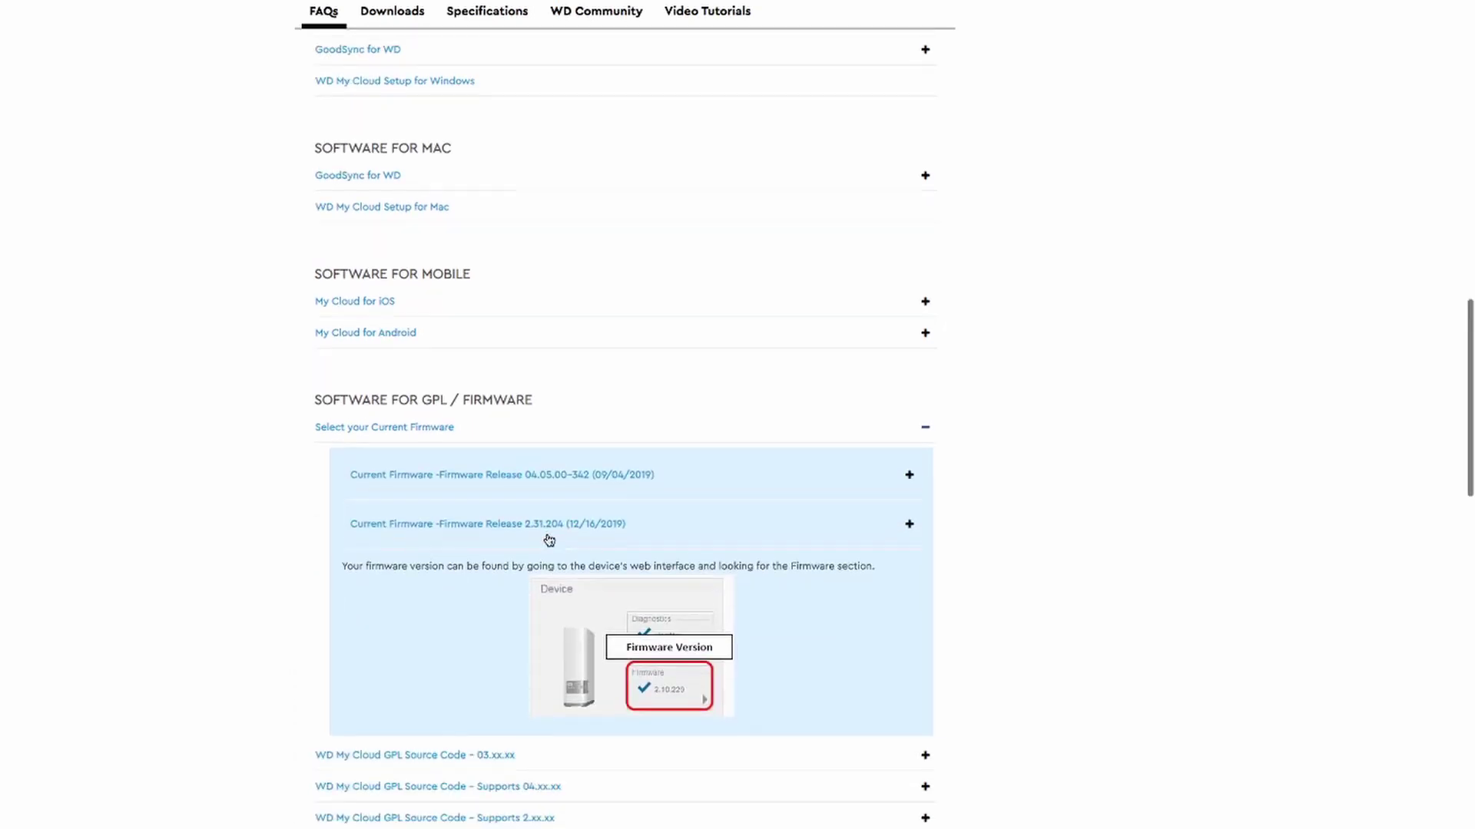
scroll(549, 539, down, 1)
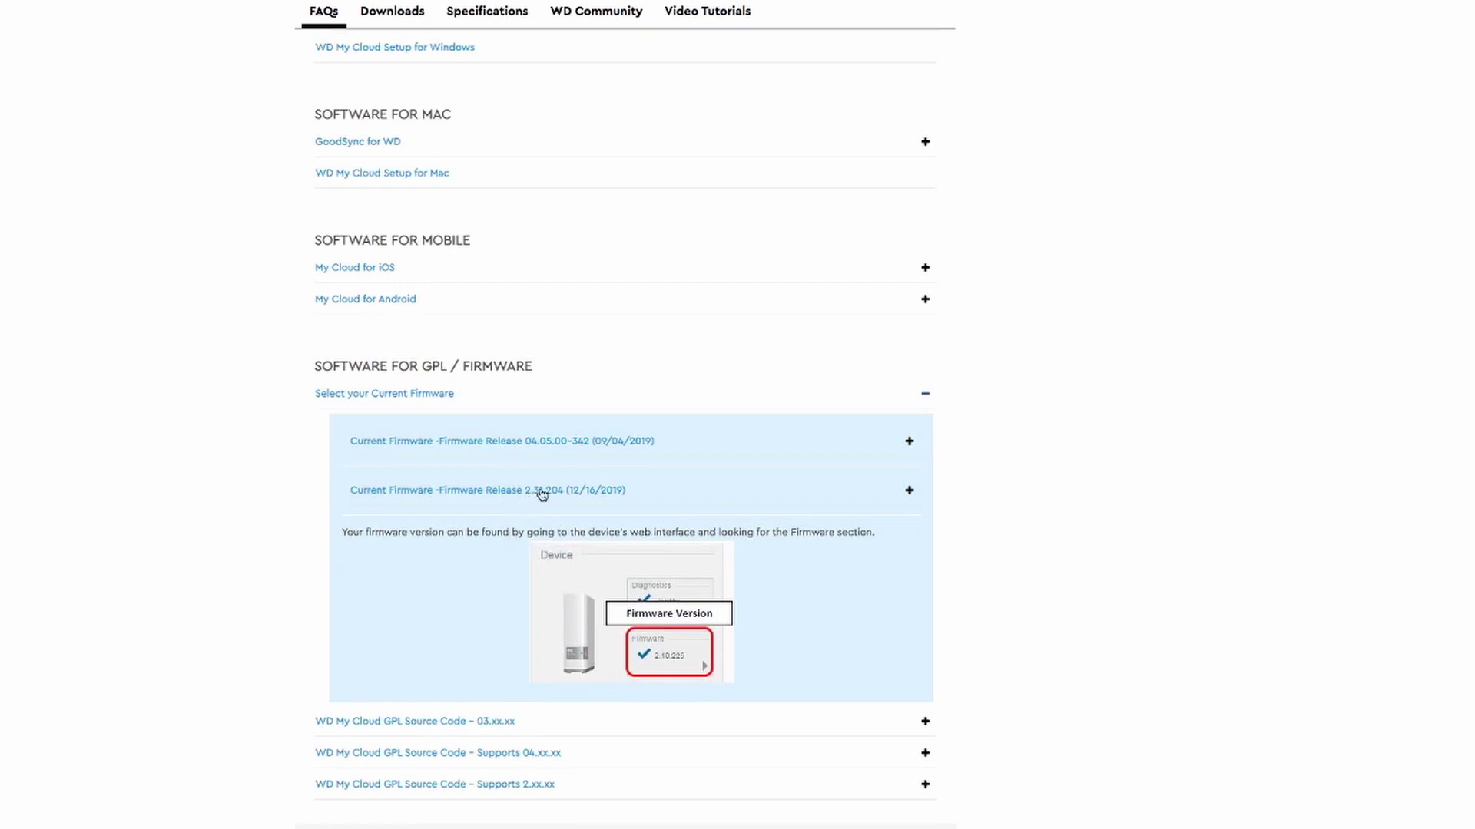
Step: Expand the 04.05.00-342 and 2.31.204 firmware release details and read through them
click(907, 444)
scroll(895, 481, down, 1)
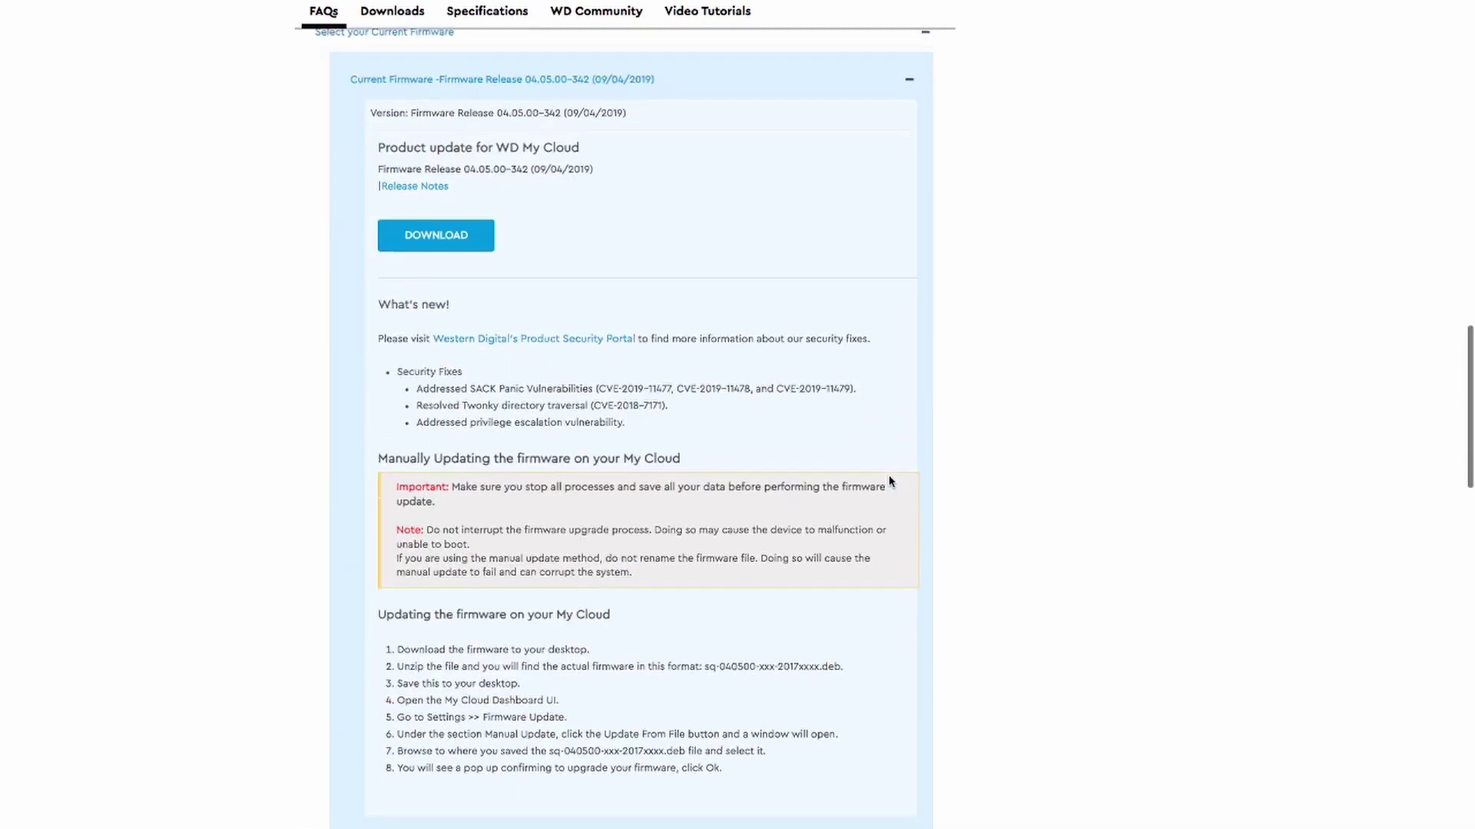
scroll(821, 521, down, 4)
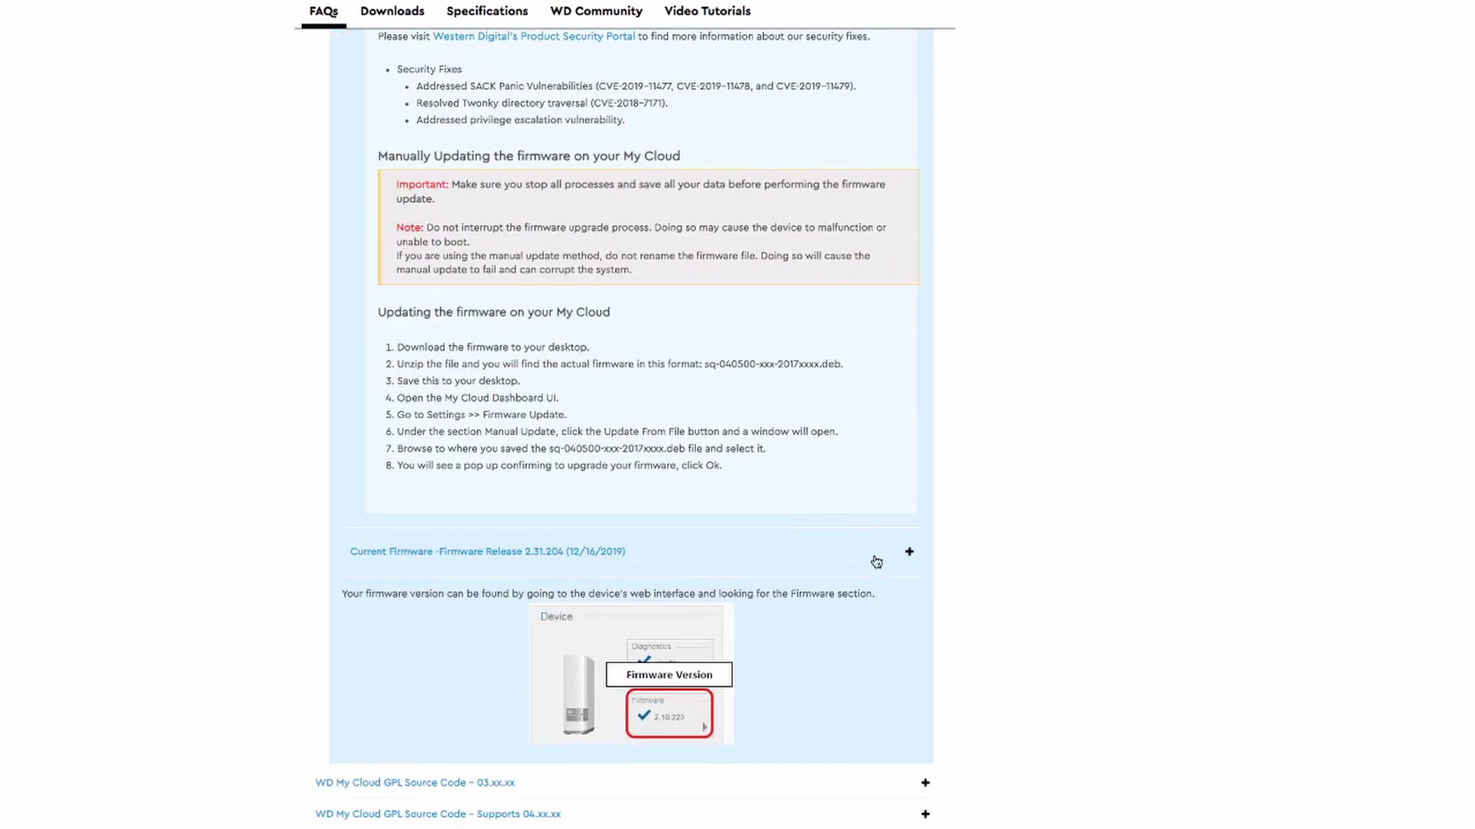
click(872, 560)
scroll(862, 562, down, 4)
scroll(861, 560, down, 4)
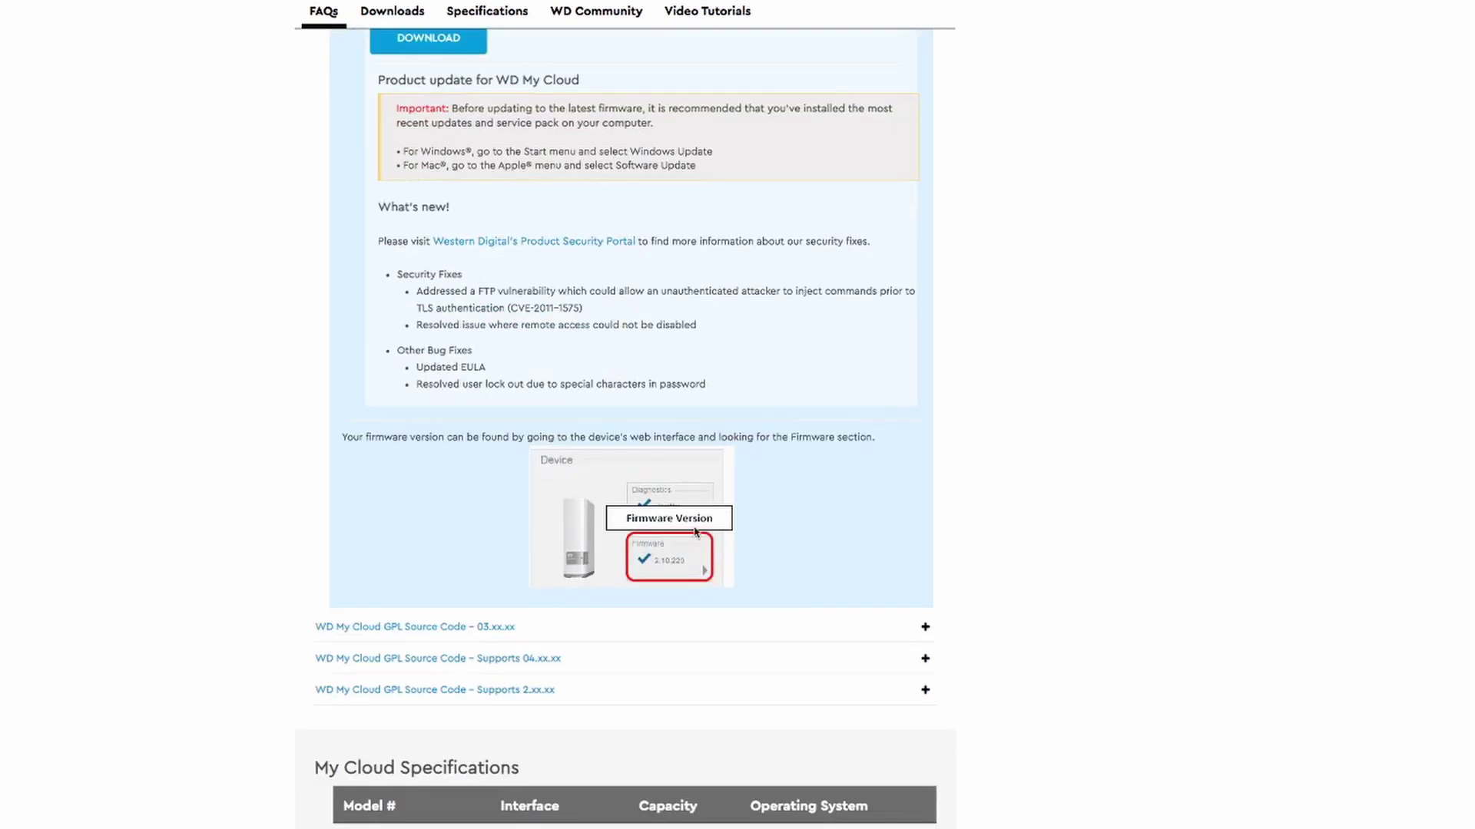
scroll(669, 530, up, 1)
scroll(671, 531, down, 3)
scroll(671, 533, down, 2)
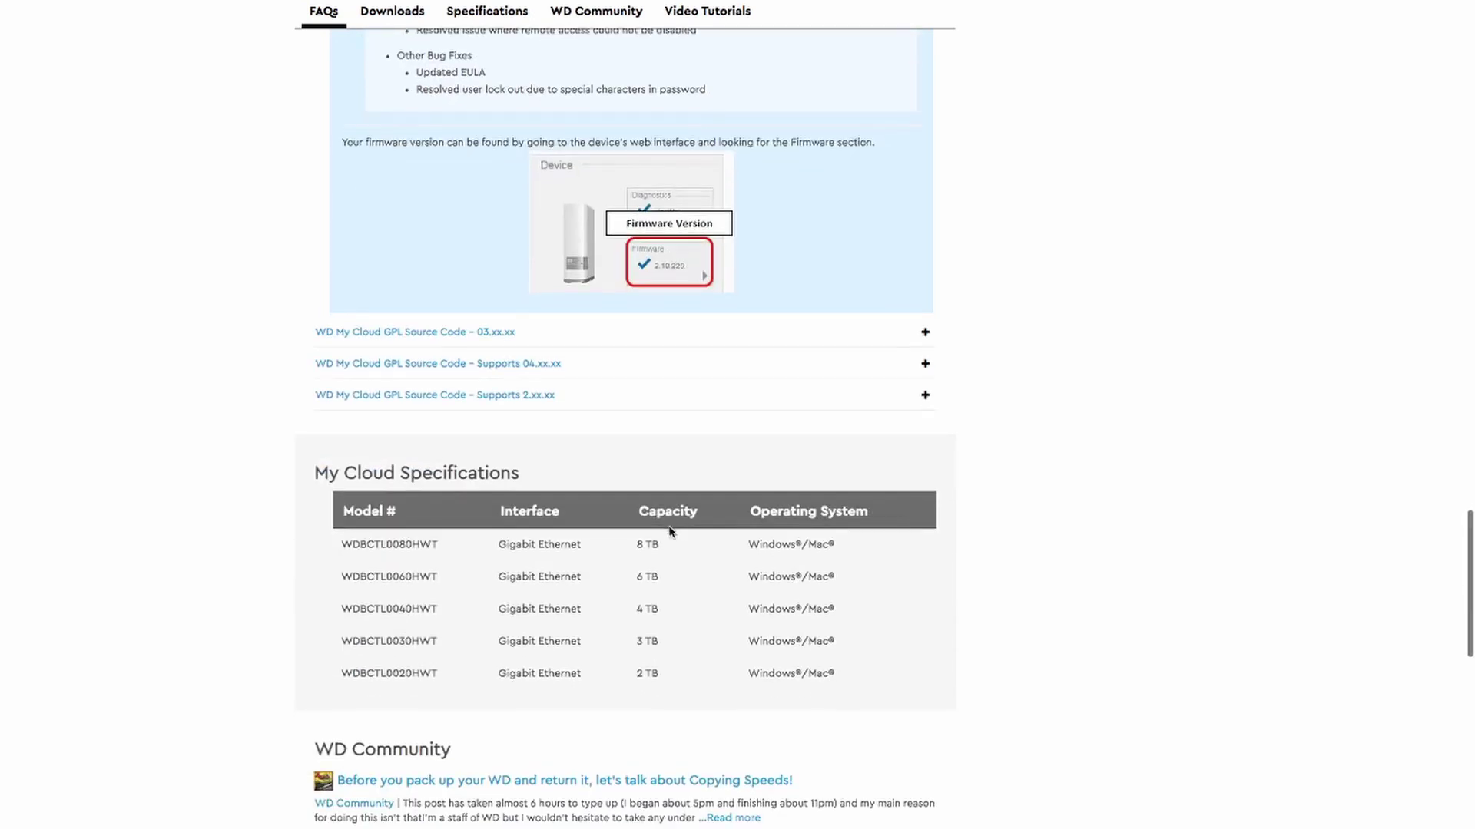
scroll(670, 530, up, 6)
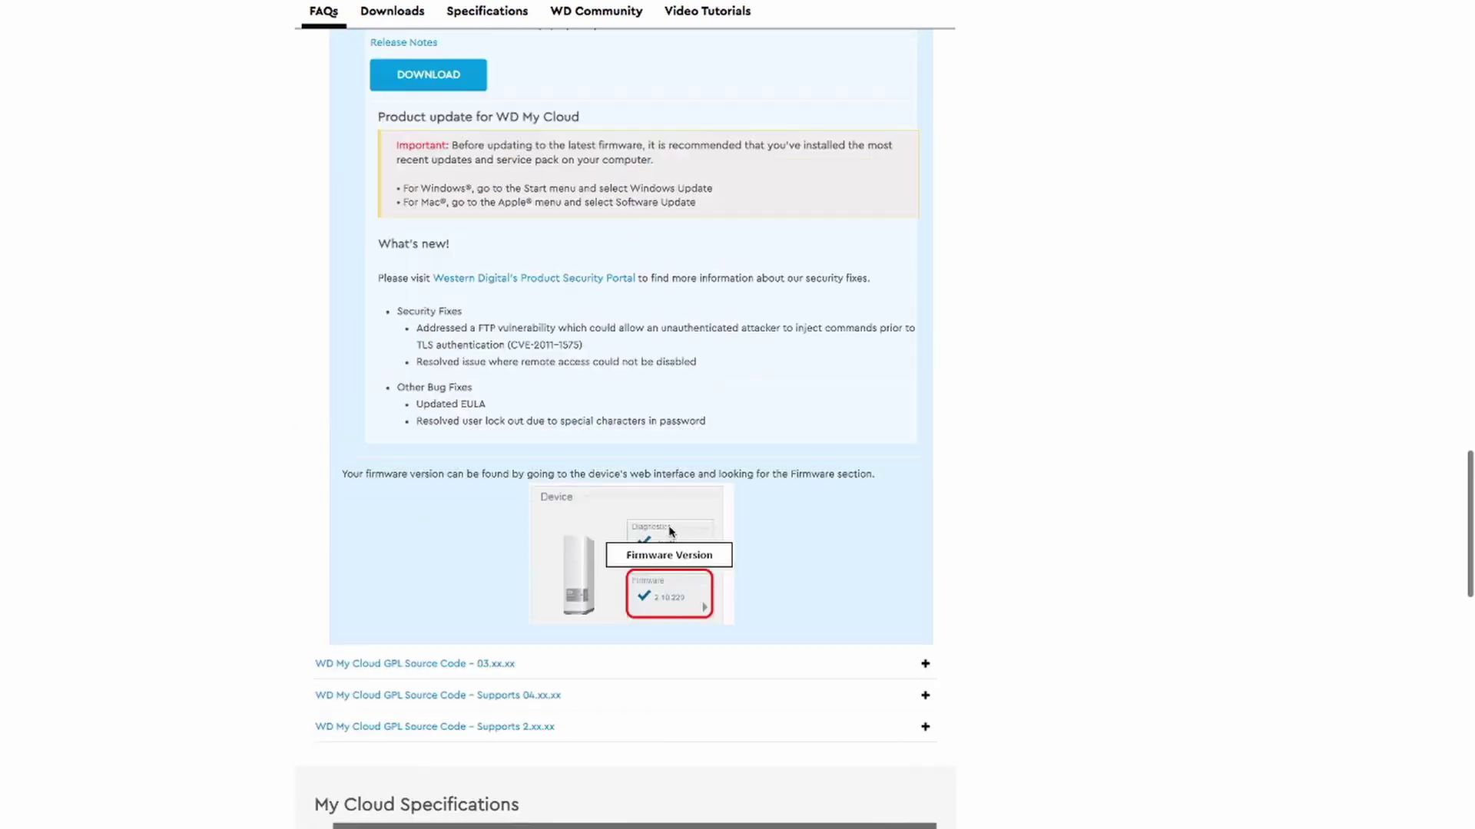
scroll(683, 530, up, 1)
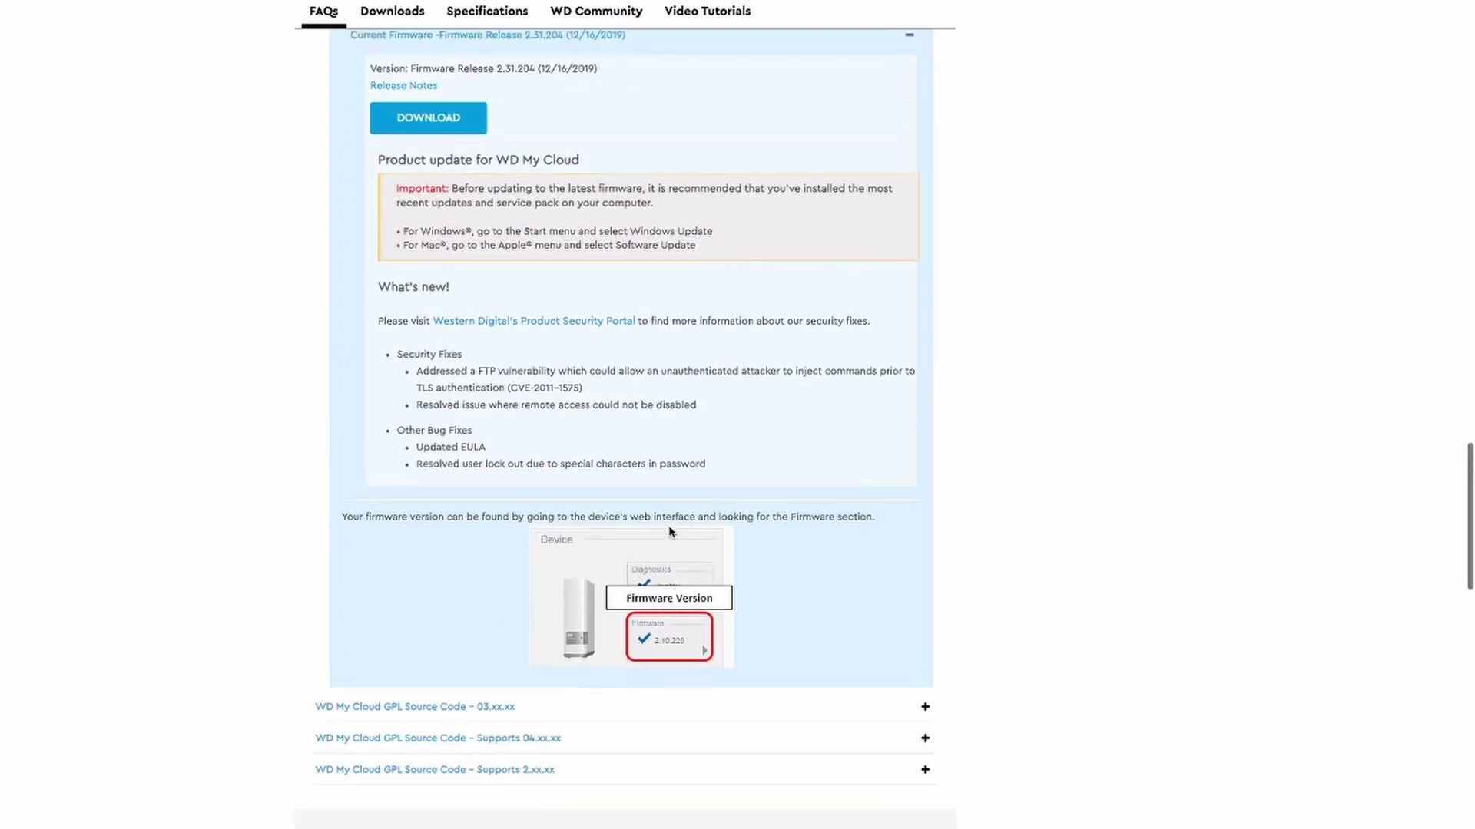
scroll(1021, 526, up, 8)
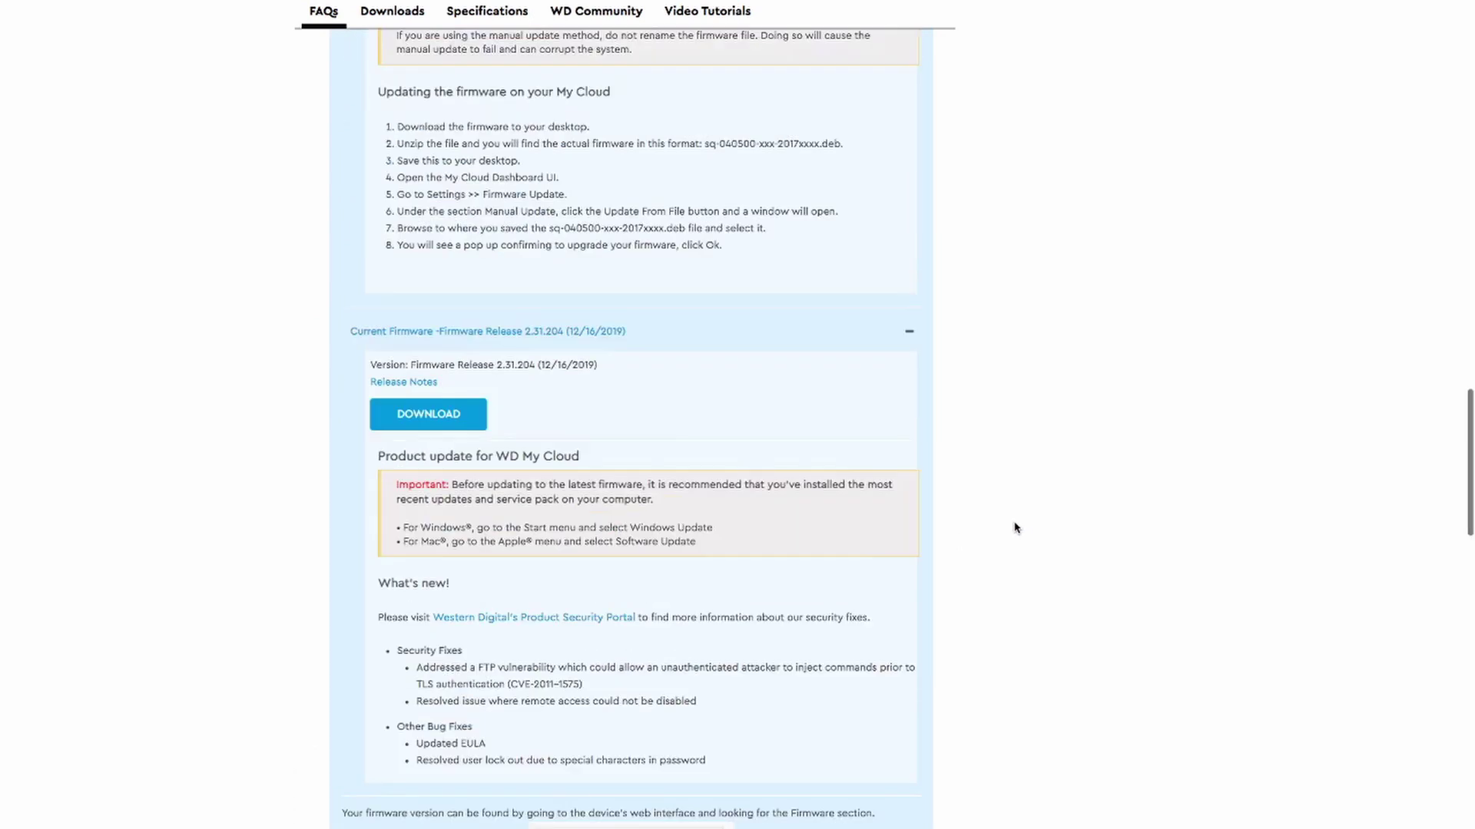
Step: Download the 2.31.204 firmware file, then return to the top of the My Cloud support page
scroll(1008, 528, up, 3)
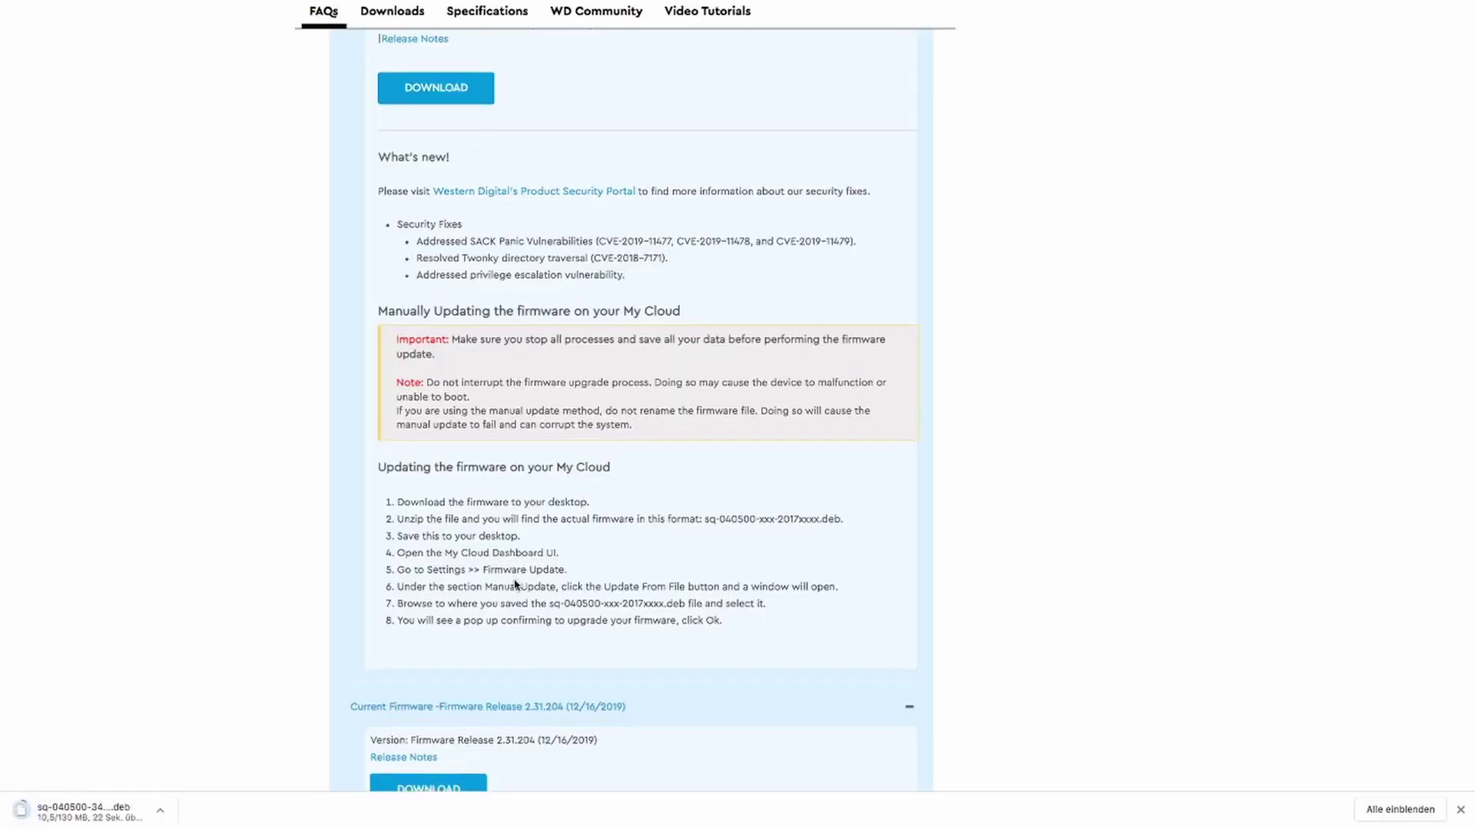
scroll(514, 586, down, 7)
scroll(514, 586, down, 3)
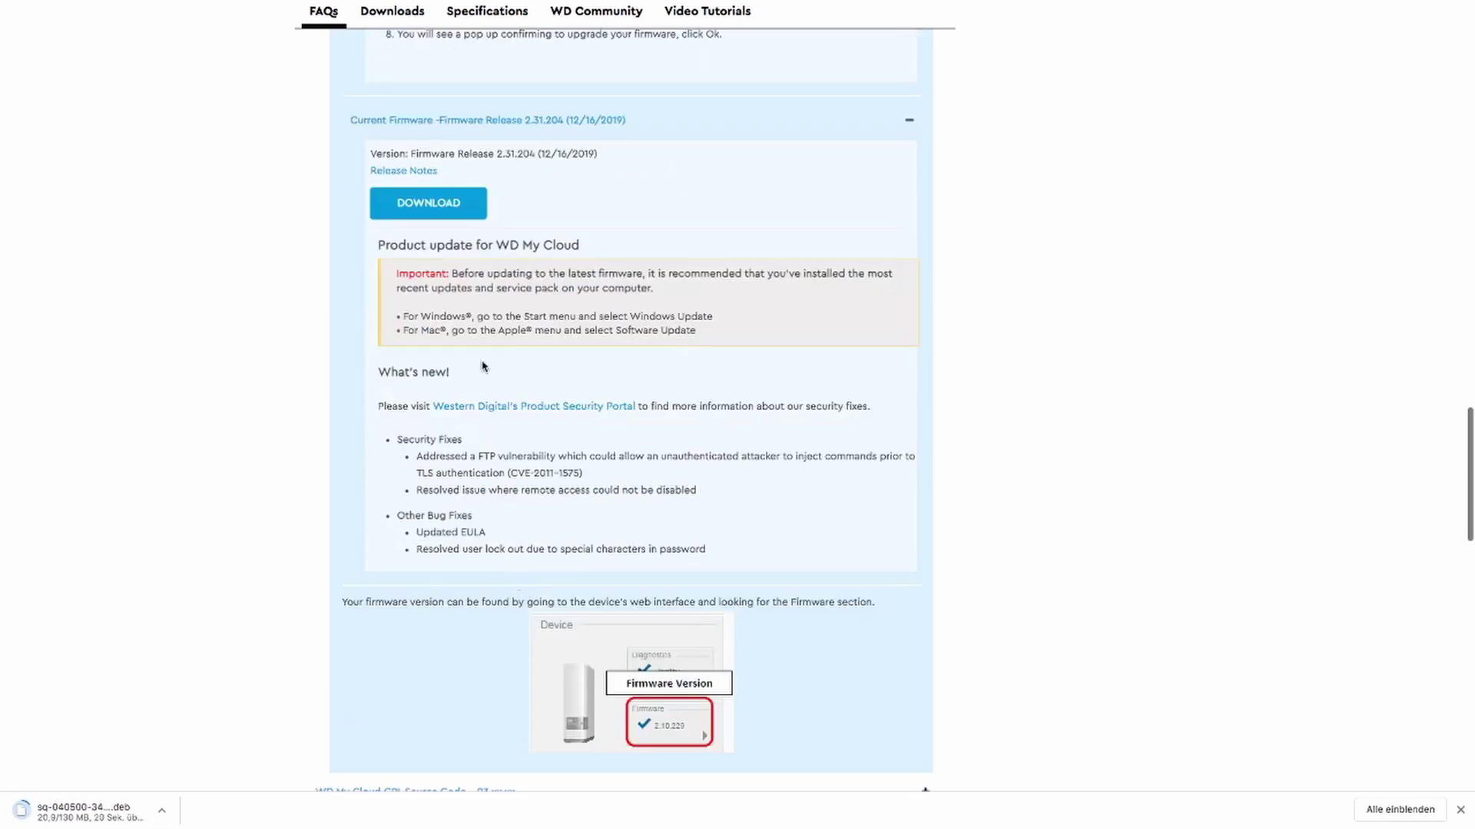
click(443, 217)
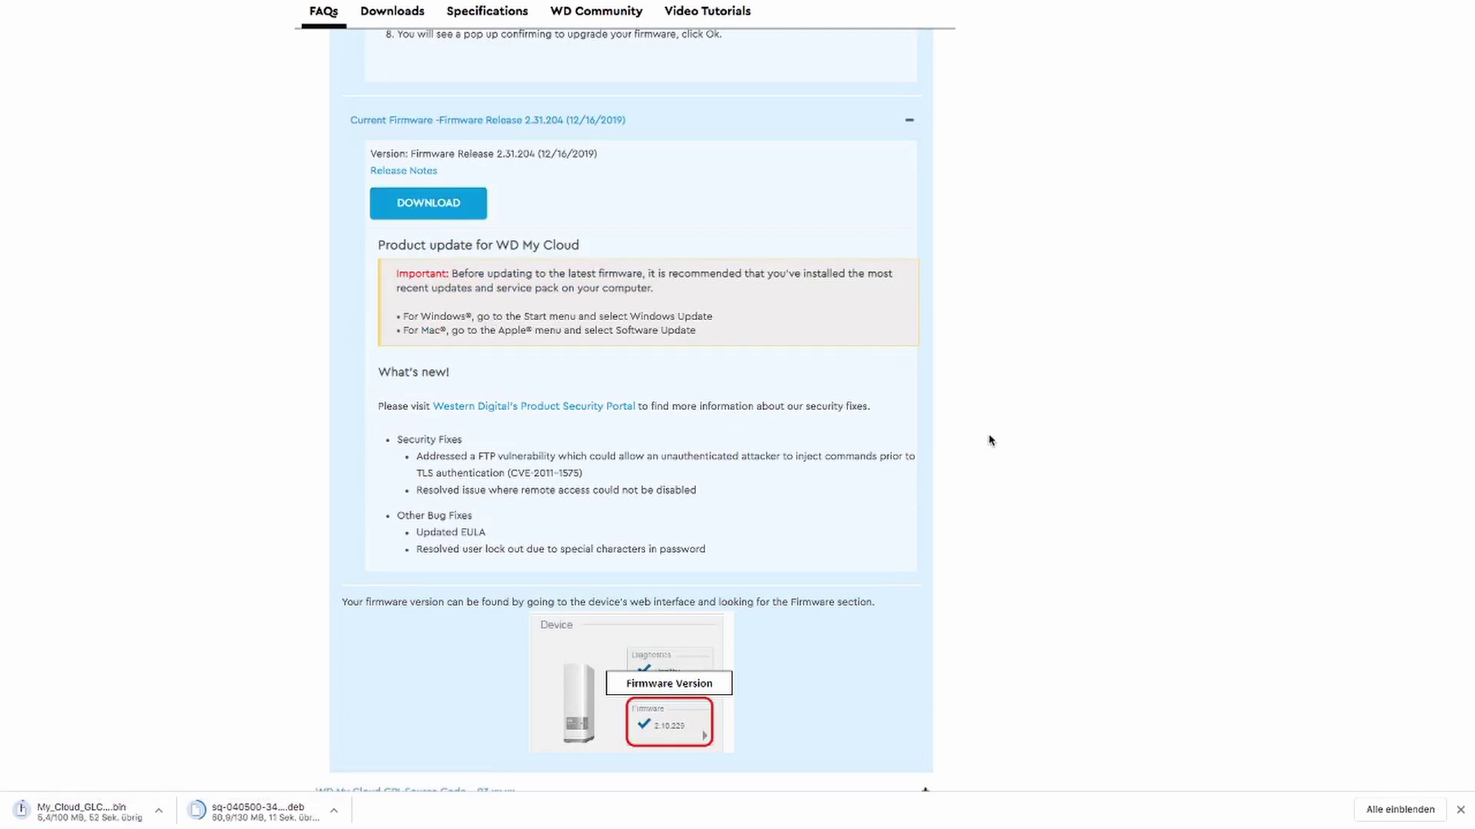
scroll(990, 440, up, 1)
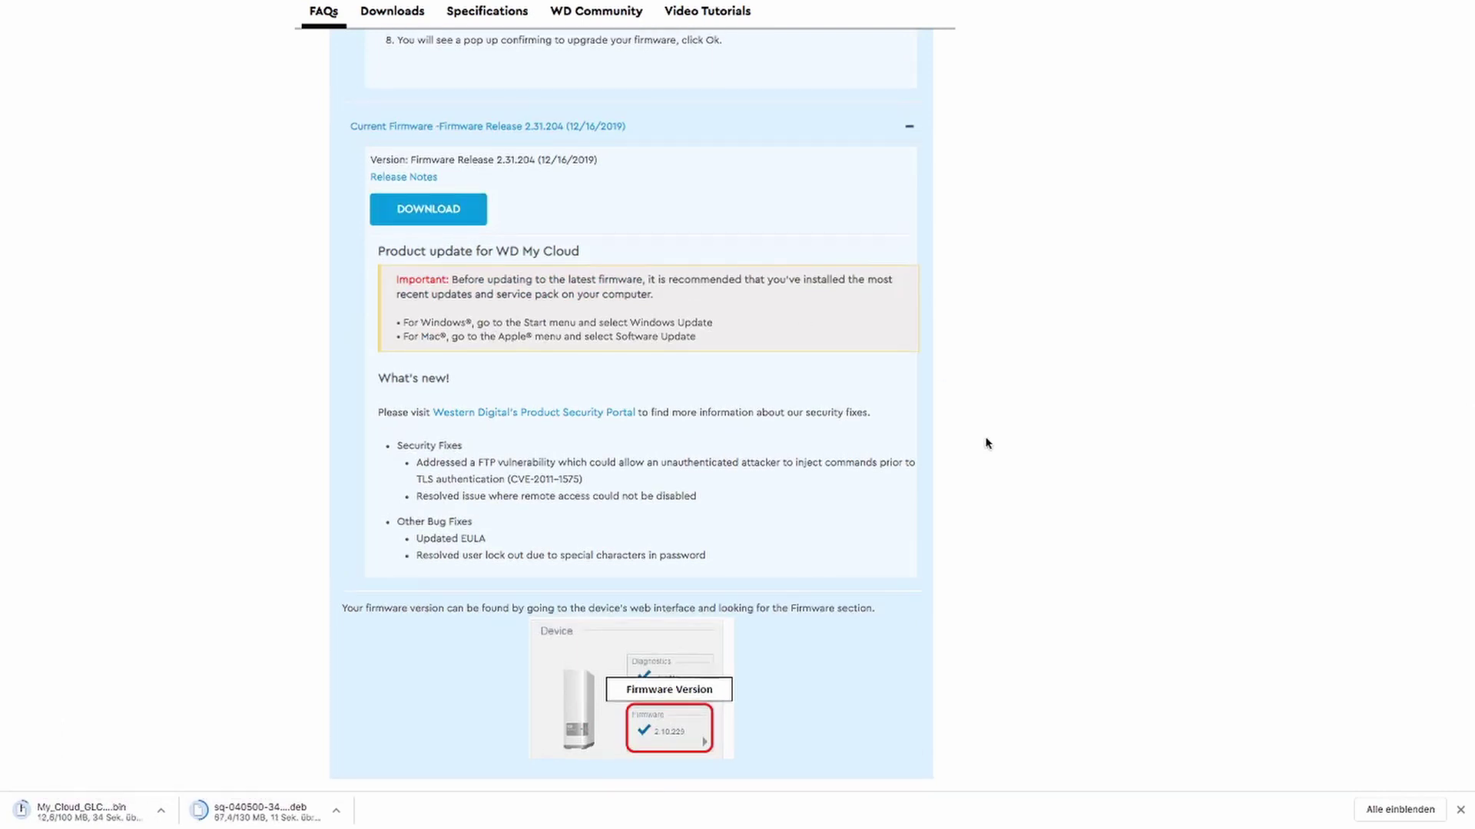
scroll(987, 443, up, 15)
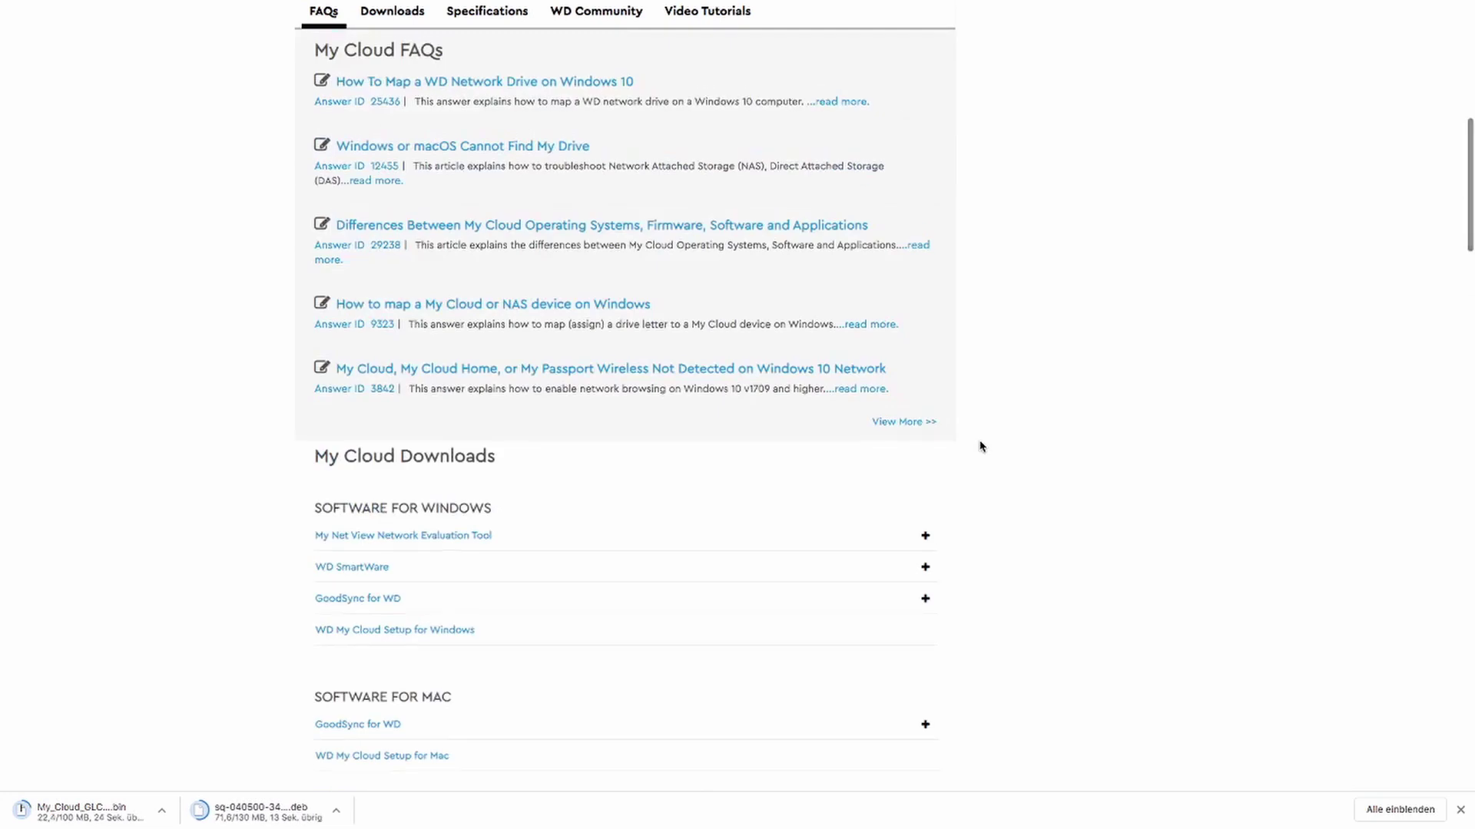
scroll(979, 446, up, 8)
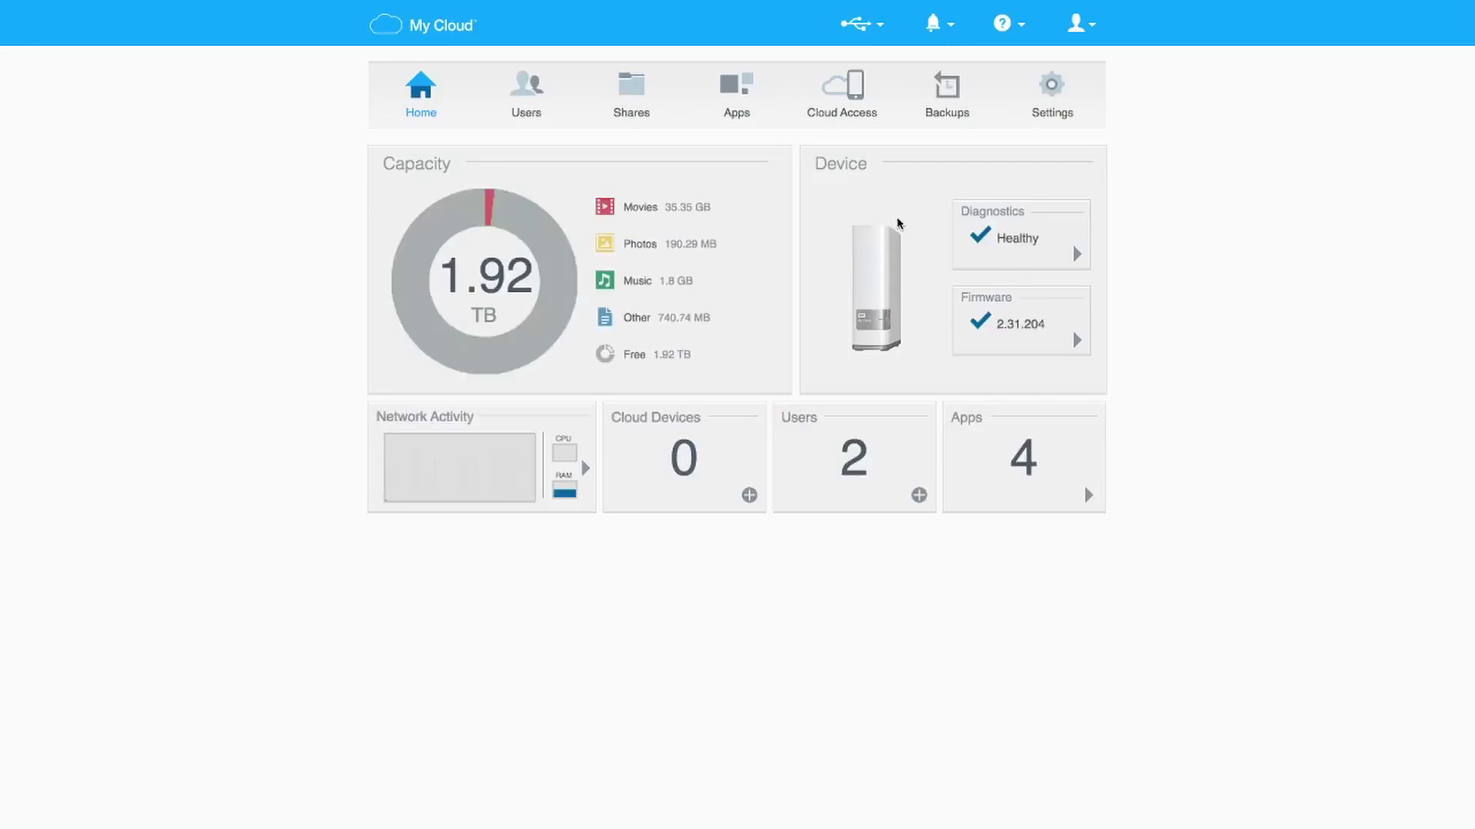
Step: Show the General settings page and drop down the account menu
click(1050, 104)
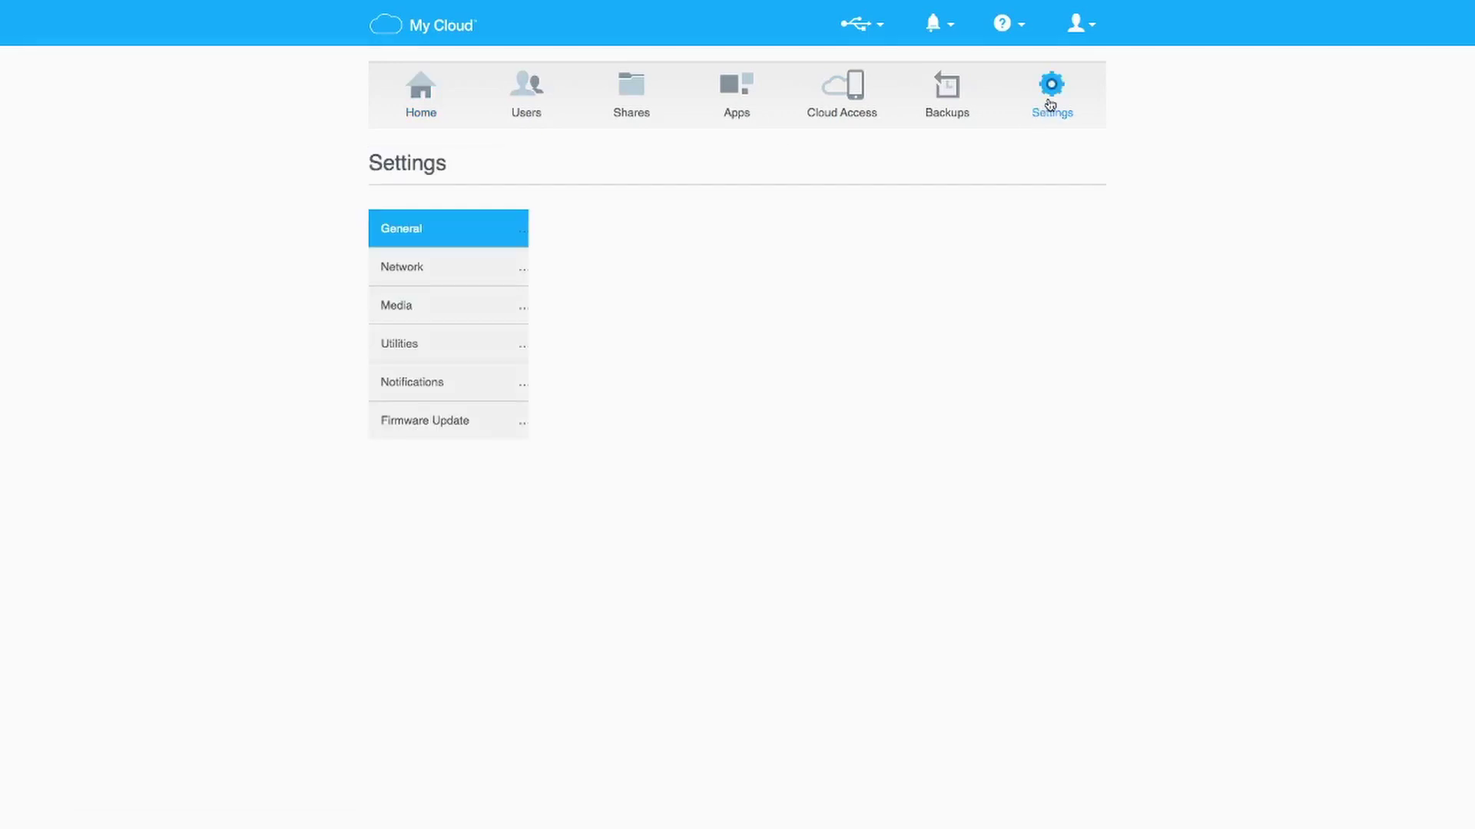
click(1093, 29)
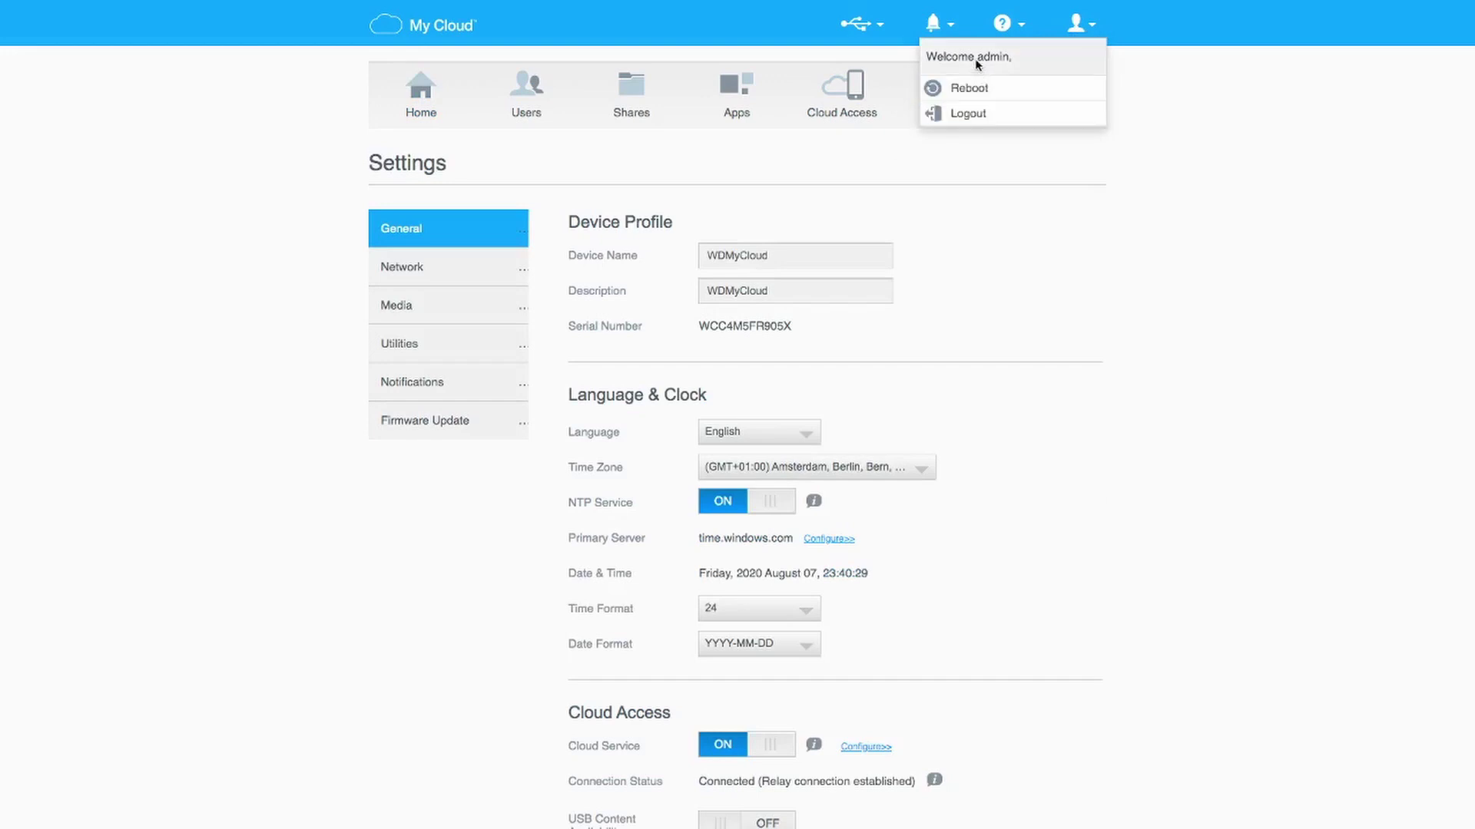
Step: Inspect the Reboot entry via Untersuchen and select the hidden div#home_shutdown_link beside div#home_reboot_link
right_click(977, 92)
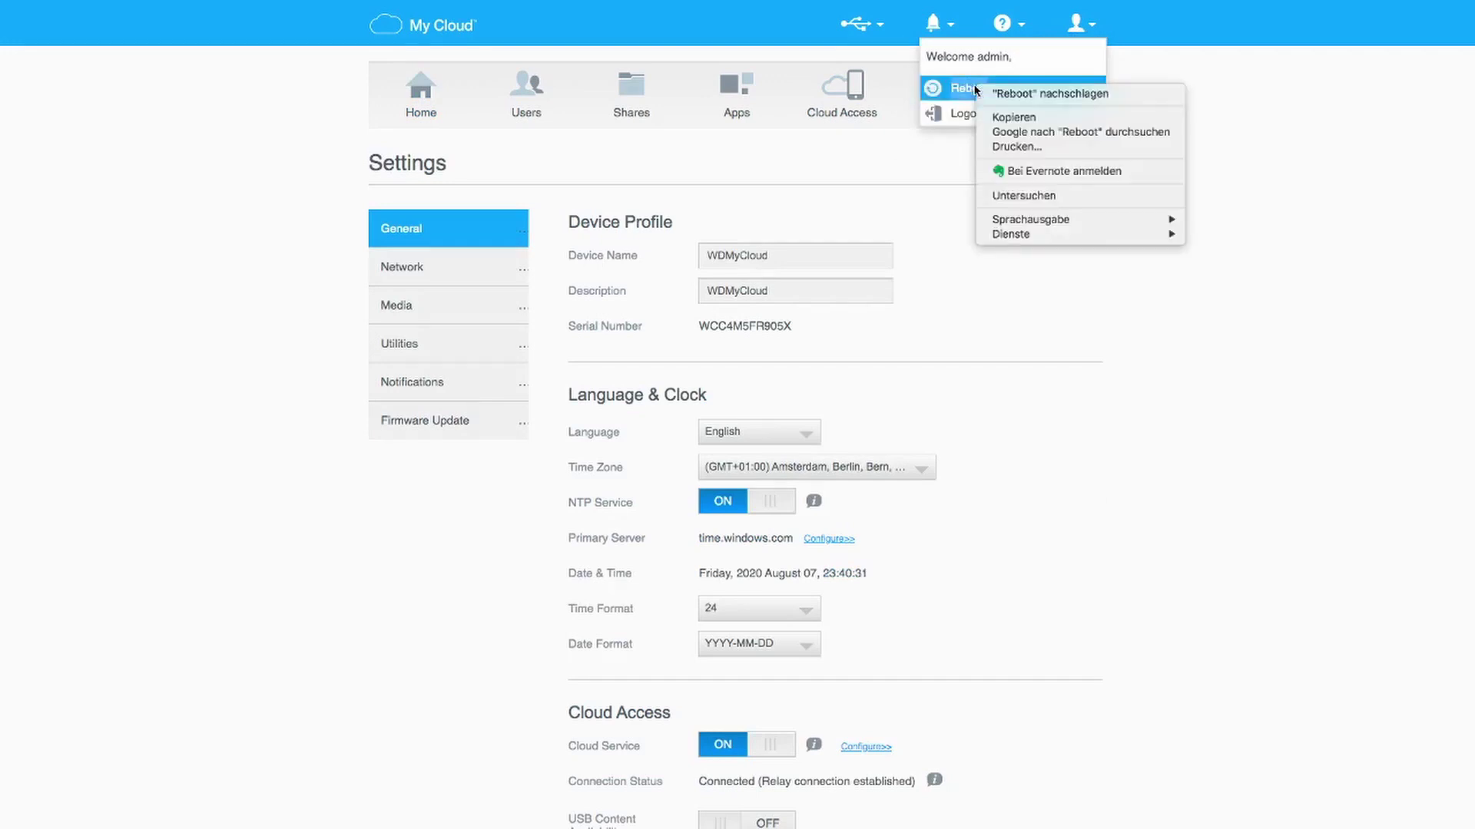
click(1018, 197)
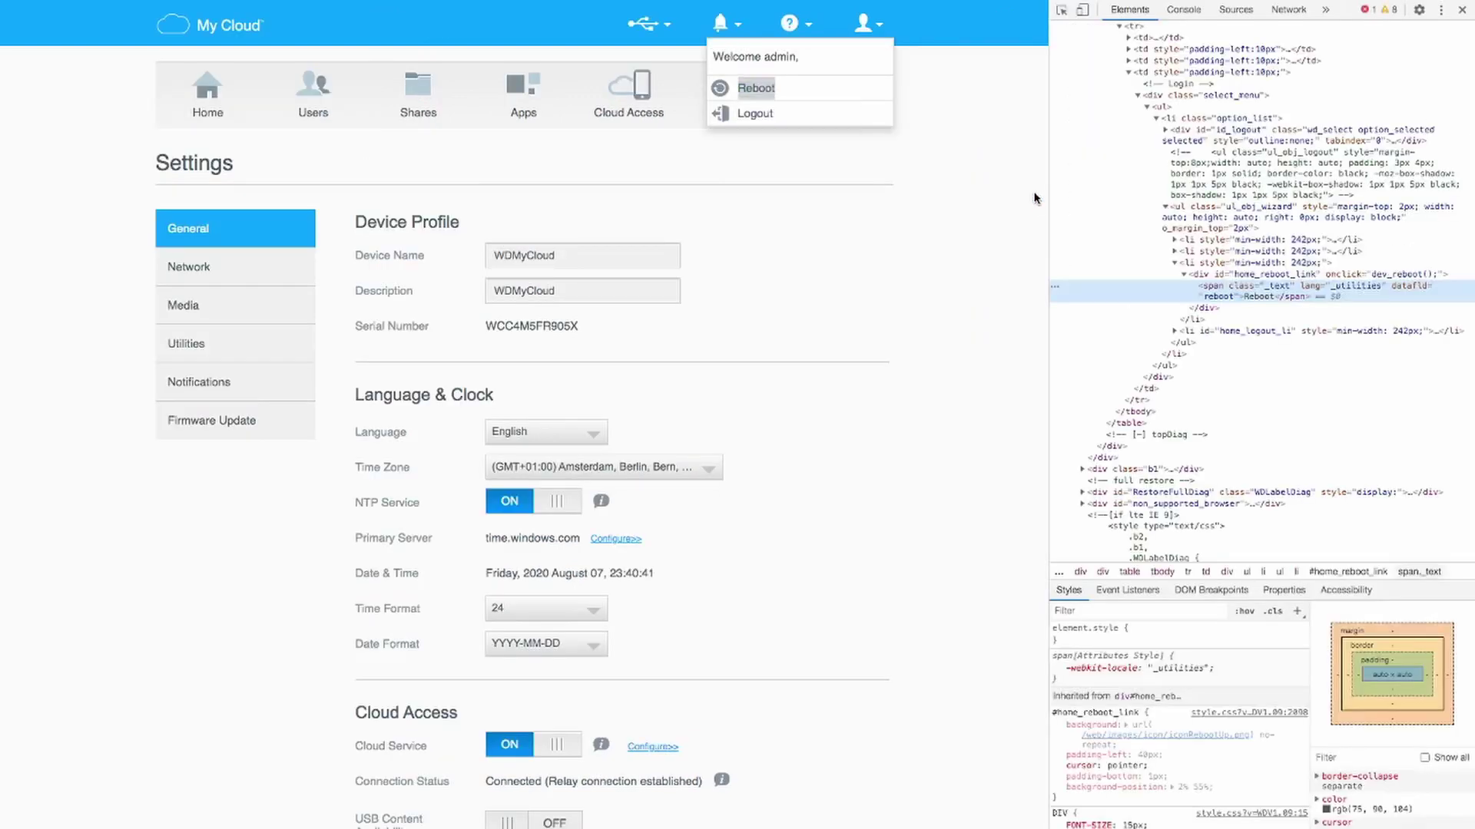
click(1233, 275)
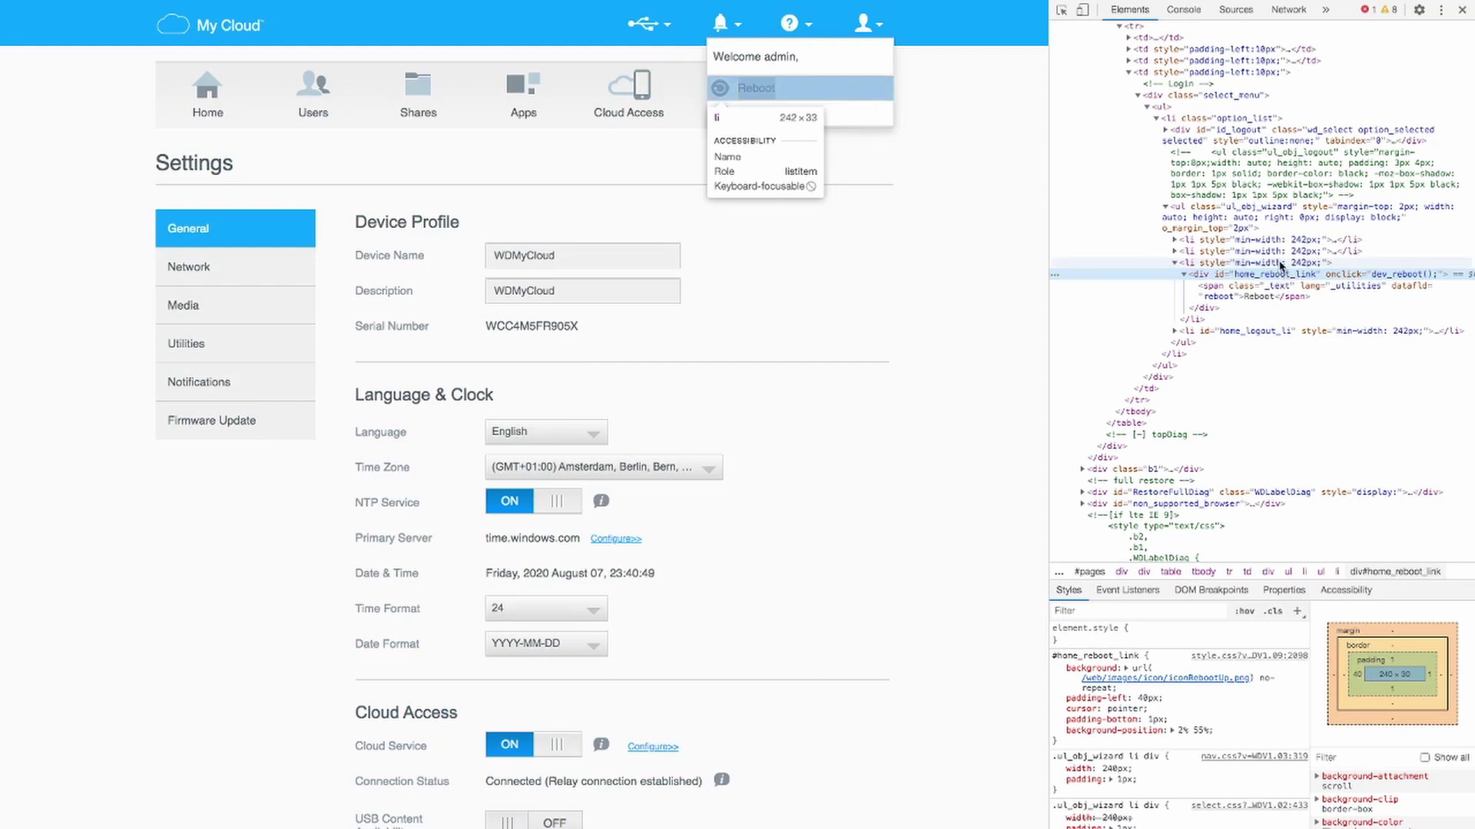
click(1174, 251)
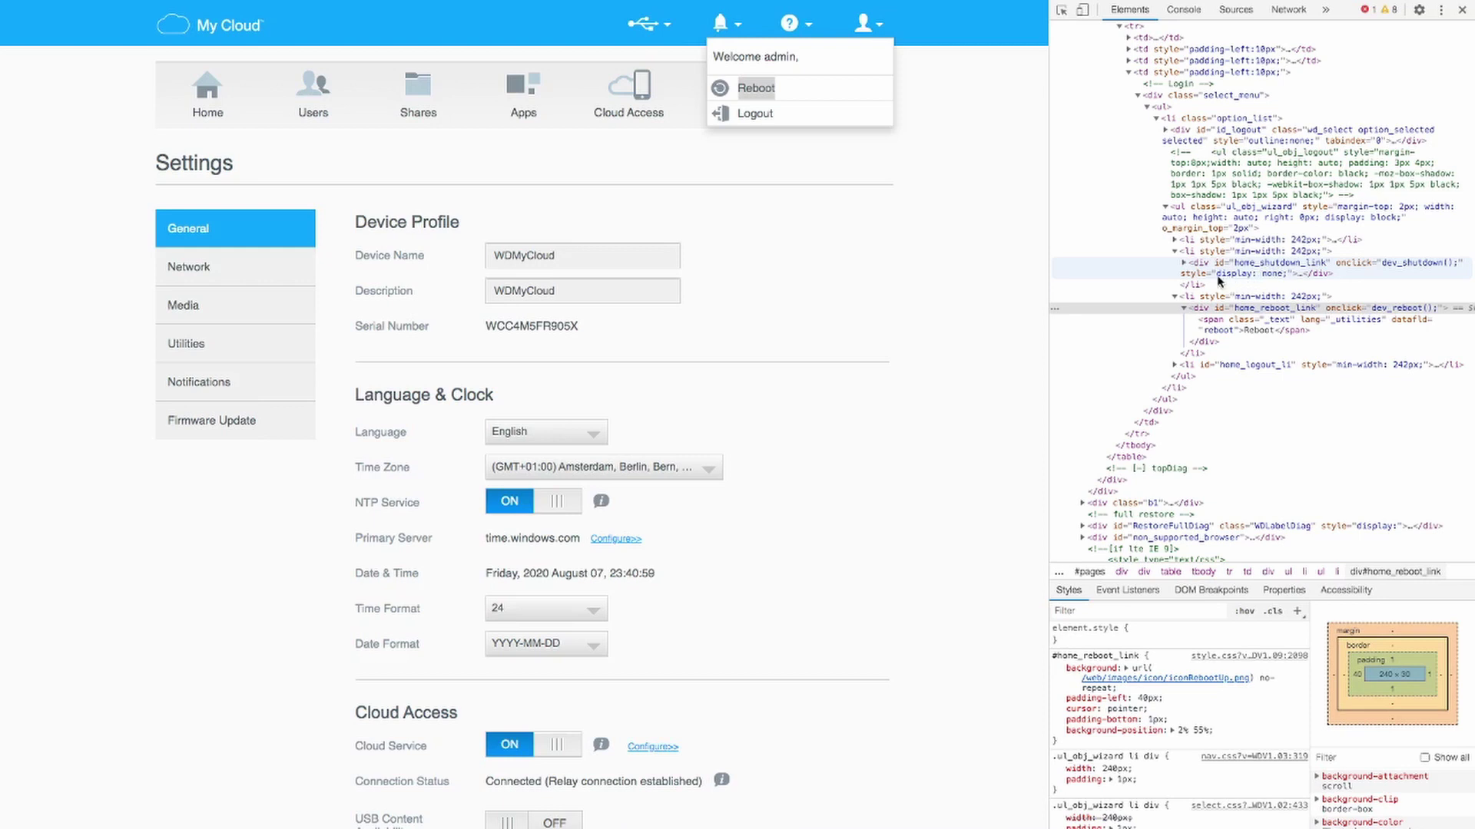
click(1248, 276)
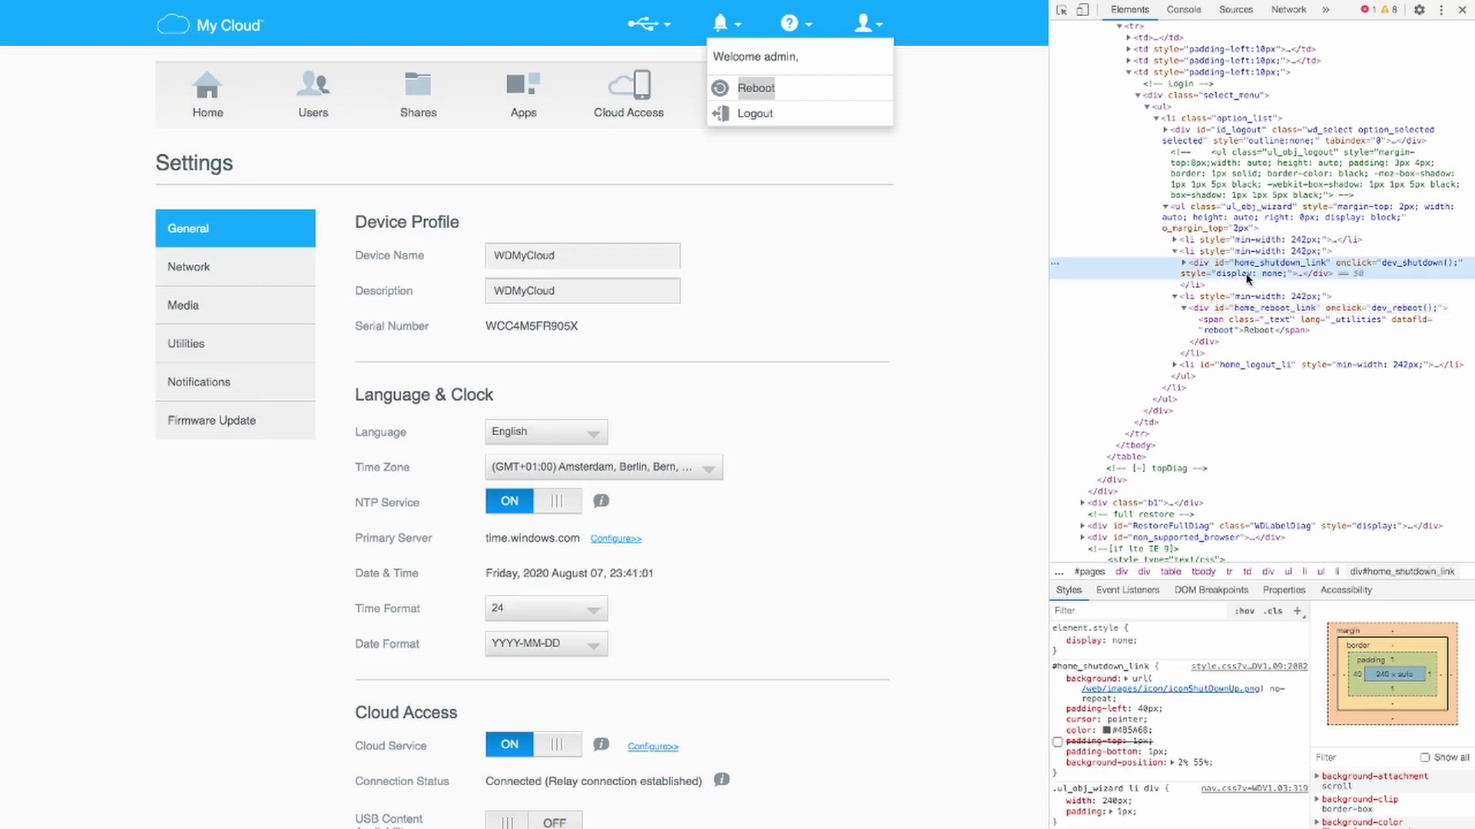
Step: Expand home_shutdown_link and change its style to display: block, revealing Hibernate
key(Right)
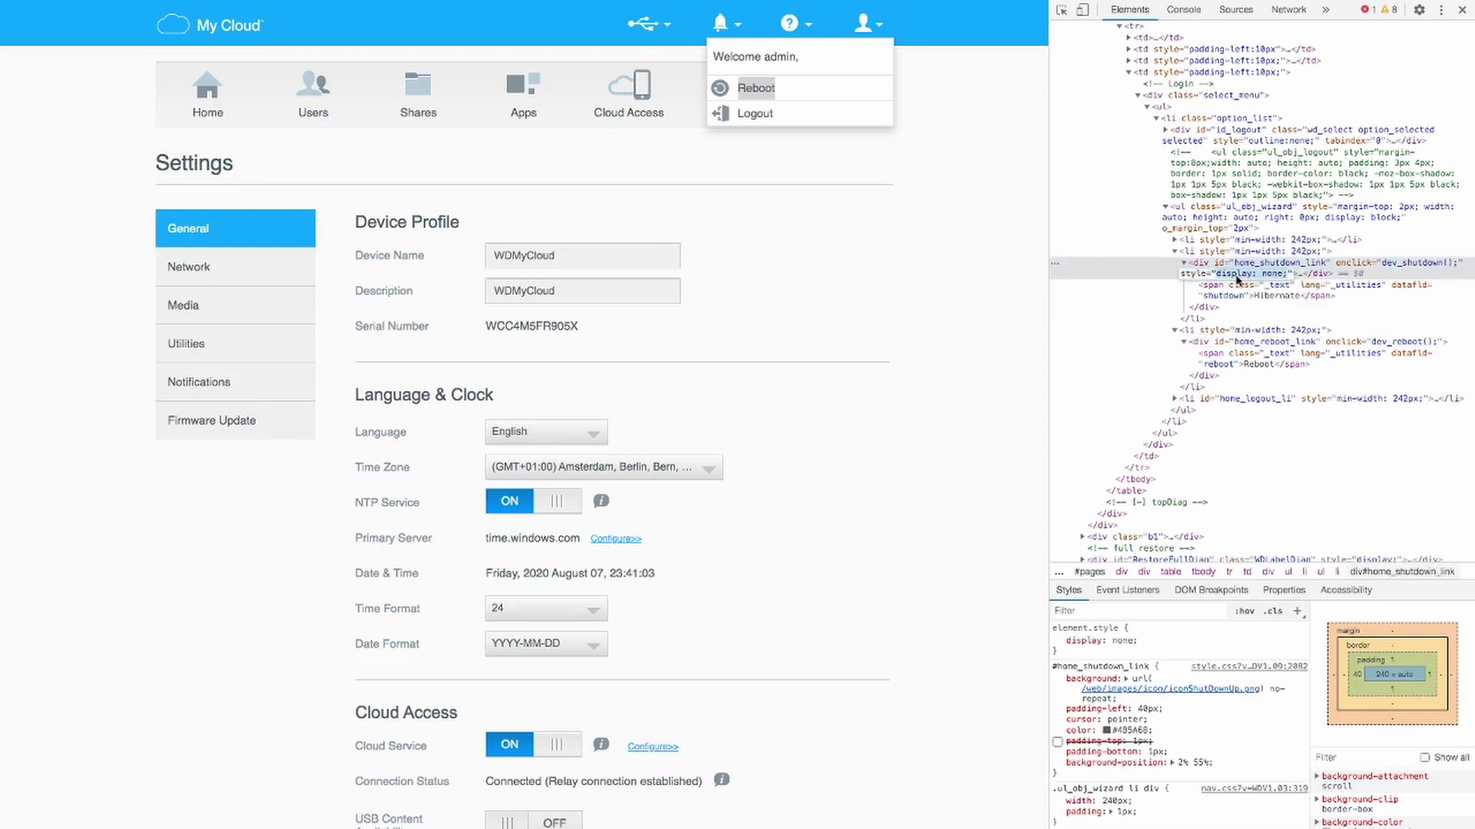
double_click(1278, 275)
text(block)
key(Return)
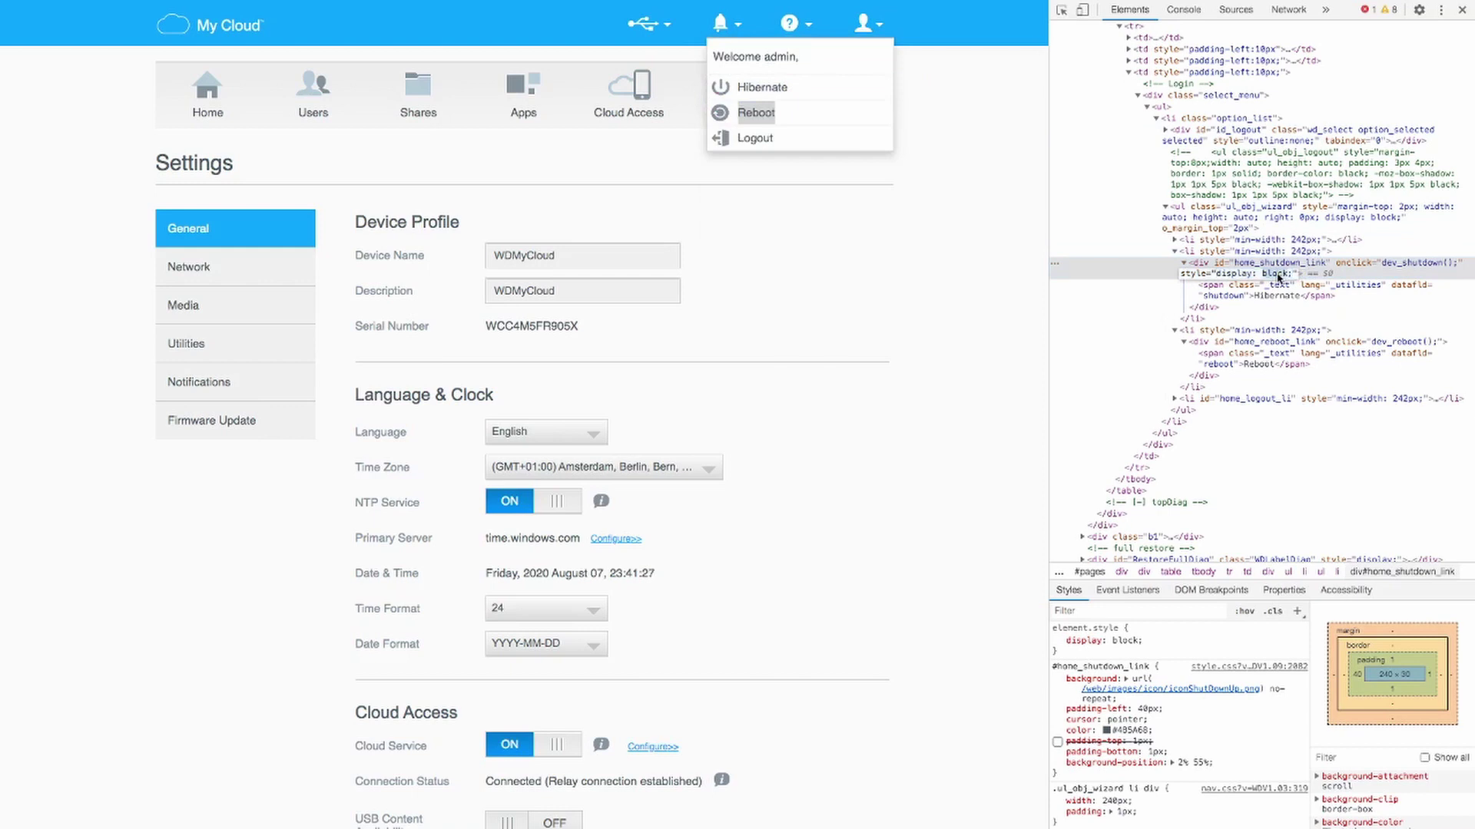
Step: Switch the style to display: none and back to display: block, confirming Hibernate reappears
double_click(1276, 273)
text(none)
key(Return)
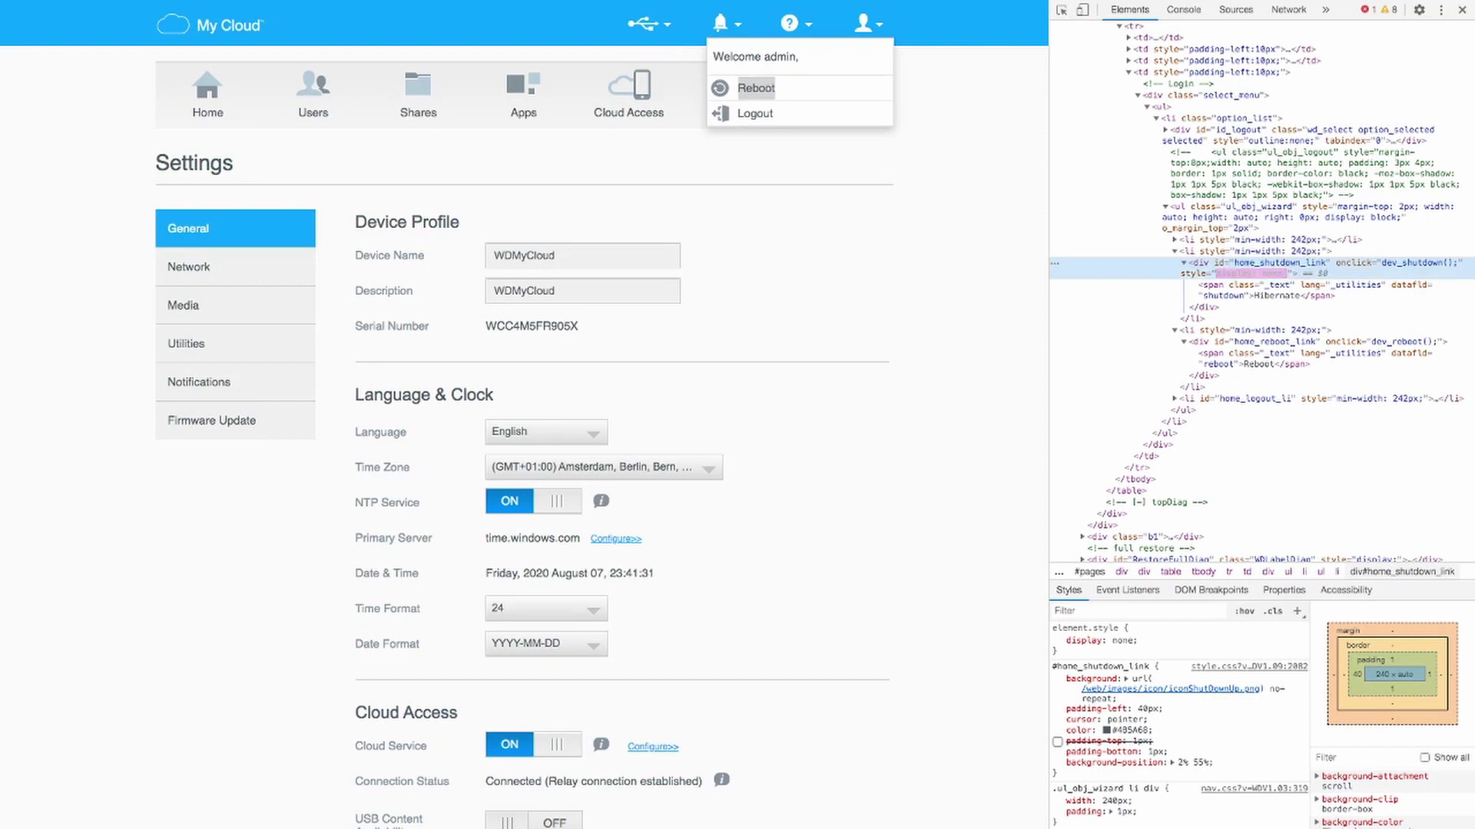
double_click(1277, 278)
text(block)
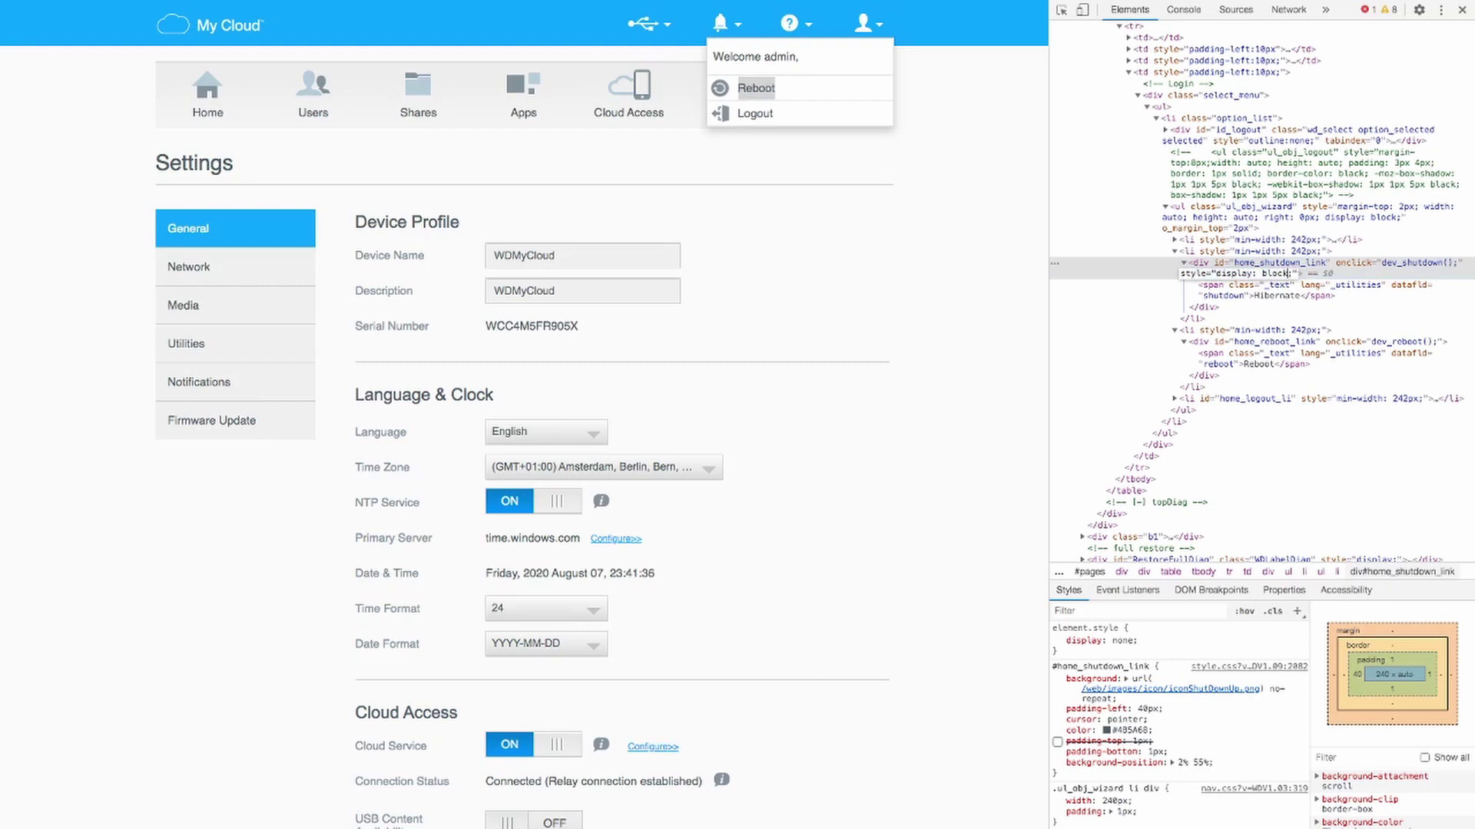
key(Return)
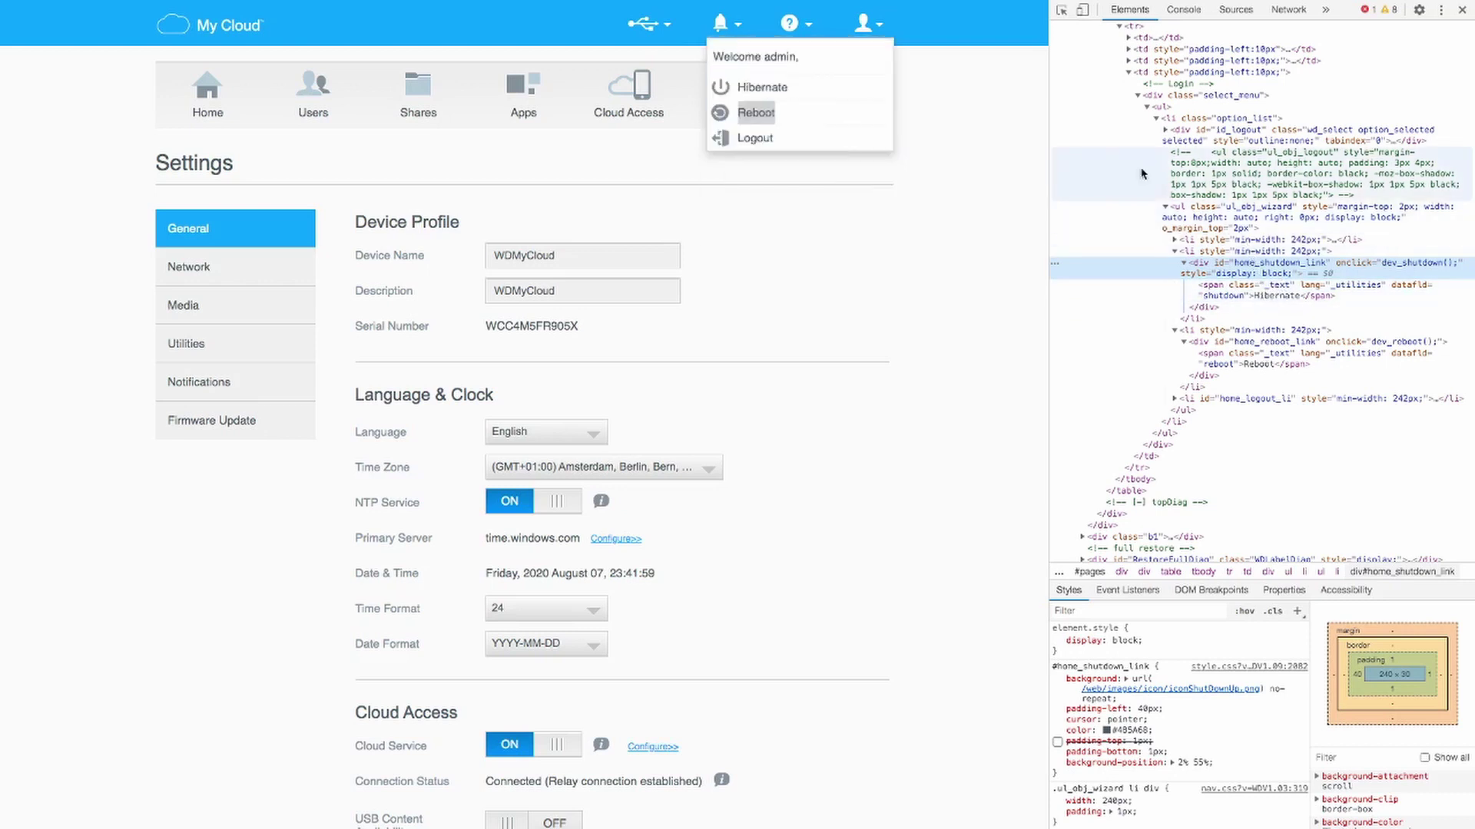
Step: Choose Hibernate from the user icon menu and confirm with OK so the drive hibernates
click(981, 121)
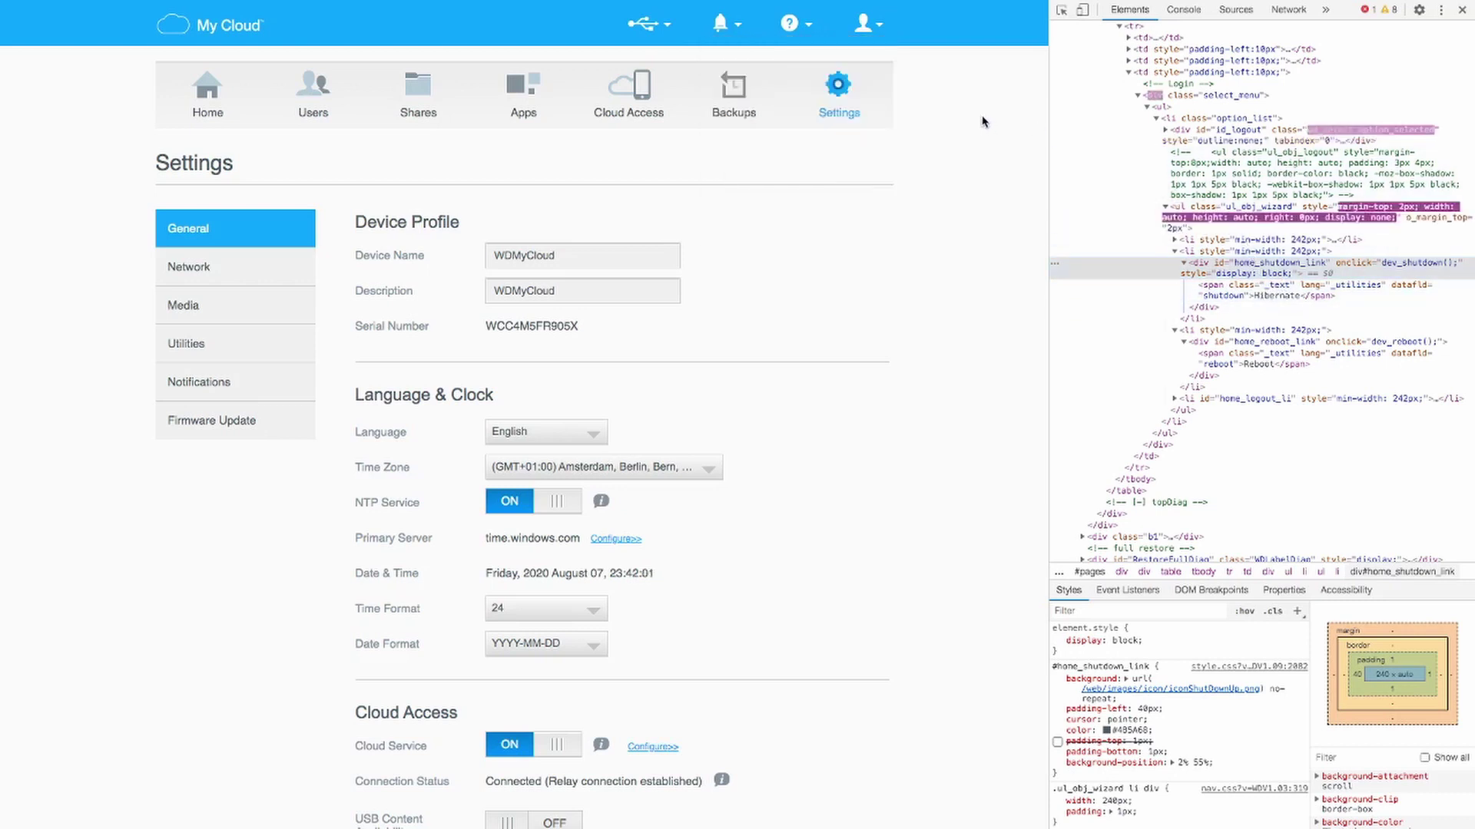
click(864, 24)
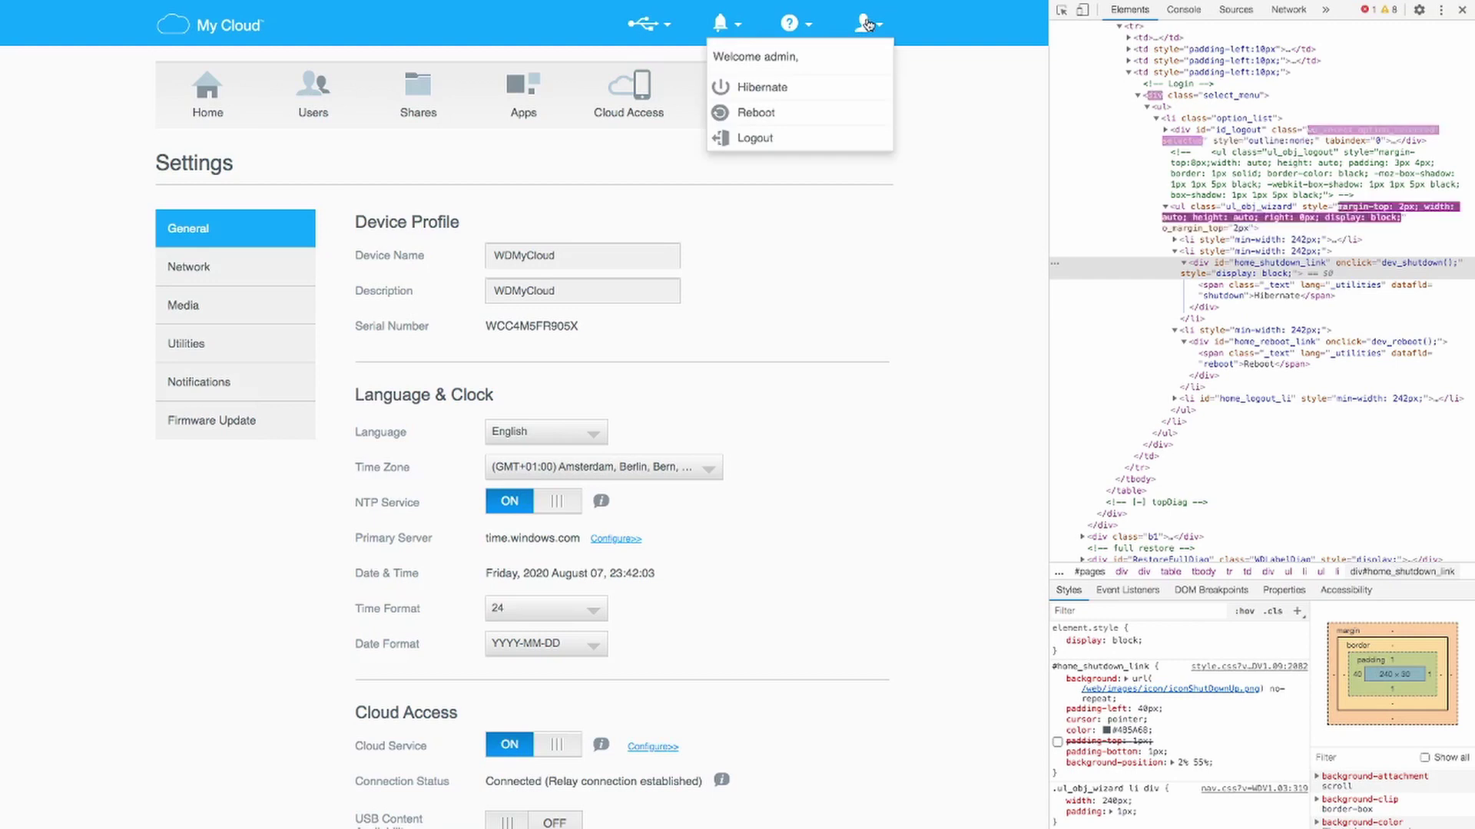
click(760, 89)
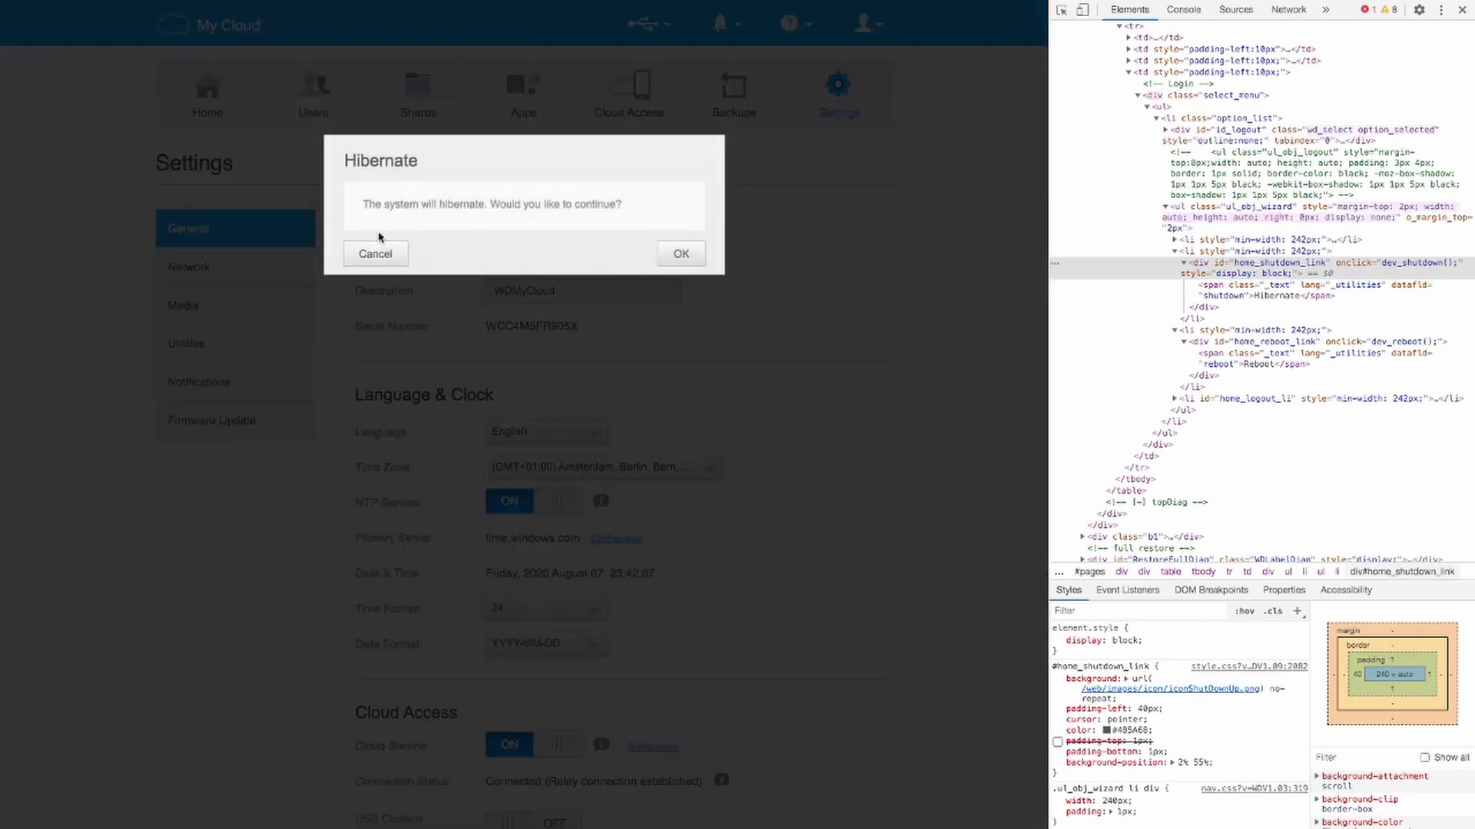
click(679, 256)
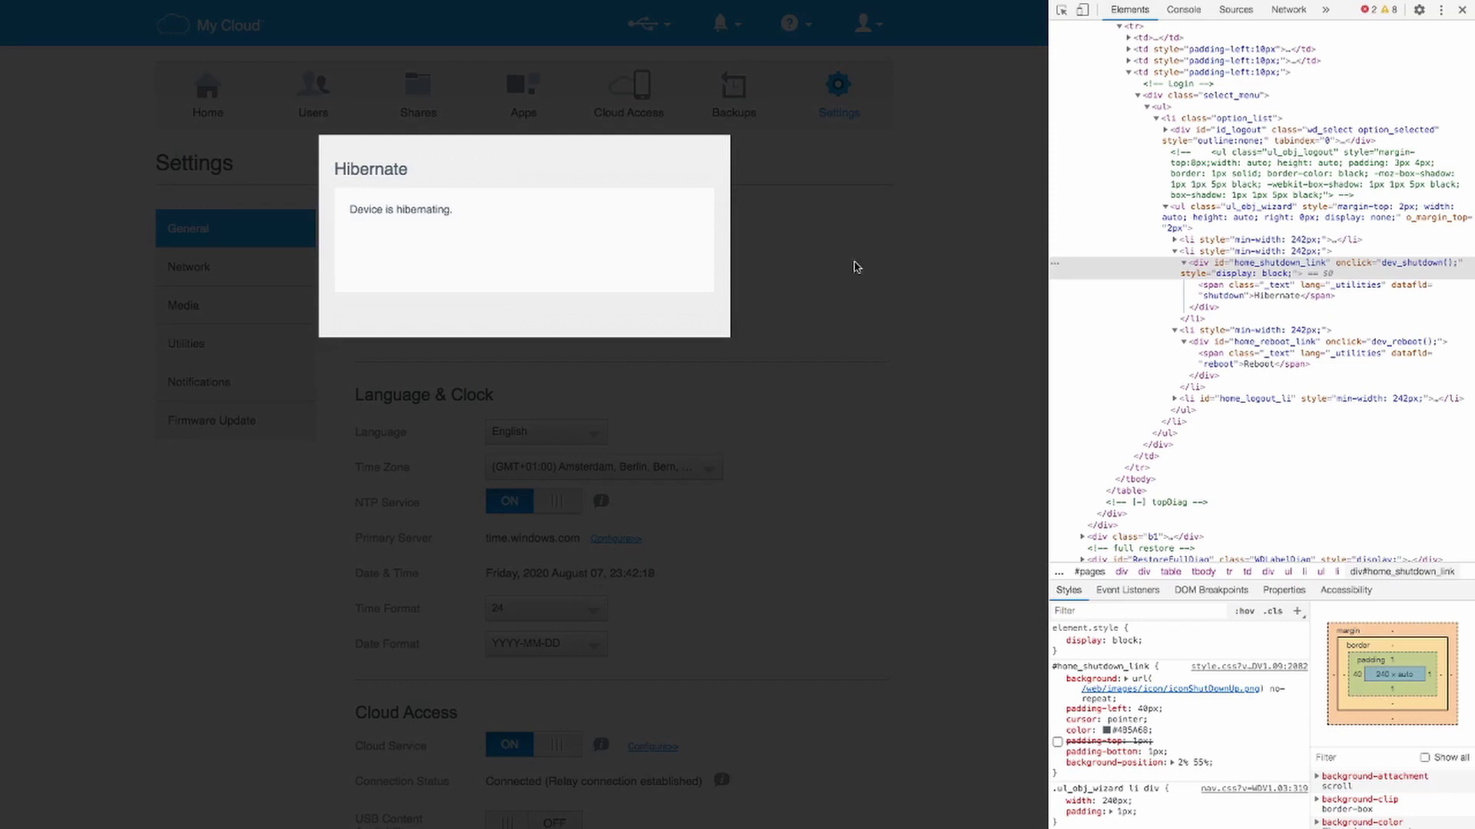
mouse_move(525, 3)
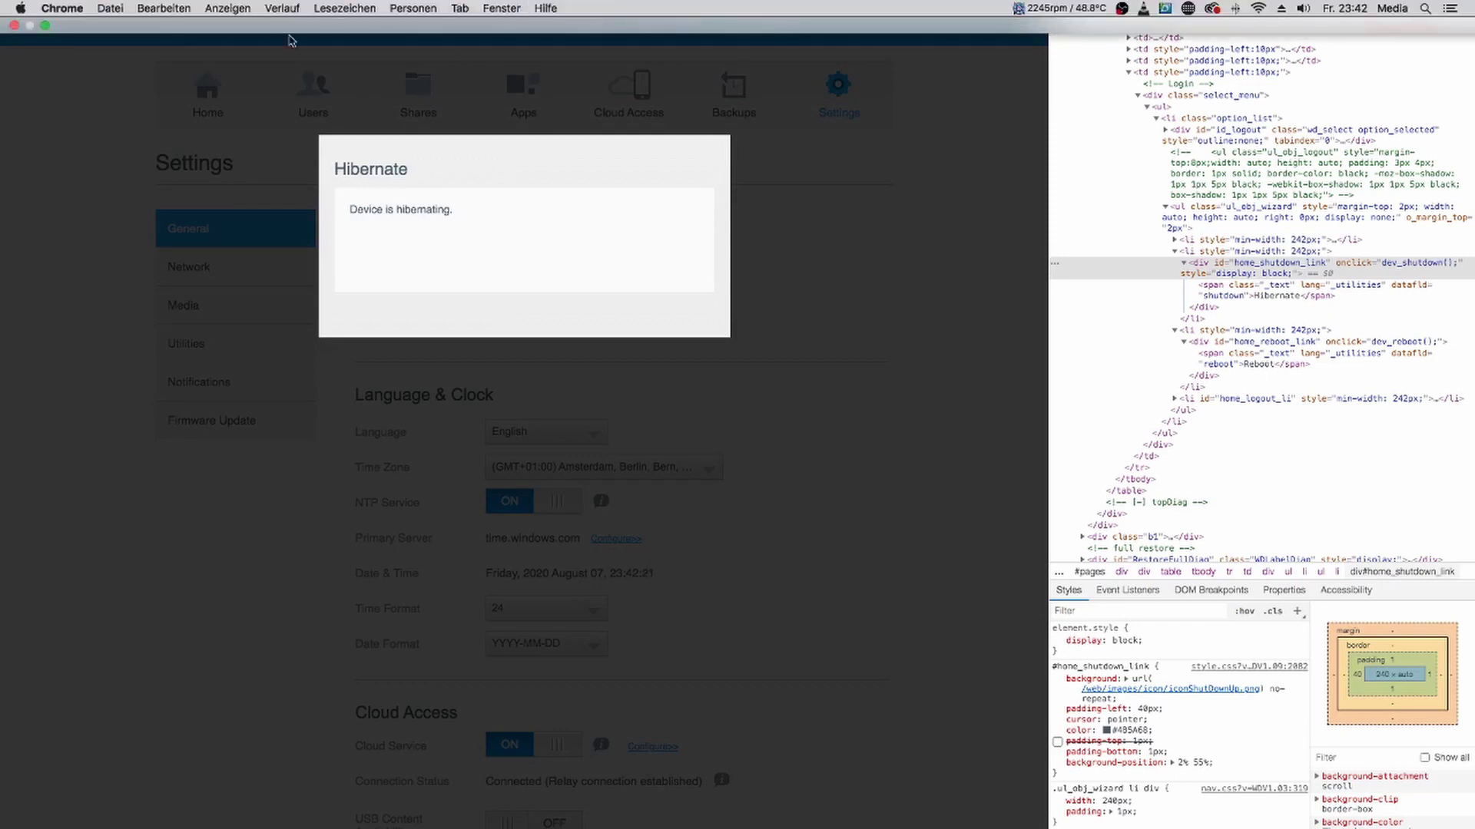
Step: Reload the page with Neu laden to bring back the home overview
right_click(252, 134)
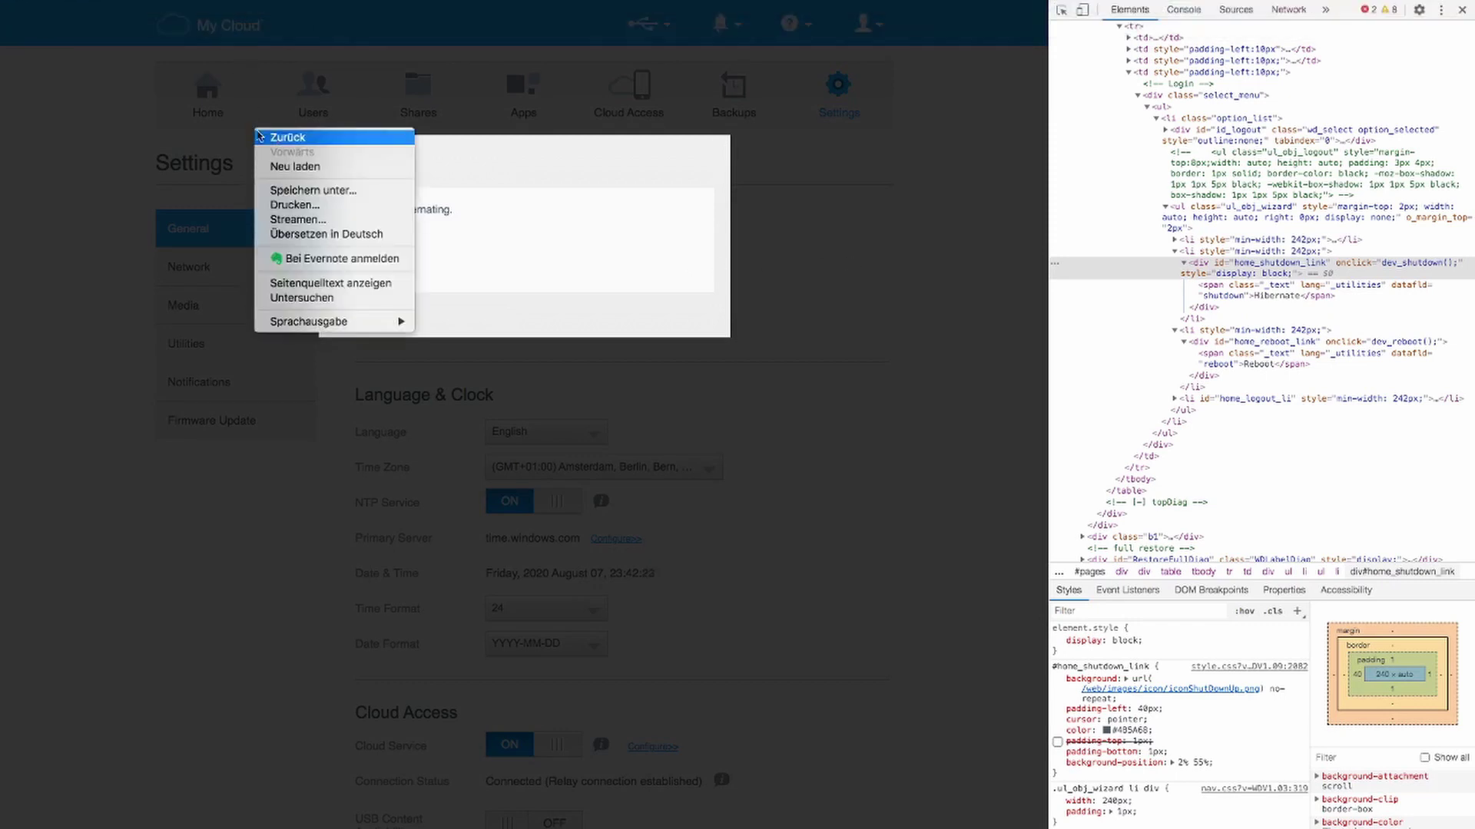
click(570, 205)
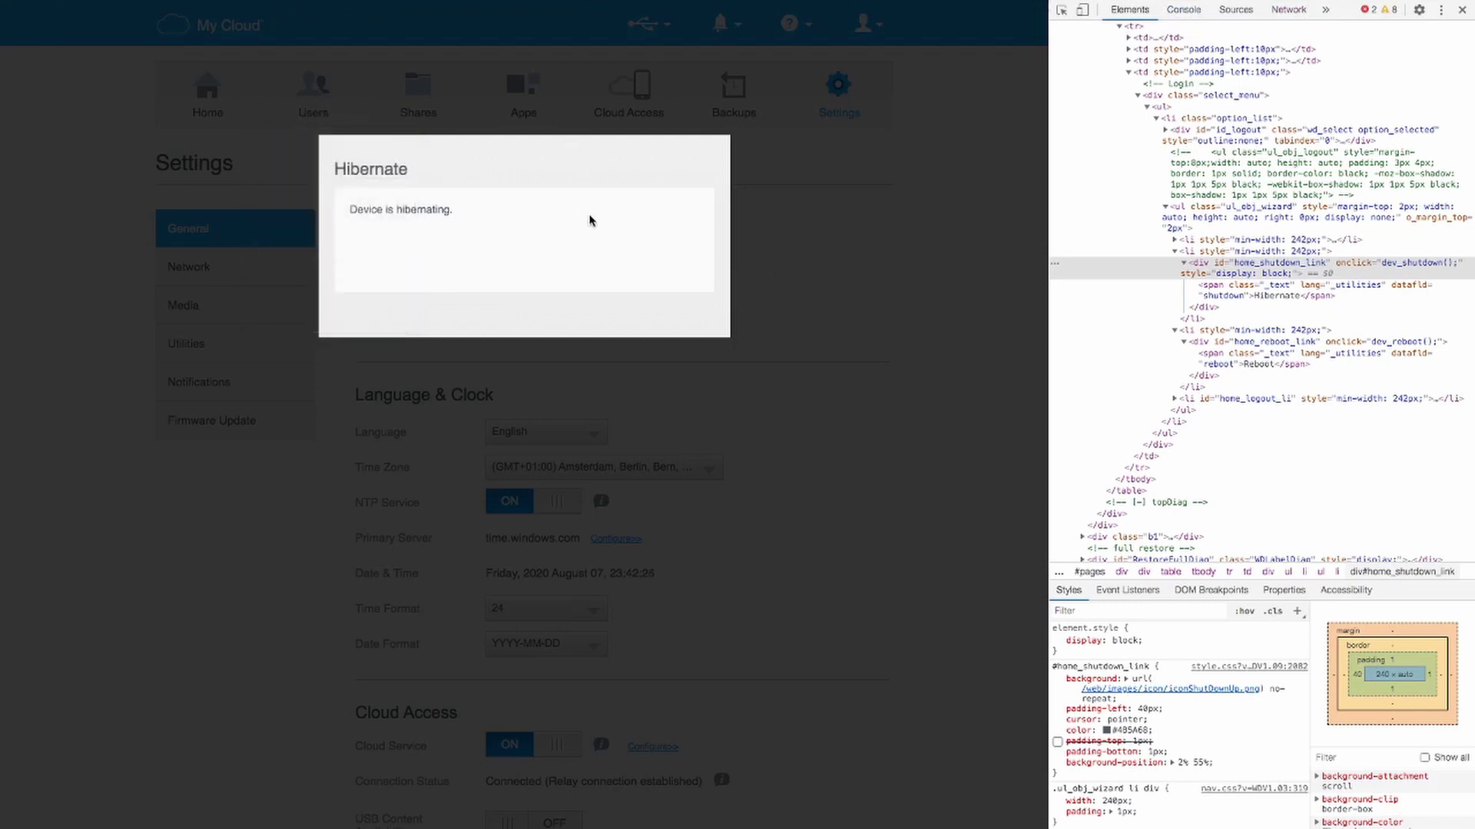
right_click(488, 220)
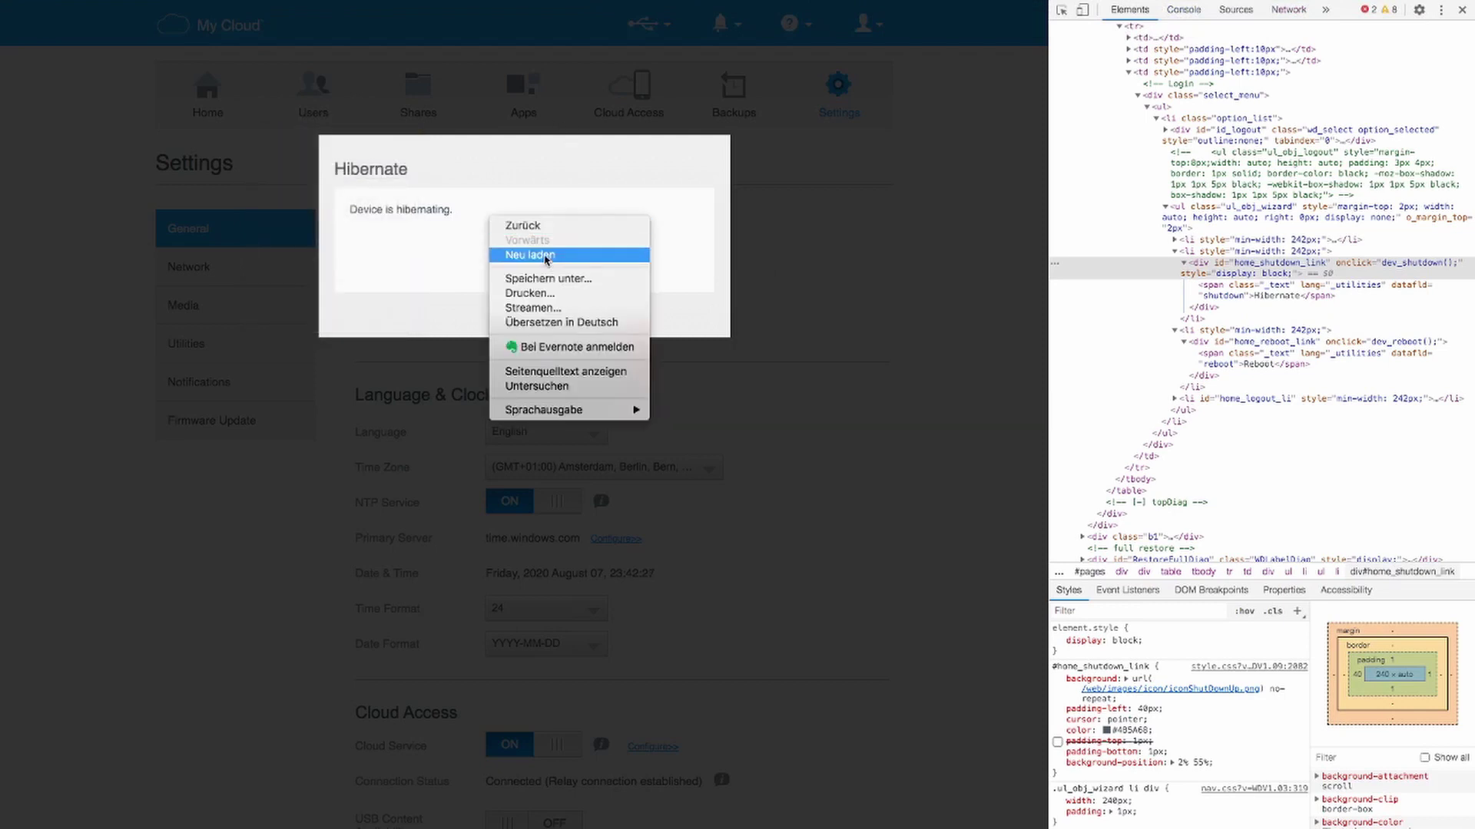
click(544, 256)
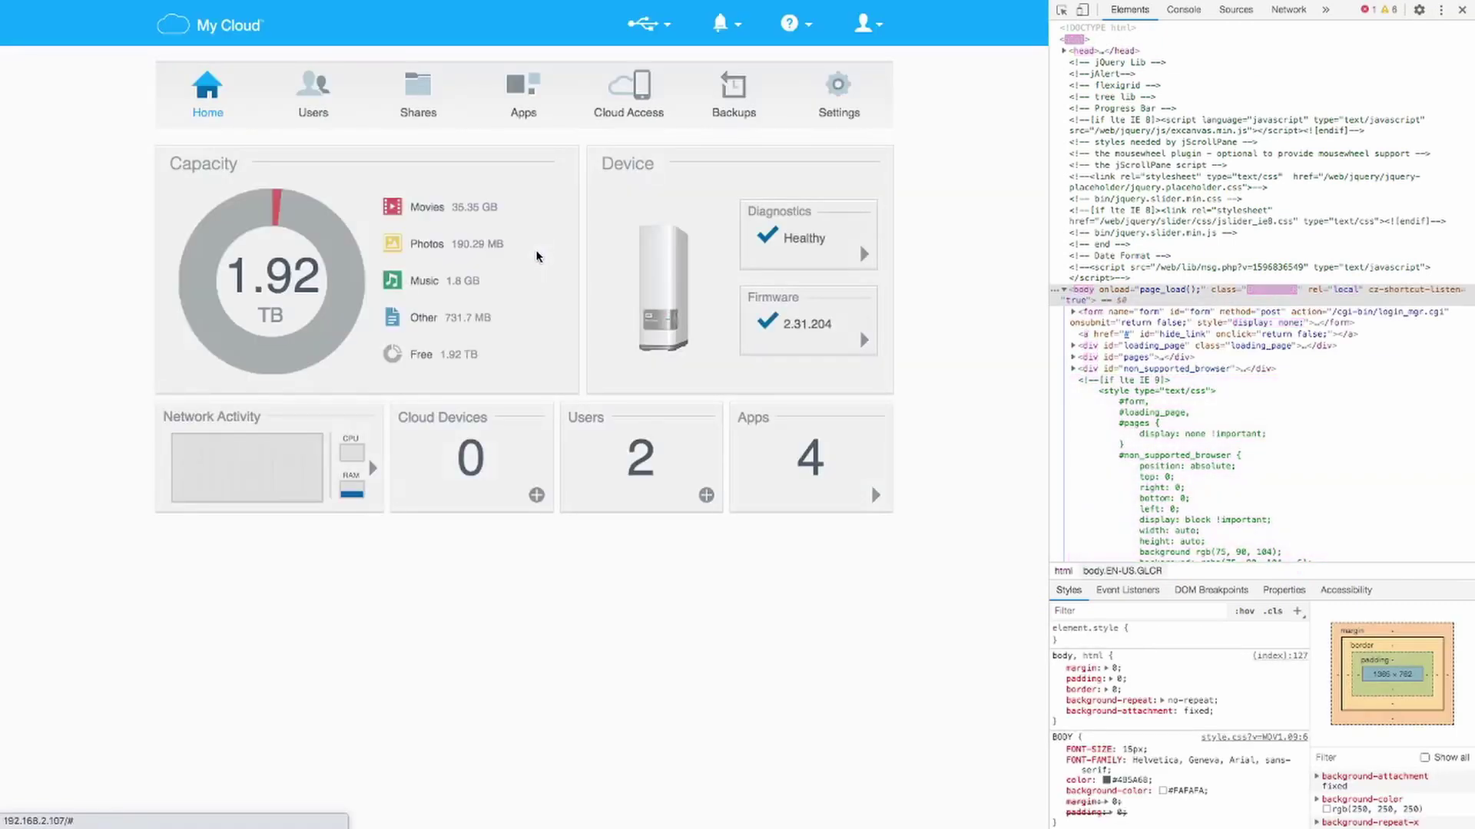
click(864, 23)
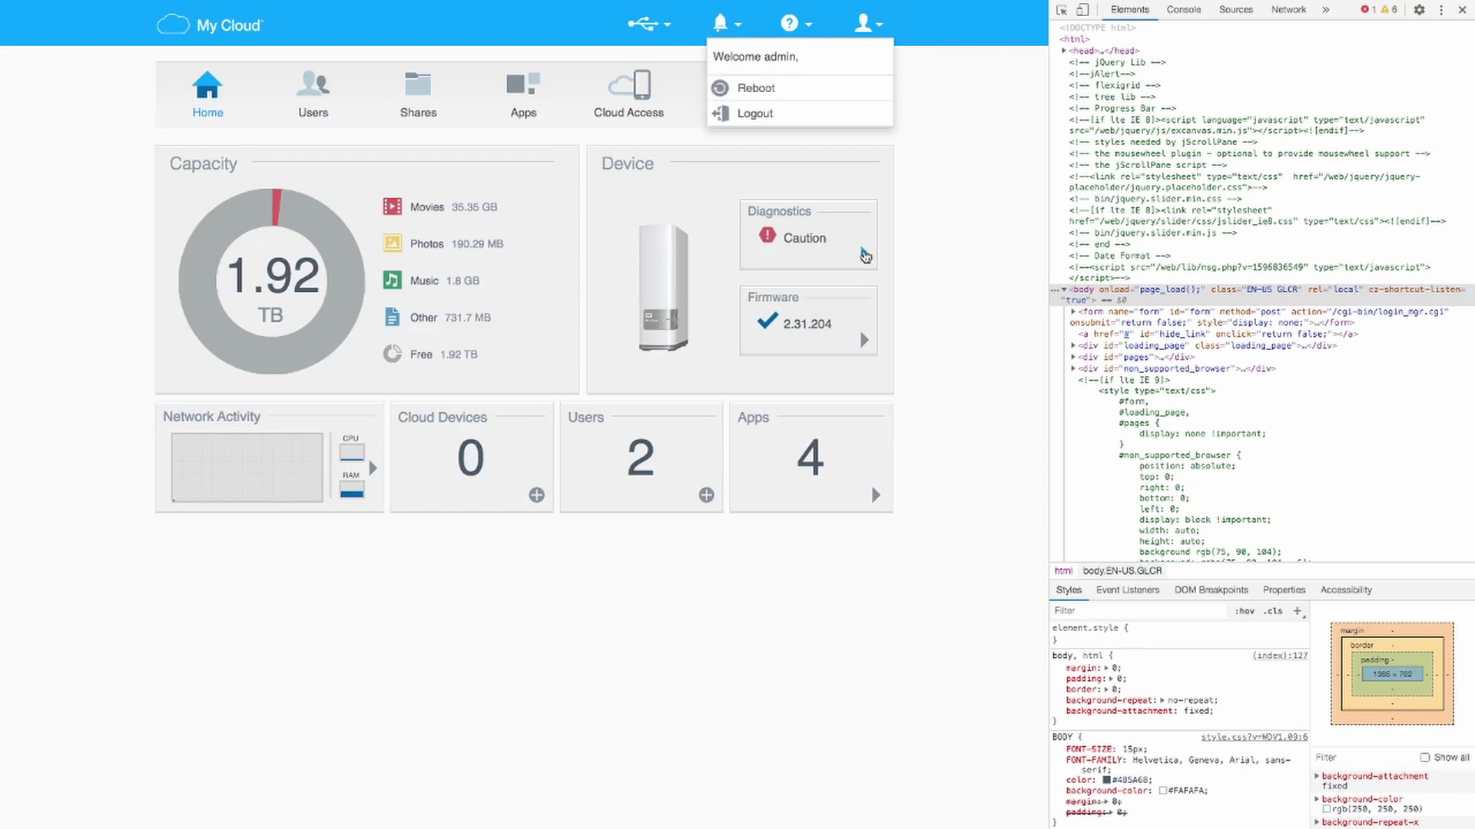
click(862, 252)
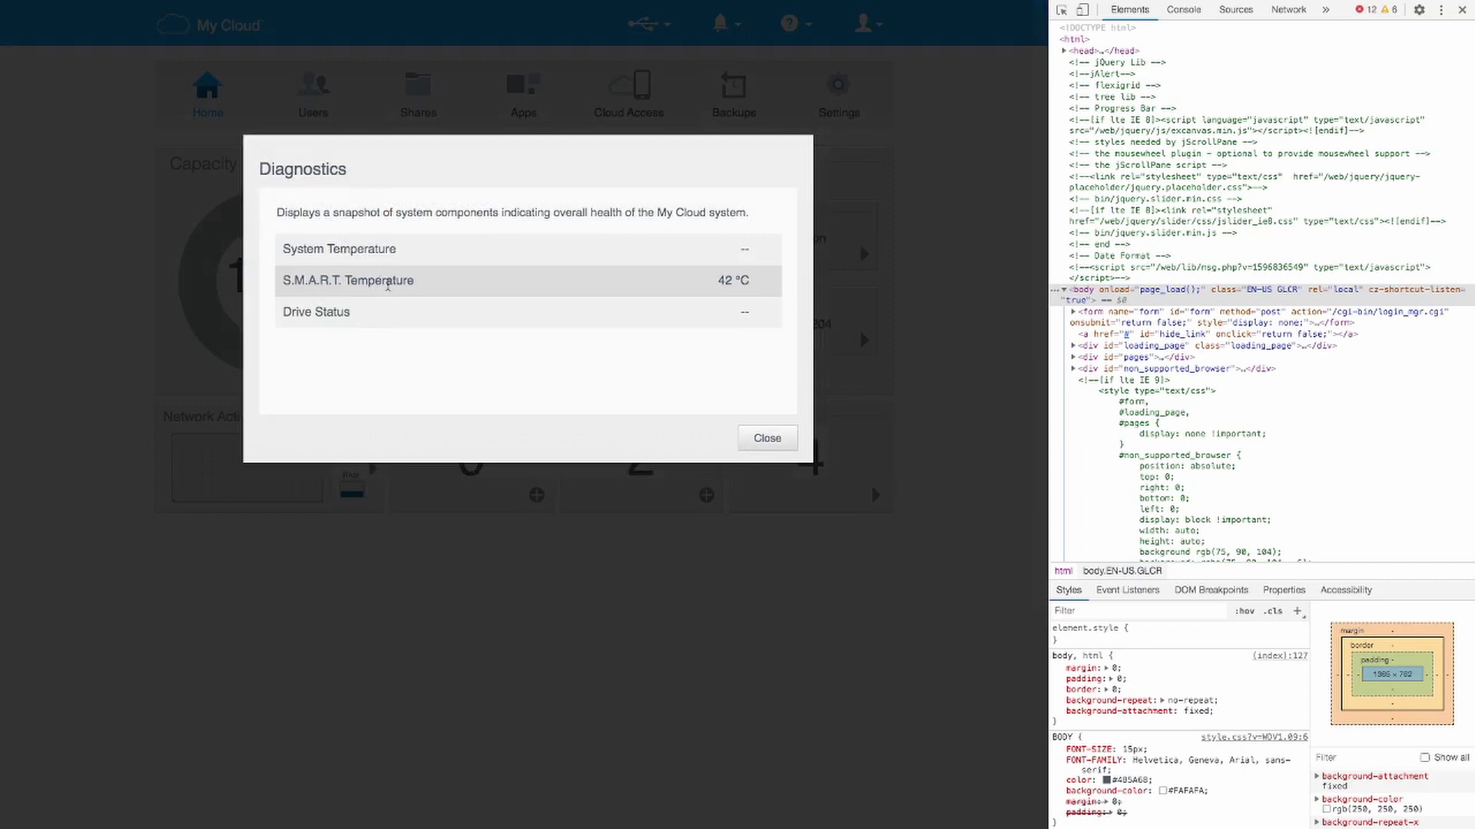
click(767, 436)
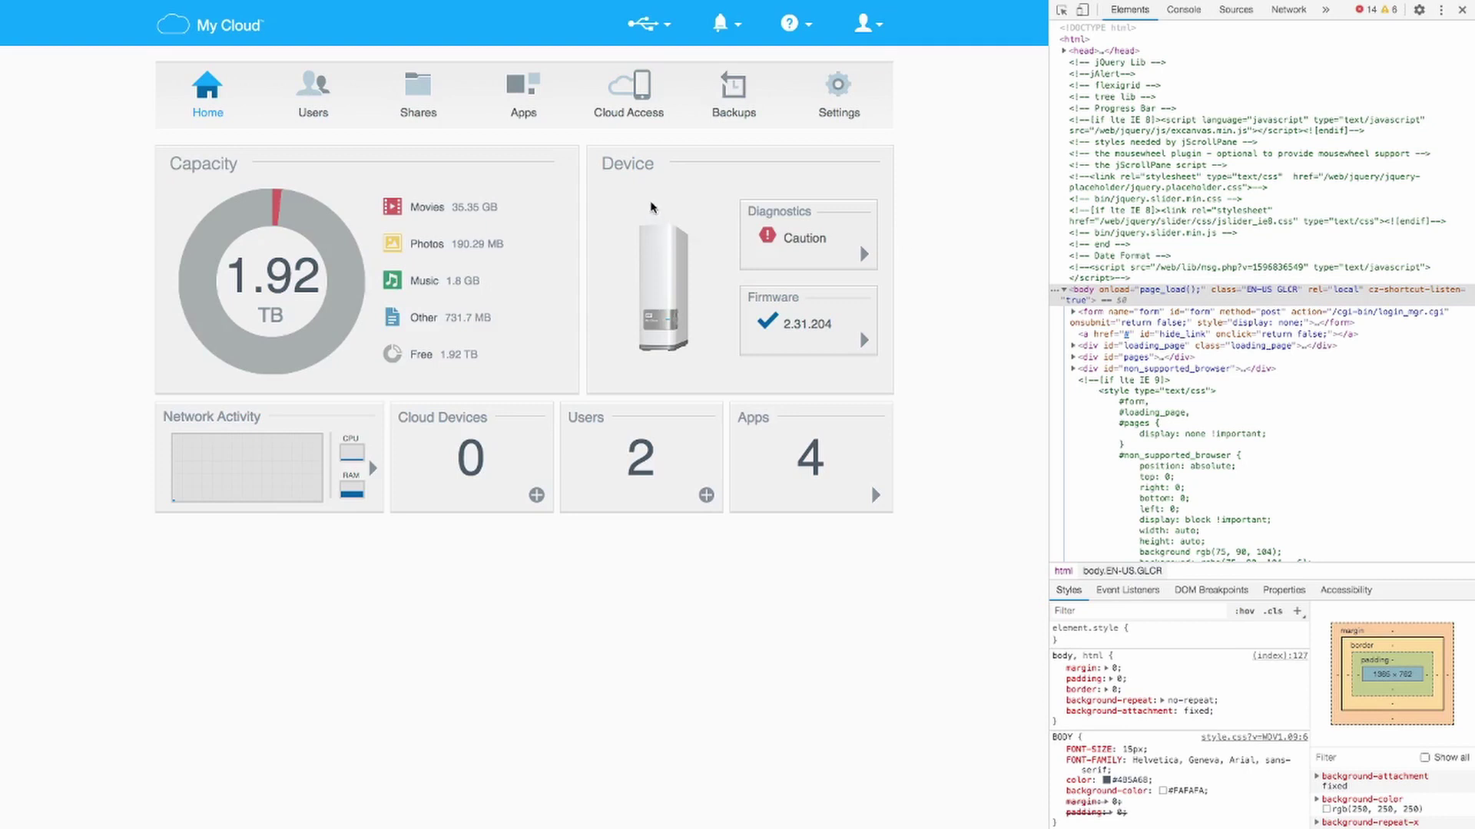
Step: Reload the dashboard with Neu laden, then retry from the ERR_CONNECTION_TIMED_OUT error page
right_click(700, 206)
click(740, 242)
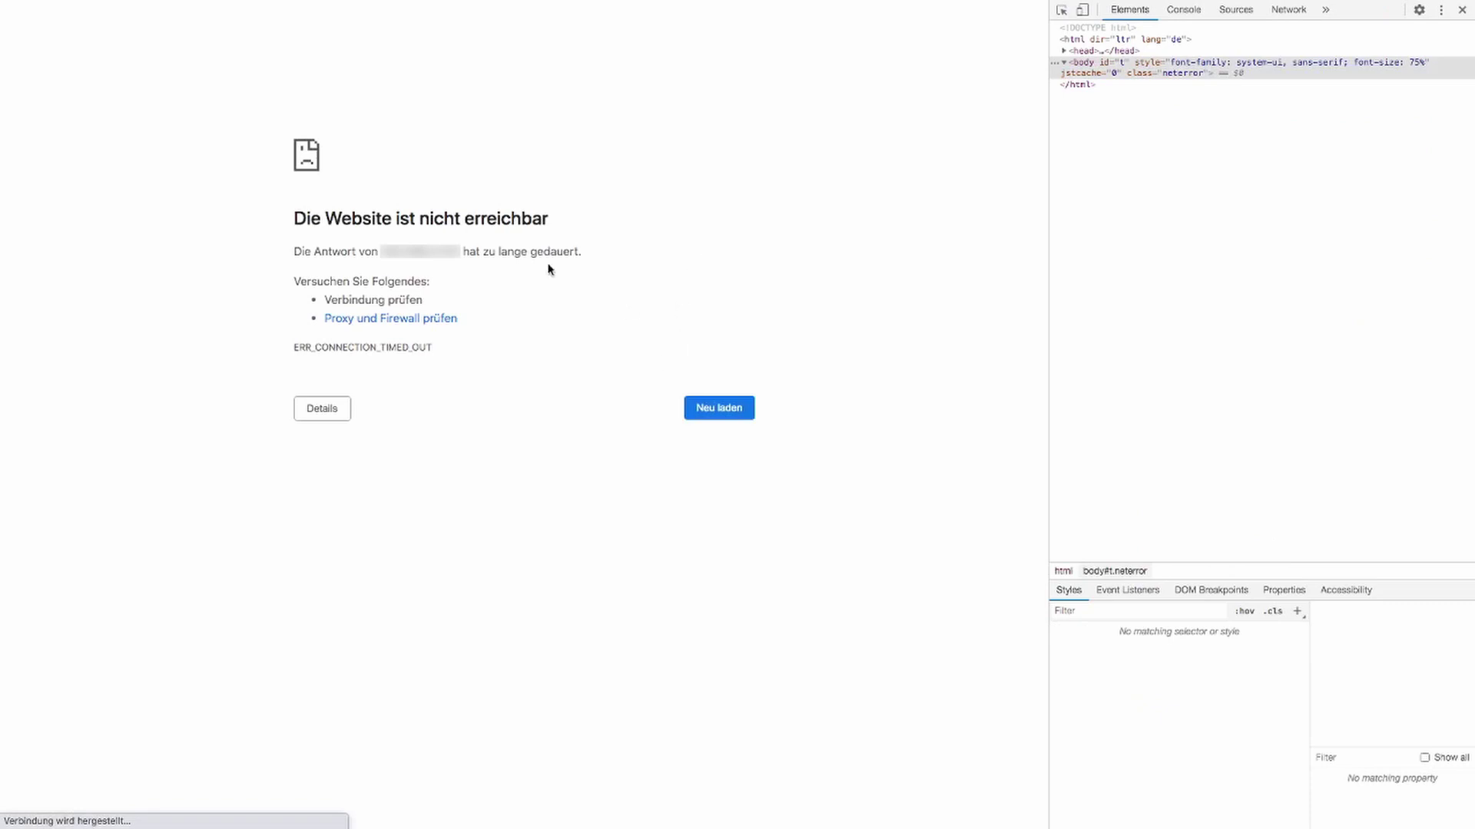
click(719, 409)
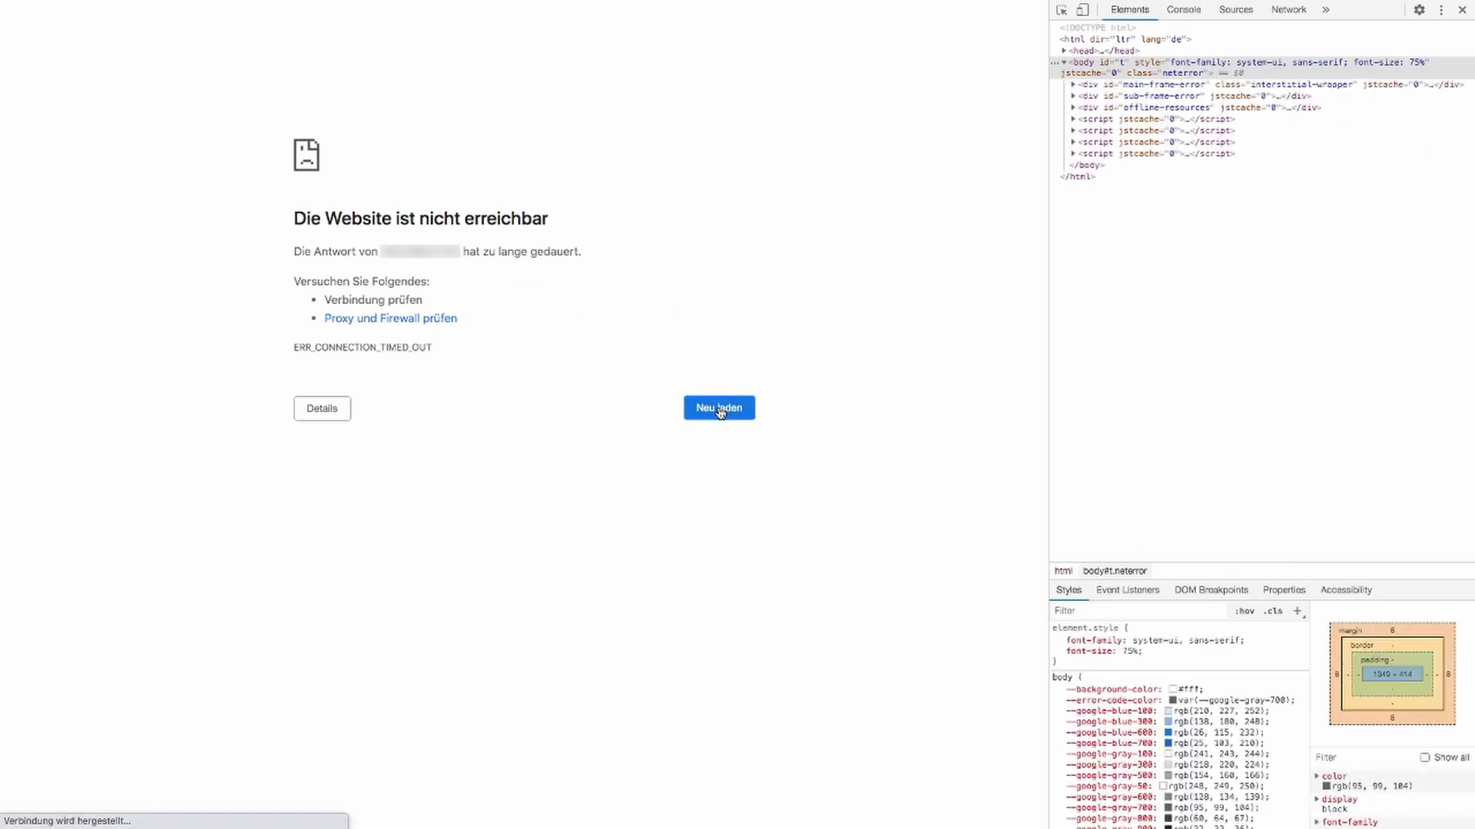